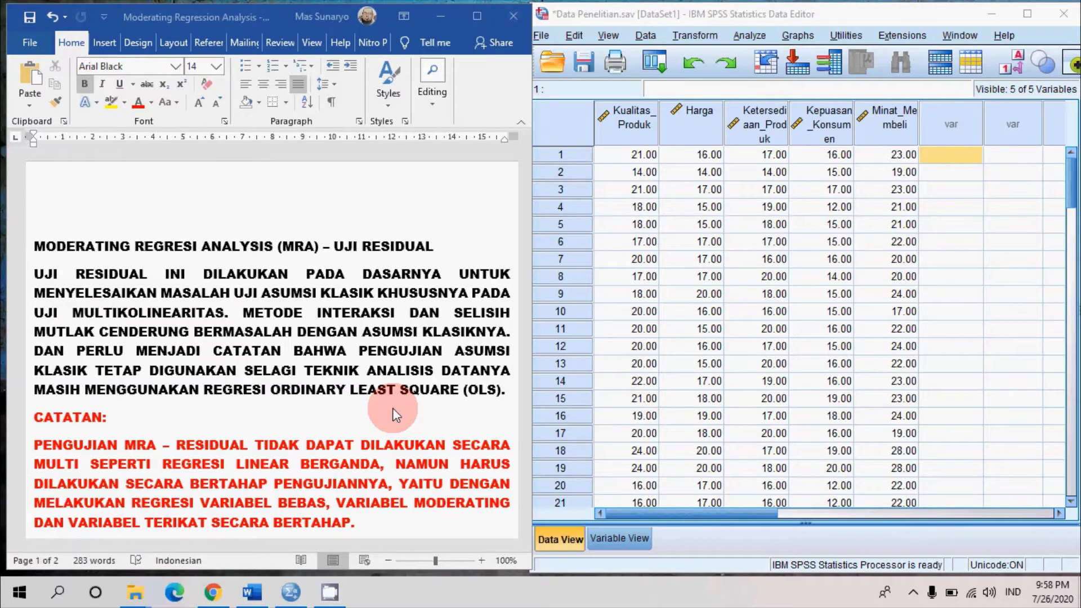
Step: Read the residual test notes and examine the multiple regression equation PERS 1, its β₄Z term and the variable definitions
scroll(338, 417, down, 2)
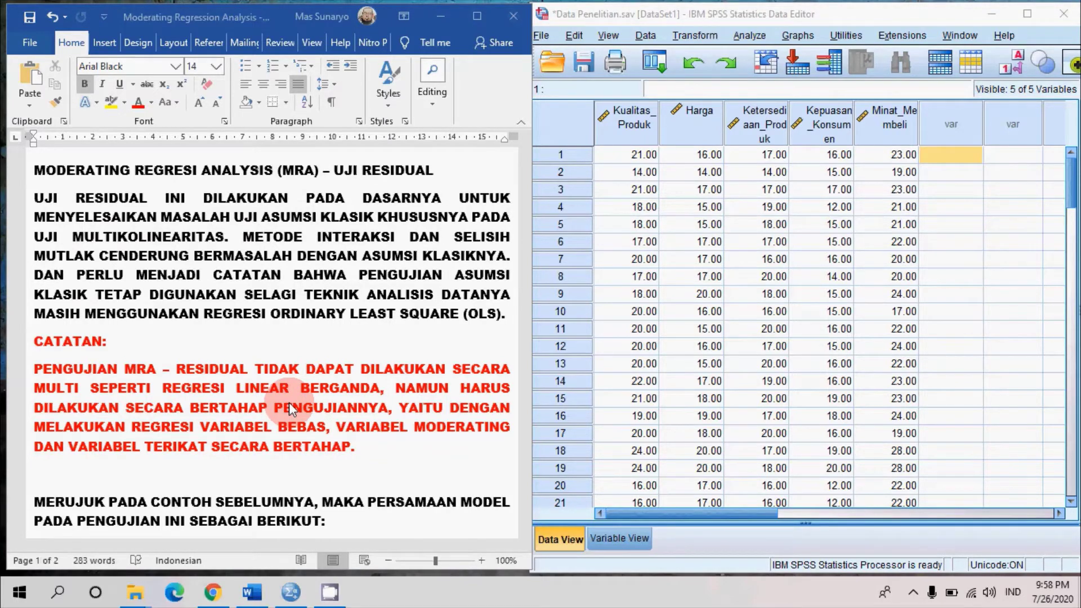
scroll(289, 402, down, 3)
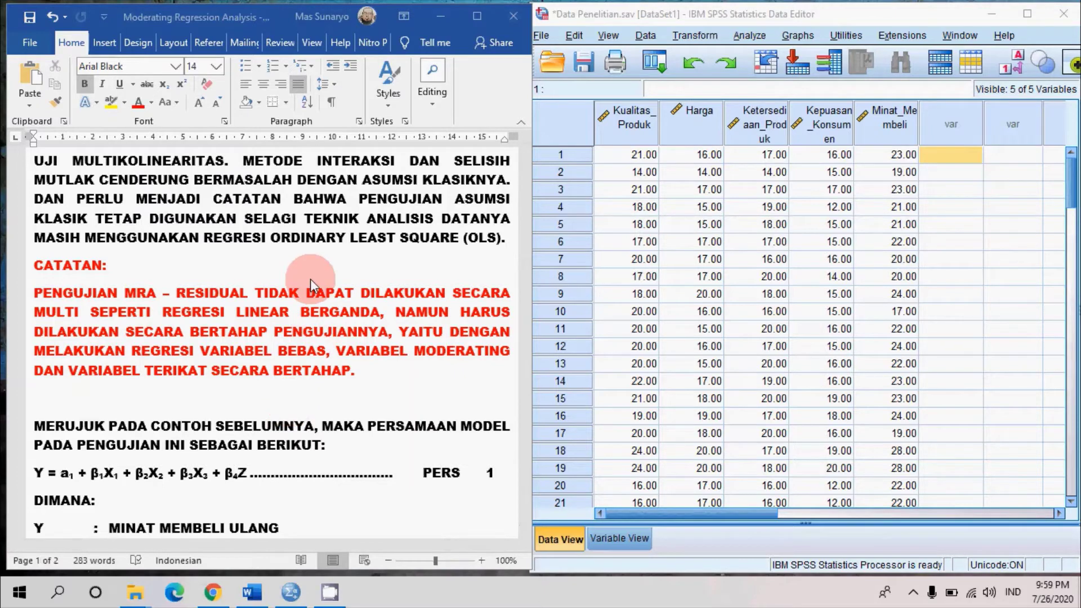
scroll(310, 287, down, 4)
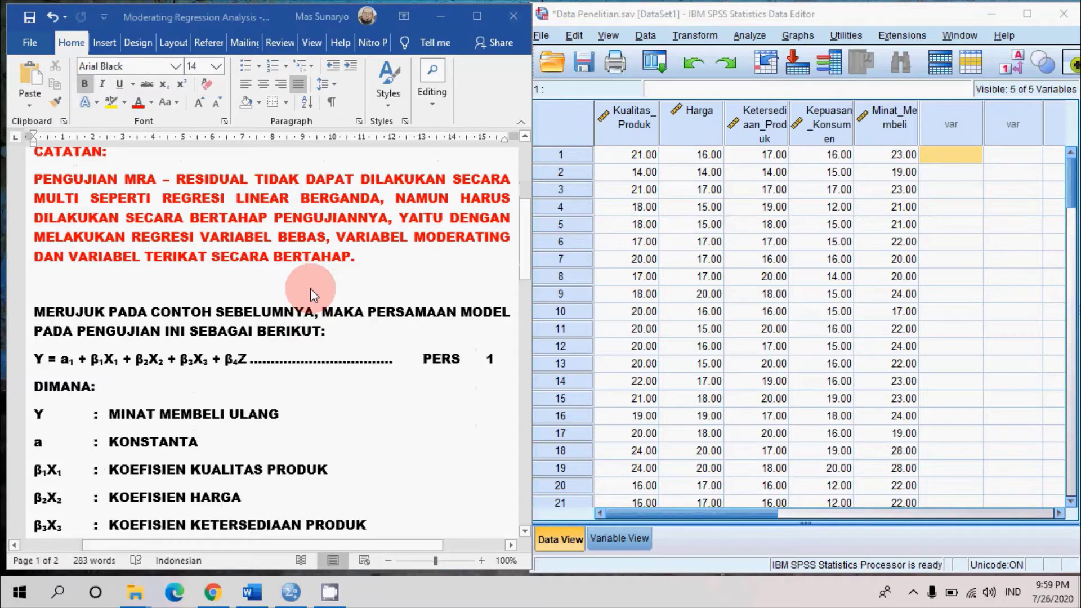
scroll(310, 288, down, 3)
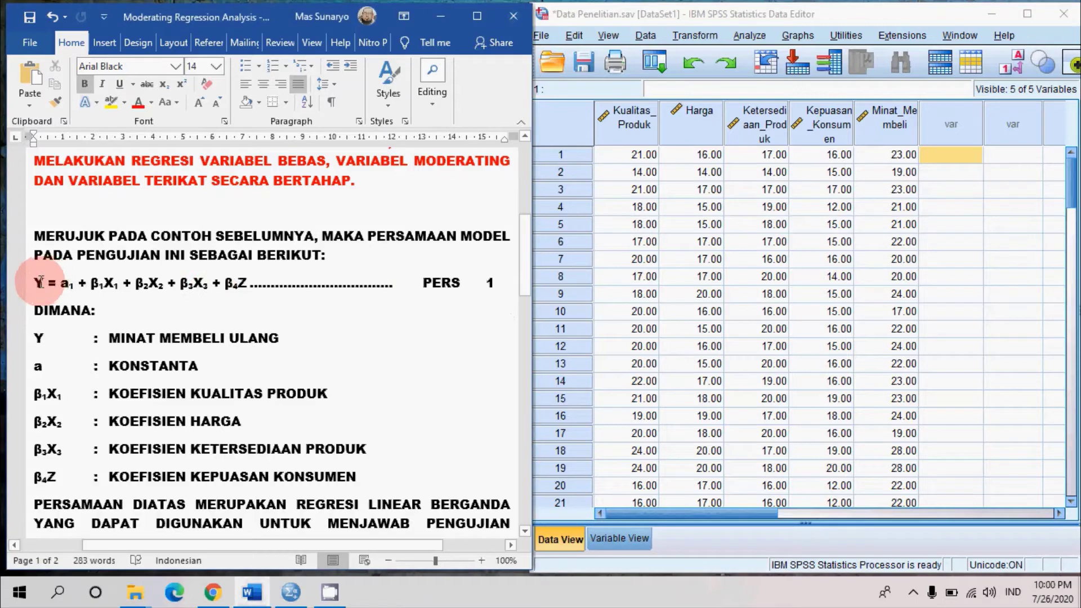
drag(41, 282, 243, 290)
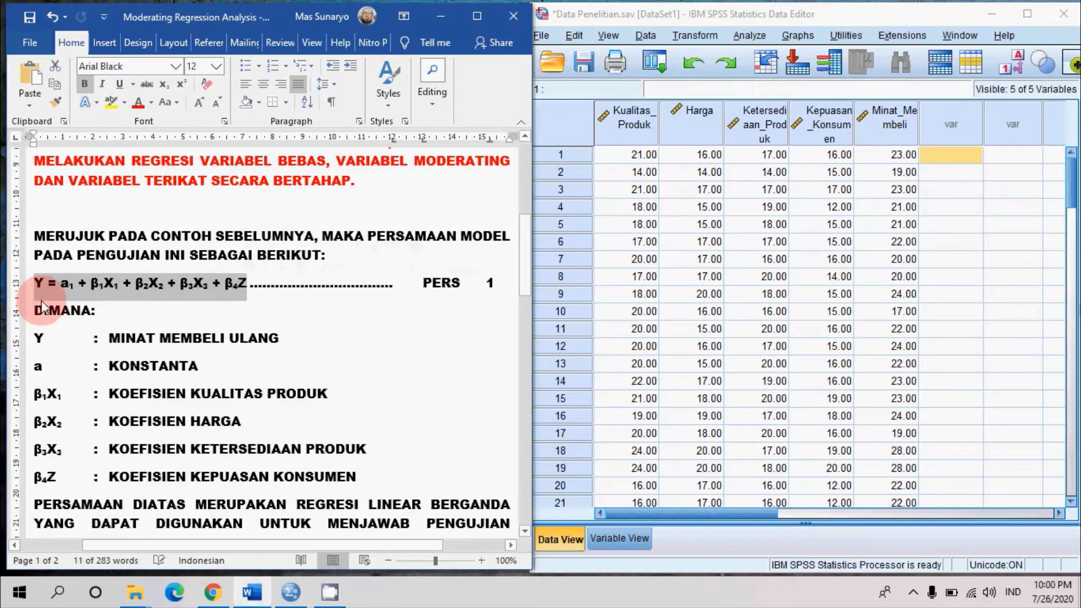
click(67, 286)
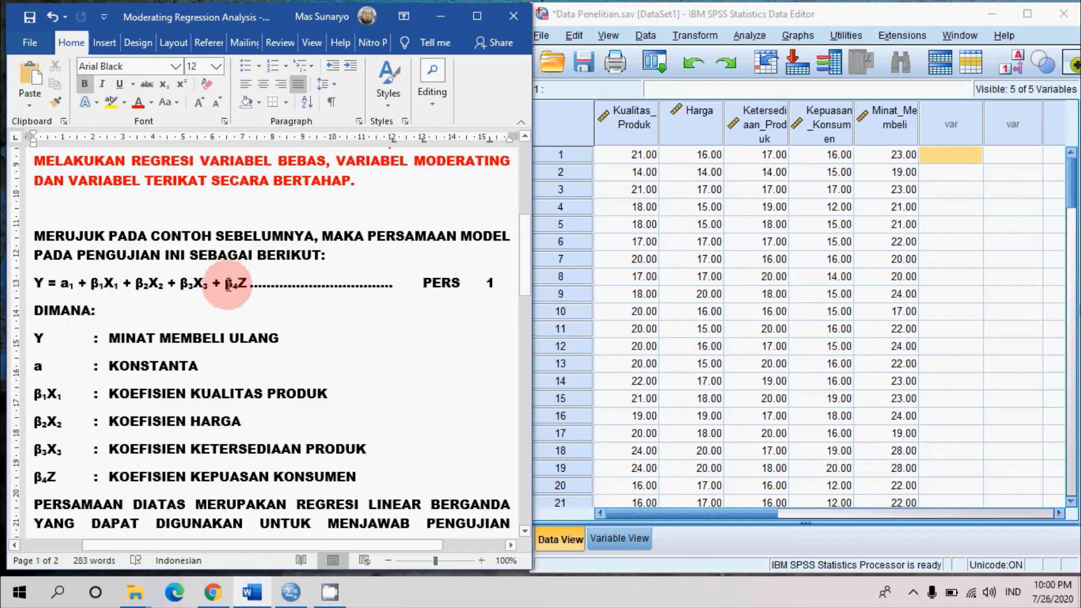
drag(226, 288, 248, 288)
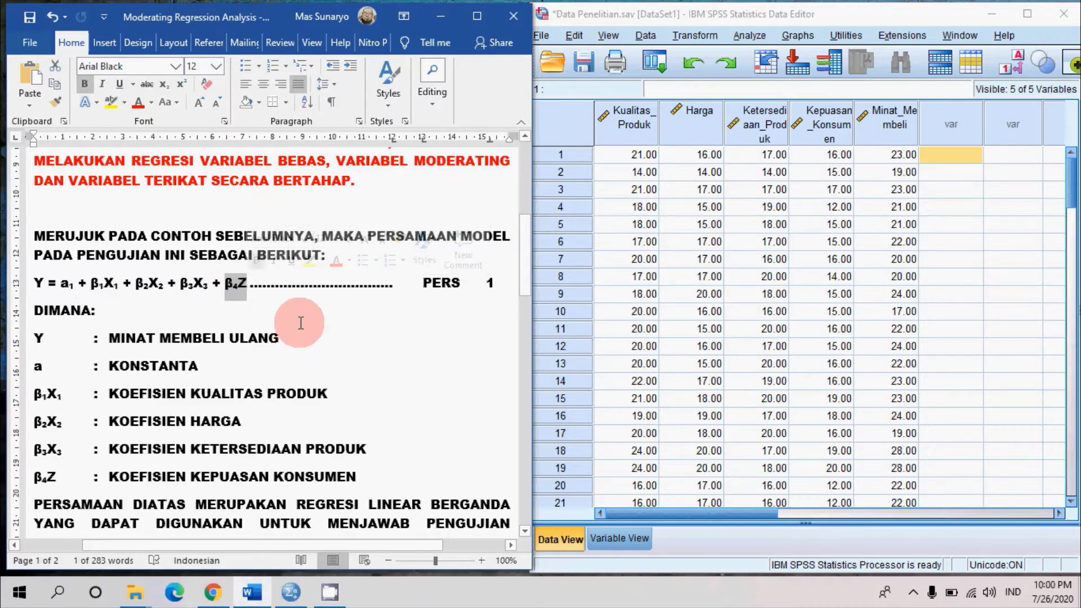
click(242, 282)
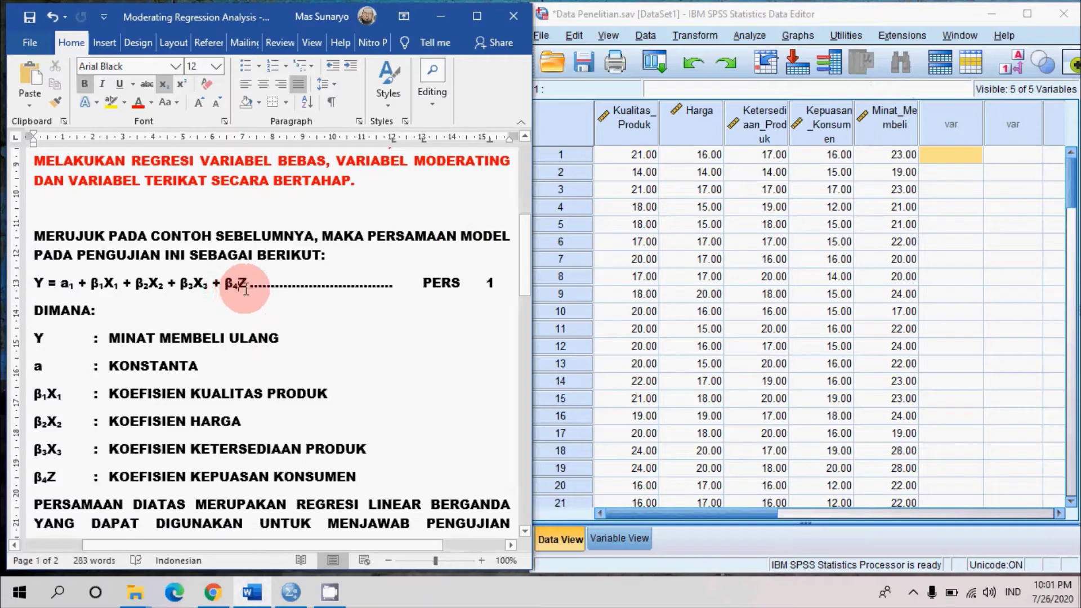
drag(32, 283, 495, 295)
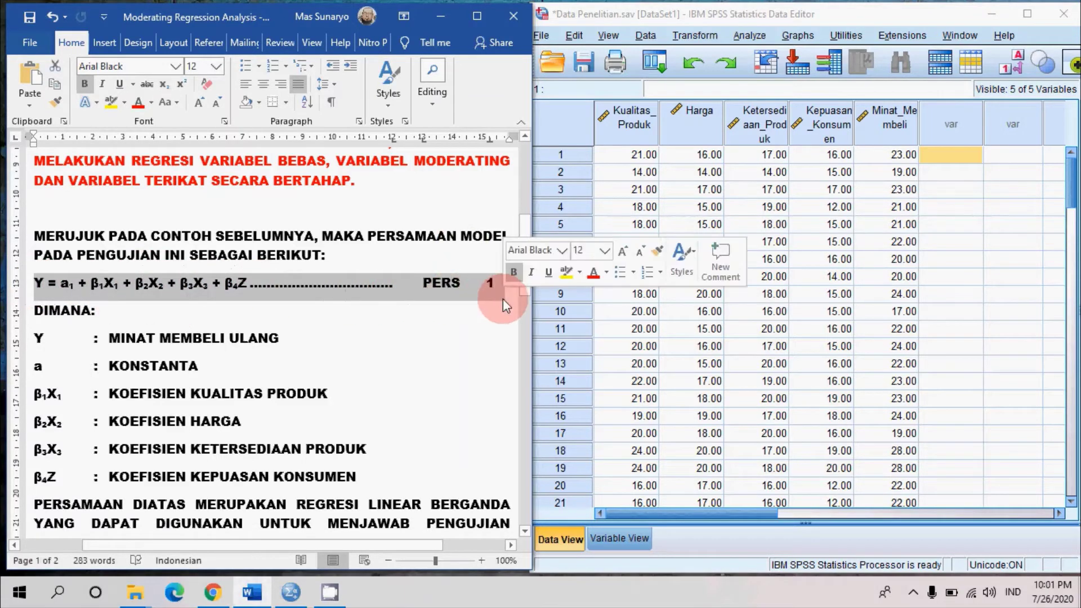
click(245, 288)
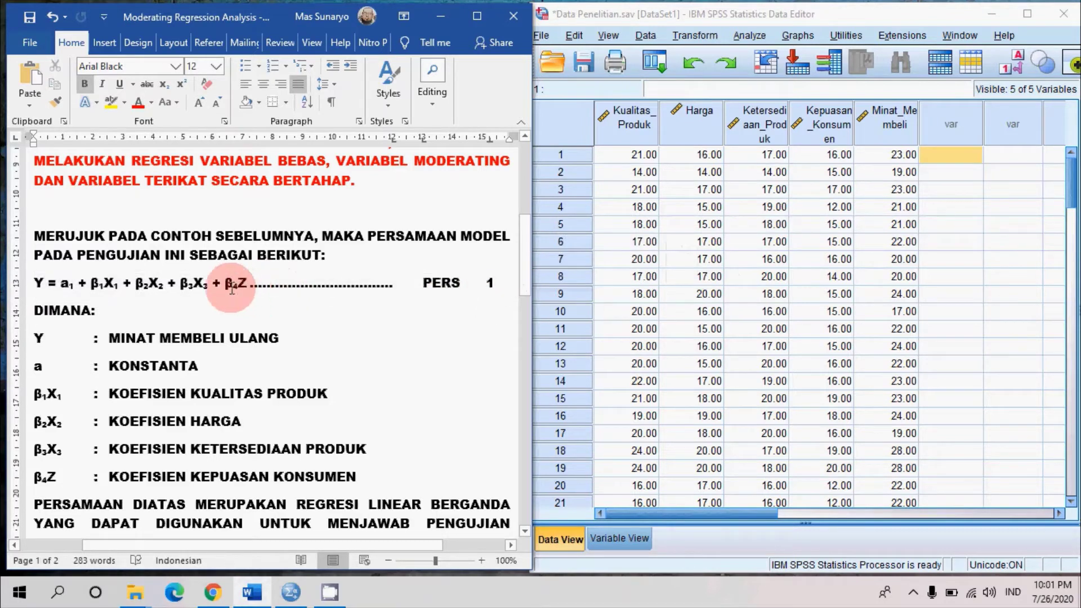
mouse_move(225, 284)
mouse_down()
mouse_move(247, 285)
mouse_move(126, 284)
mouse_up()
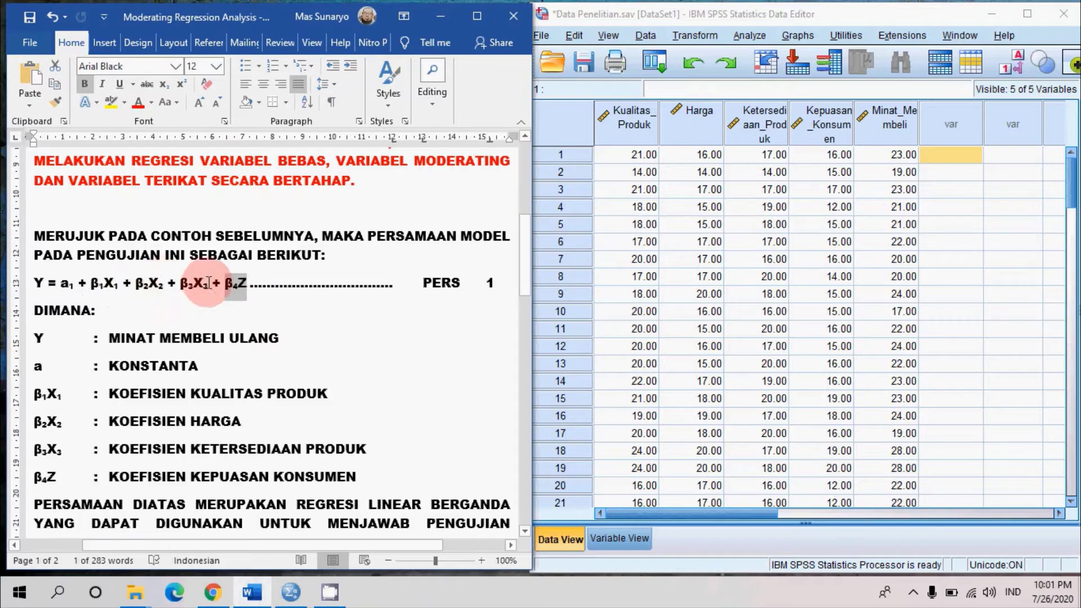
click(298, 286)
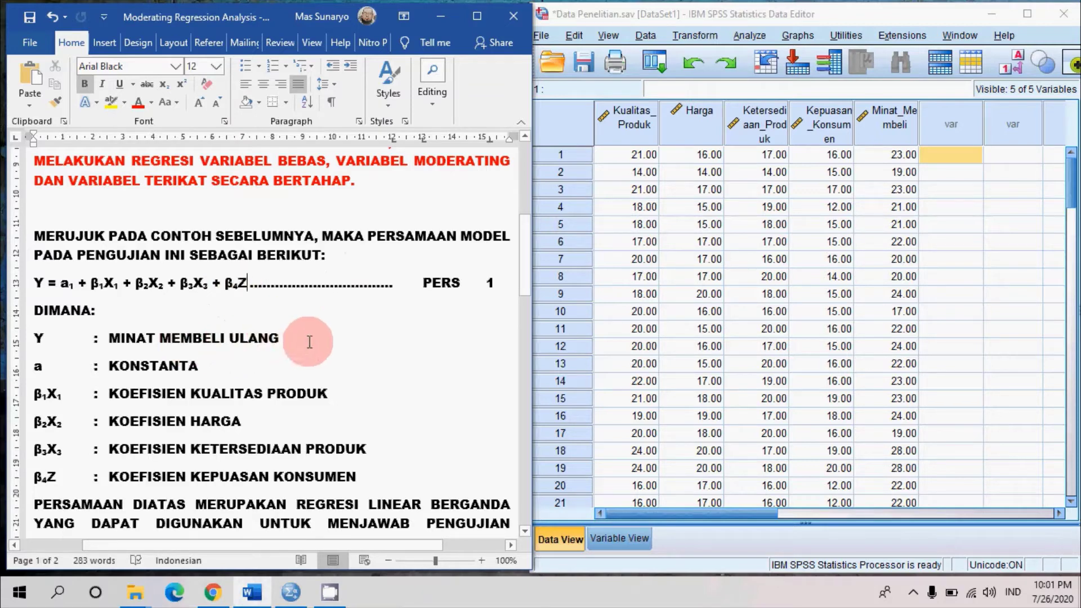
drag(46, 290, 495, 286)
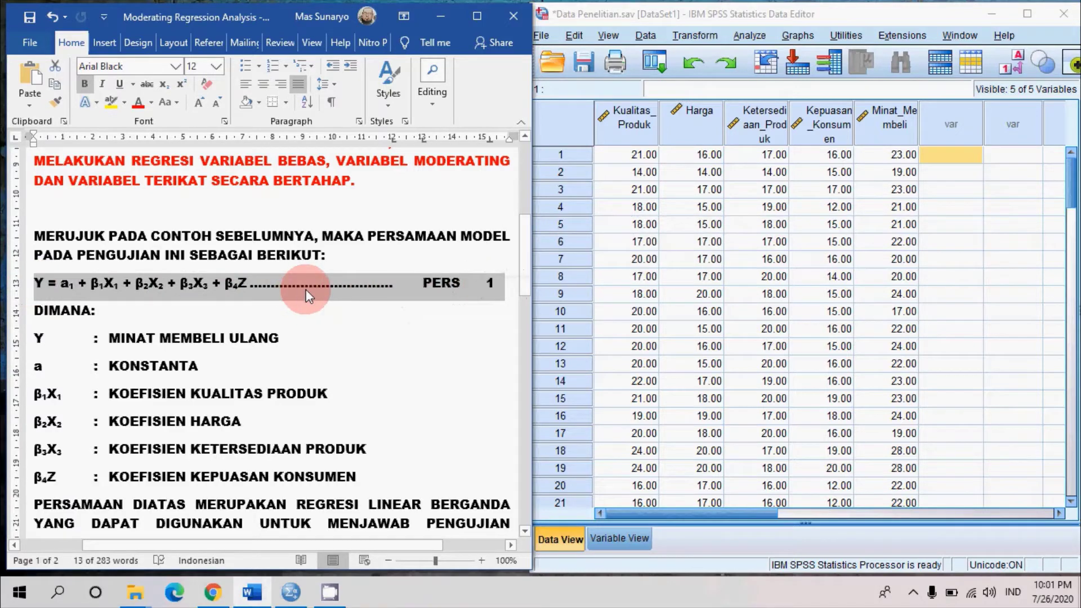
scroll(306, 291, down, 1)
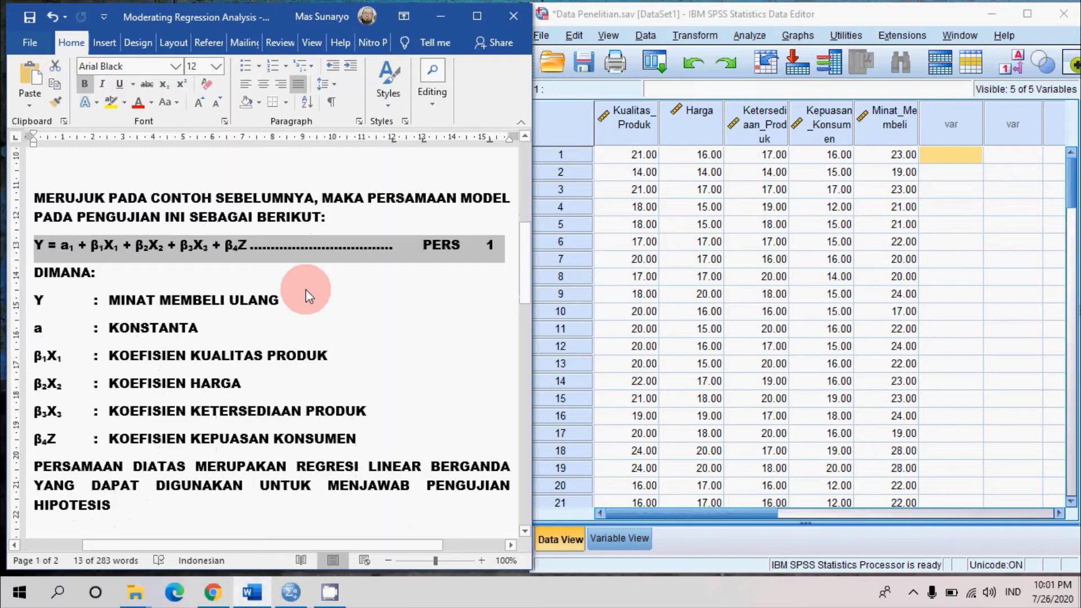
scroll(306, 289, down, 6)
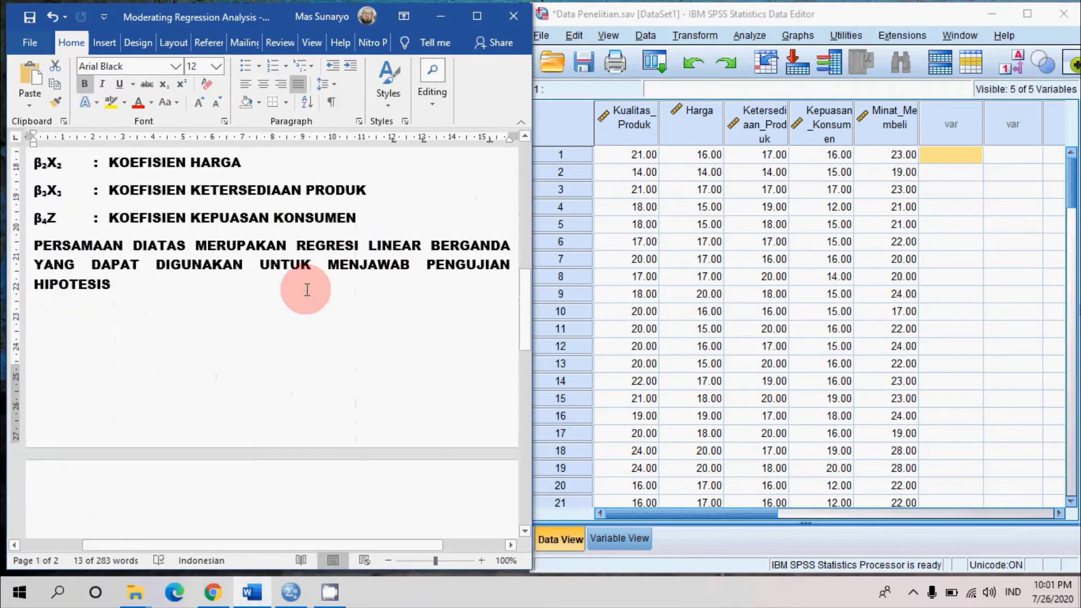
scroll(307, 290, up, 7)
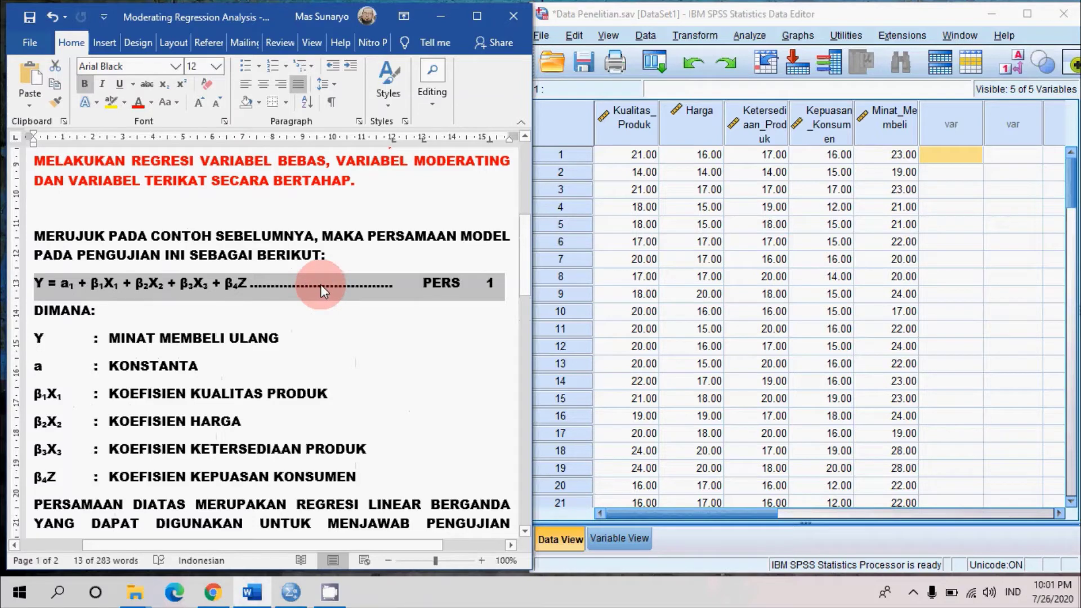
click(57, 283)
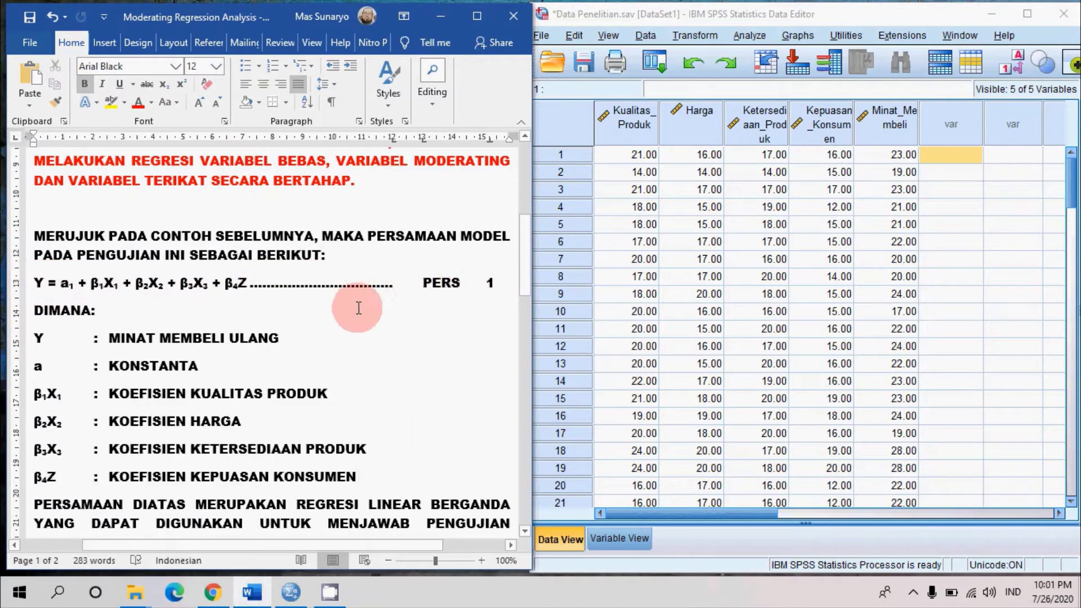
Step: Review the MRA – Residual I to III equations on page 2 against the Kepuasan_Konsumen and Kualitas_Produk variables in the dataset
scroll(353, 302, down, 13)
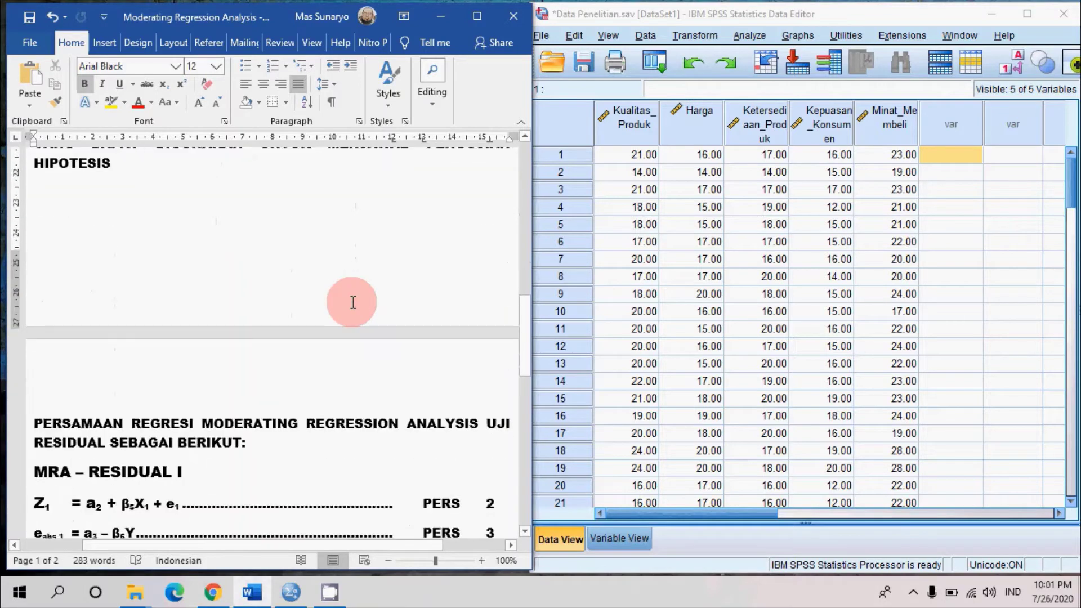
scroll(353, 302, up, 4)
scroll(353, 302, down, 6)
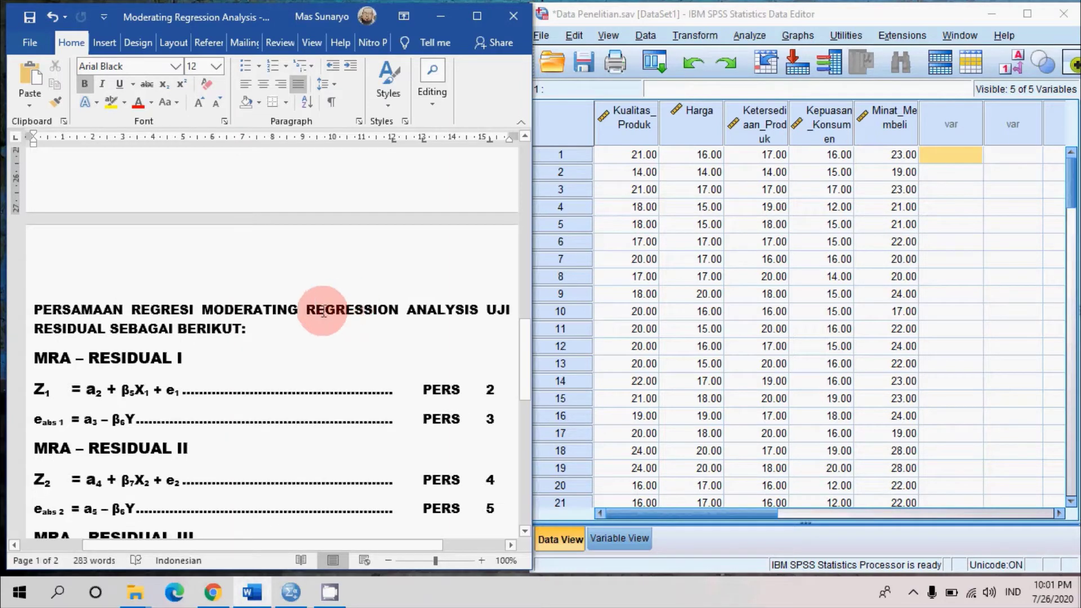
scroll(315, 310, down, 4)
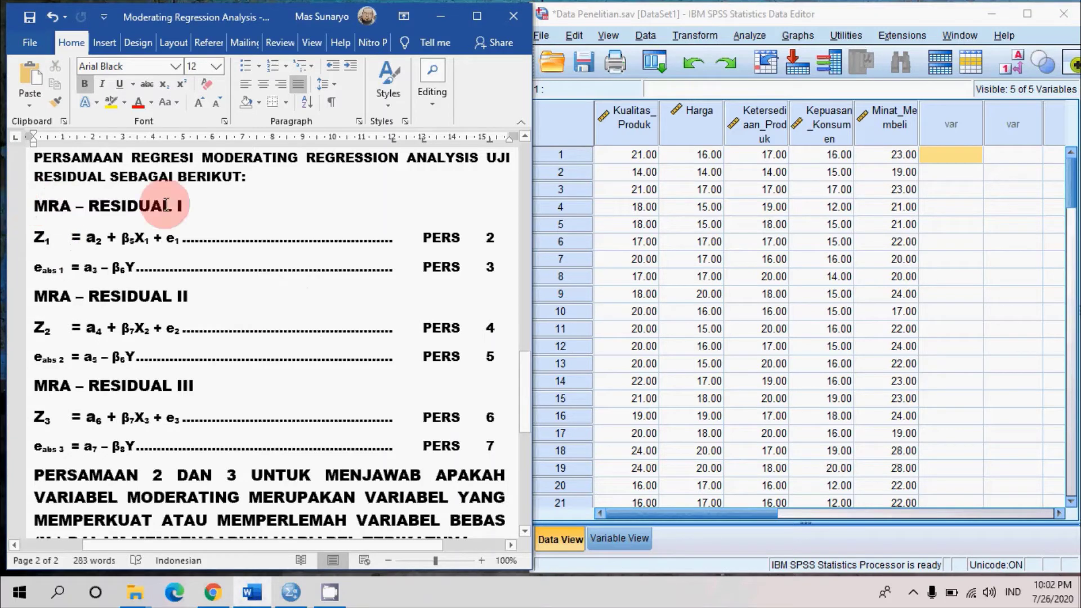
click(194, 212)
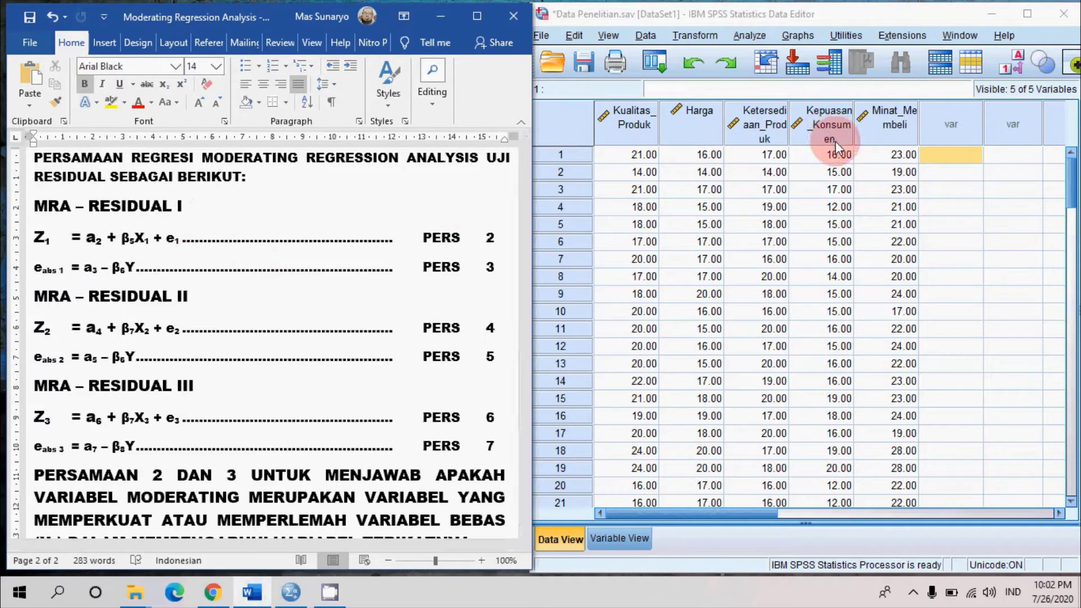
mouse_move(836, 143)
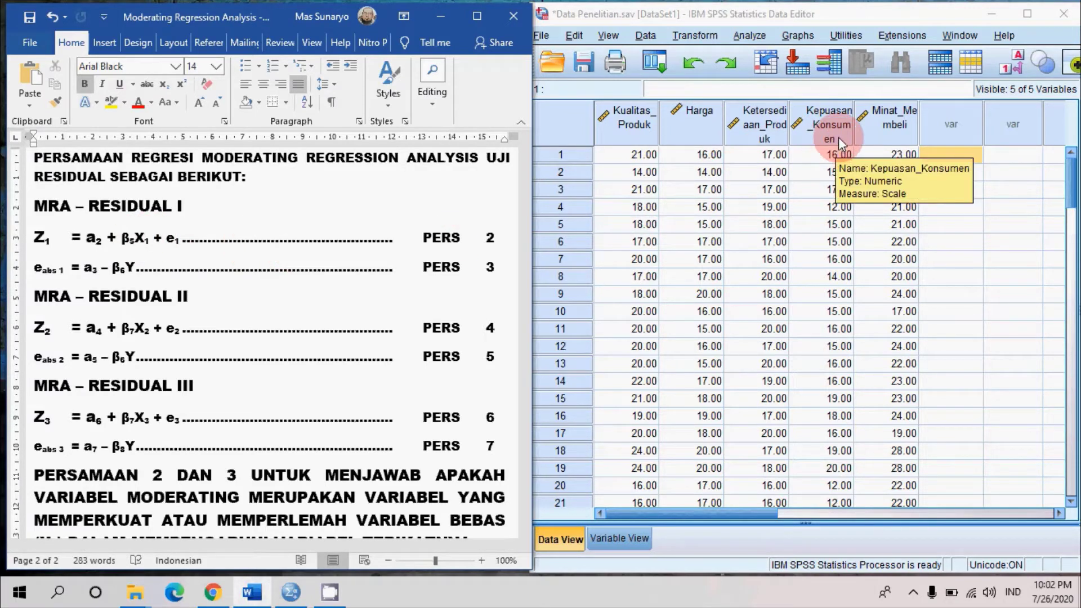
mouse_move(643, 130)
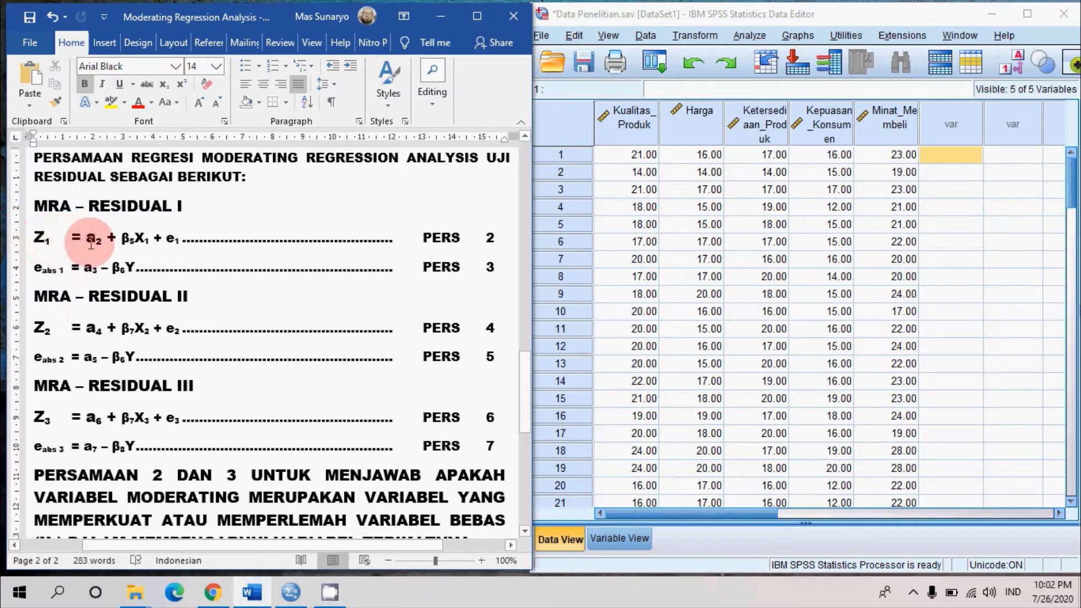
mouse_move(95, 241)
mouse_down()
mouse_move(86, 241)
mouse_move(99, 243)
mouse_up()
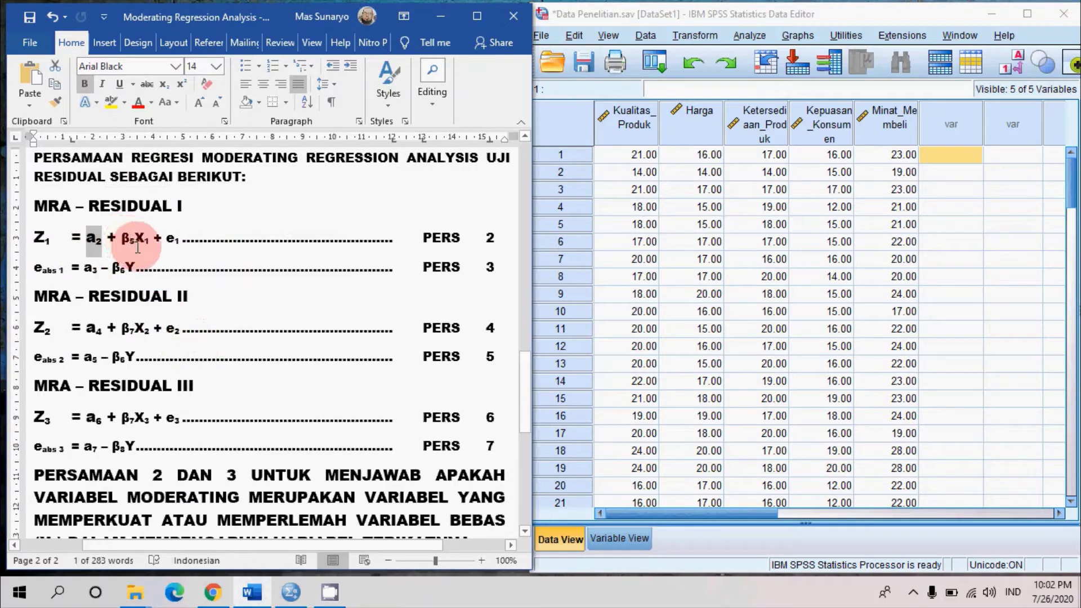
Step: Enclose the error term e₁ in absolute value bars in equation PERS 2 under MRA – Residual I
click(168, 235)
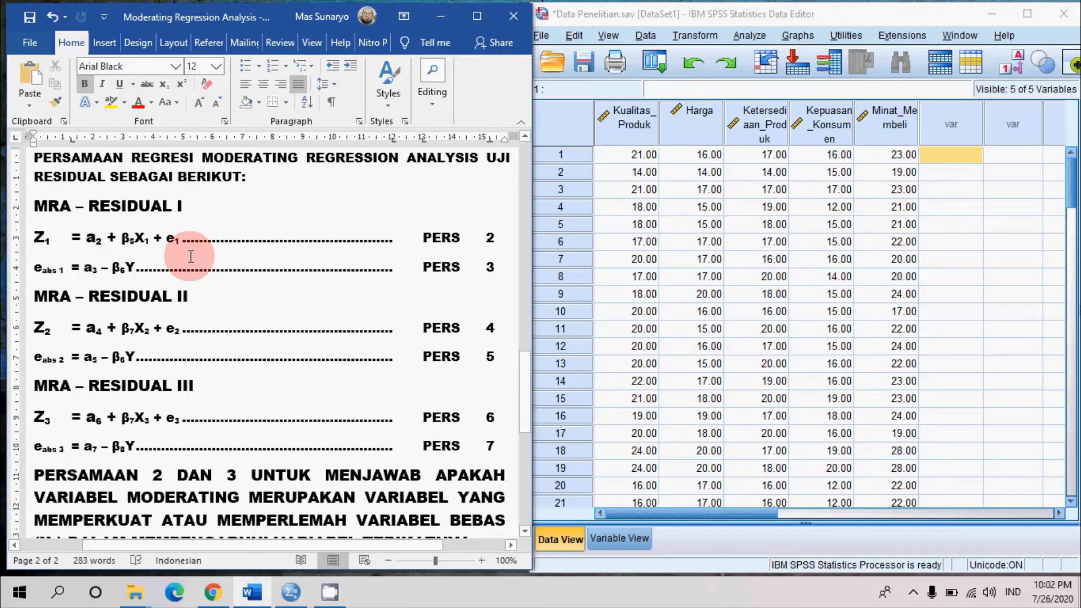
key(ctrl+z)
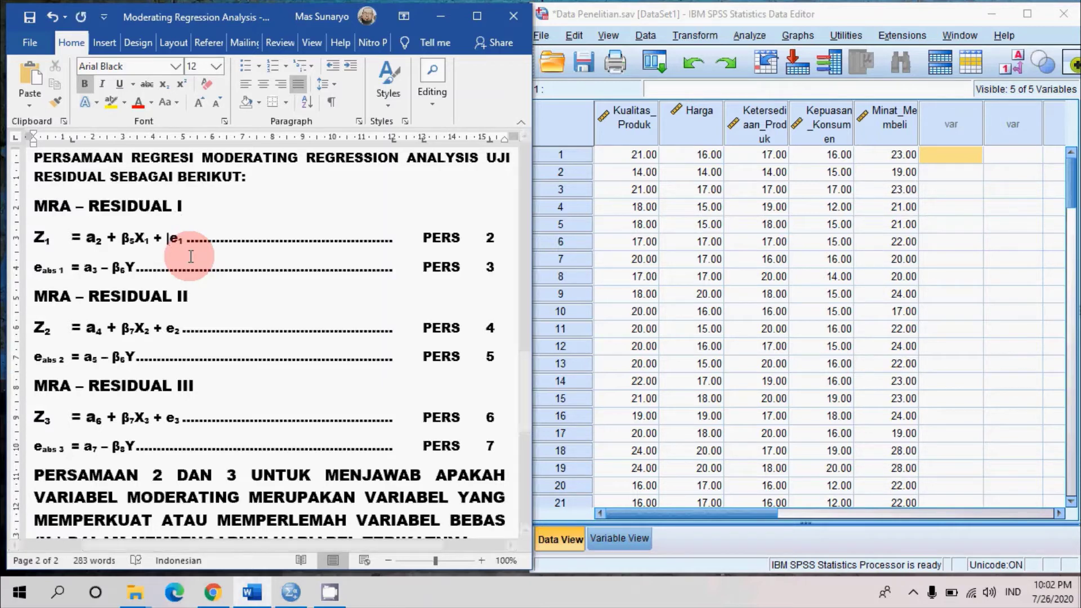
key(ctrl+equal)
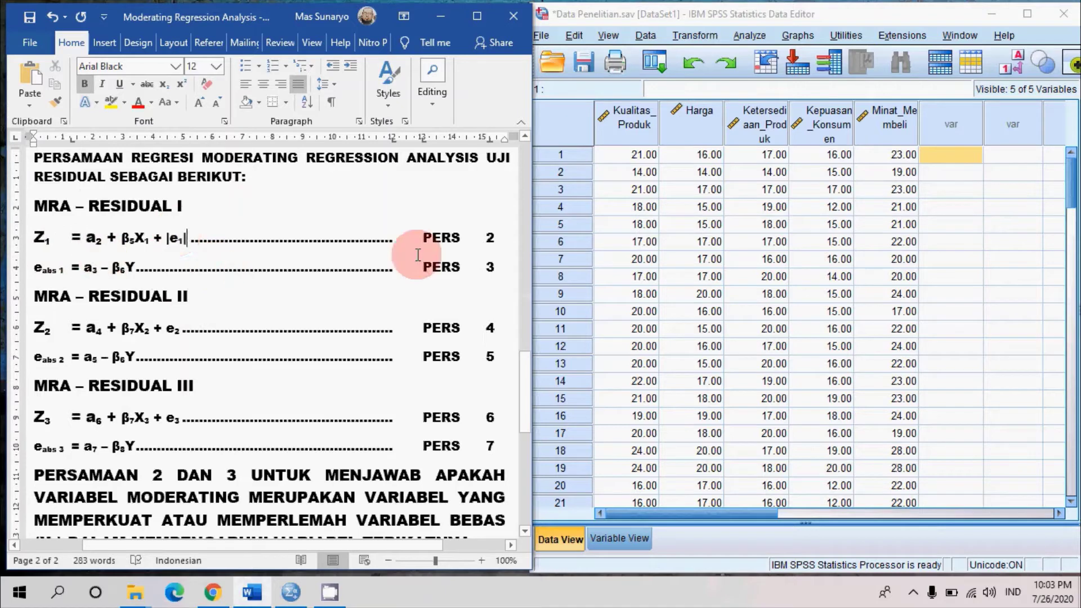
click(187, 252)
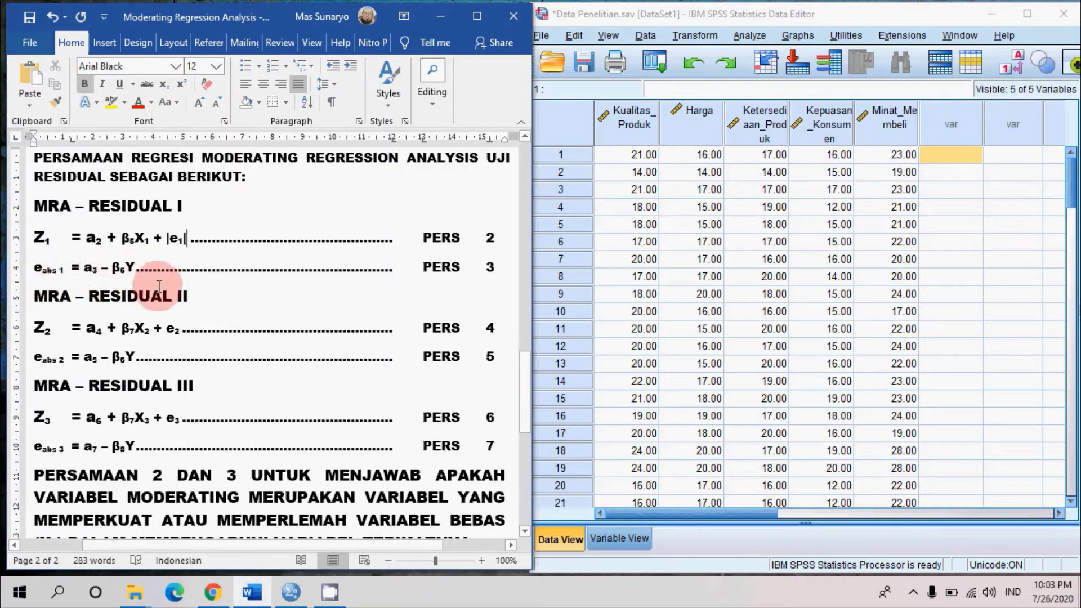
drag(88, 273, 137, 271)
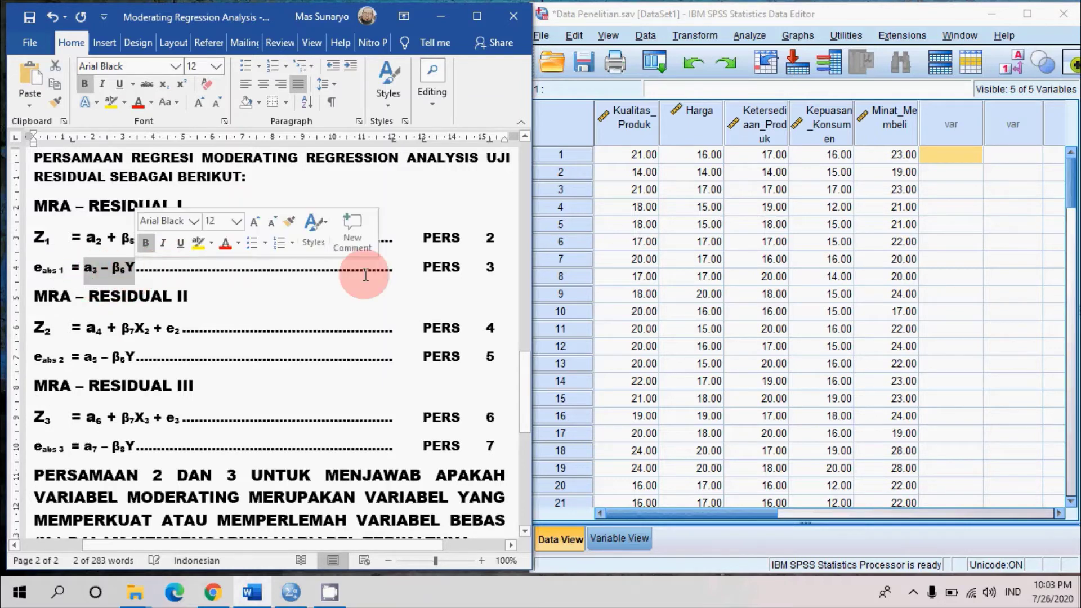
click(123, 272)
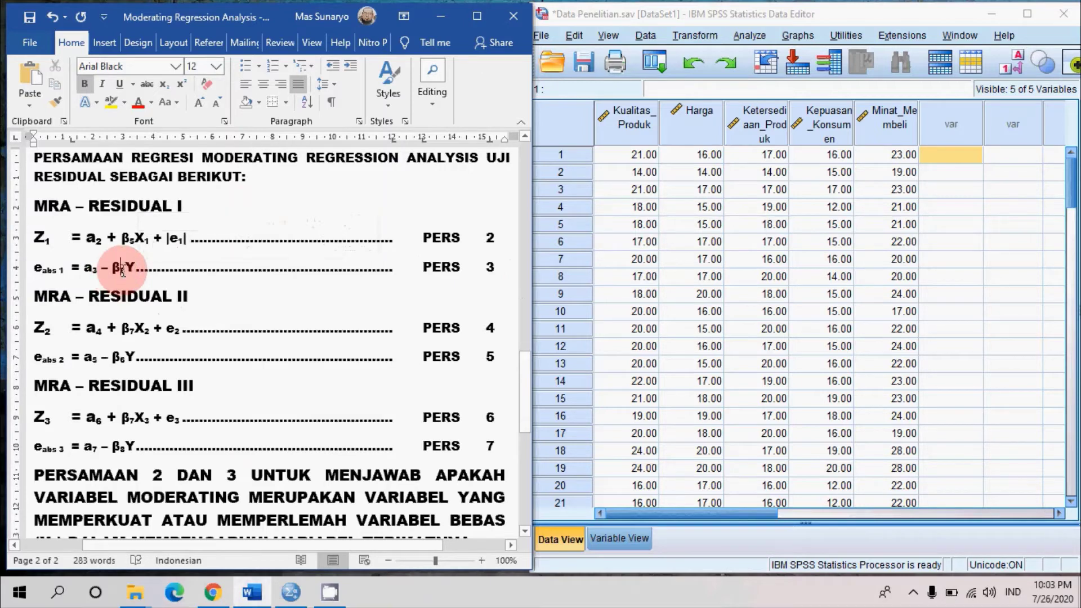
drag(85, 272, 129, 269)
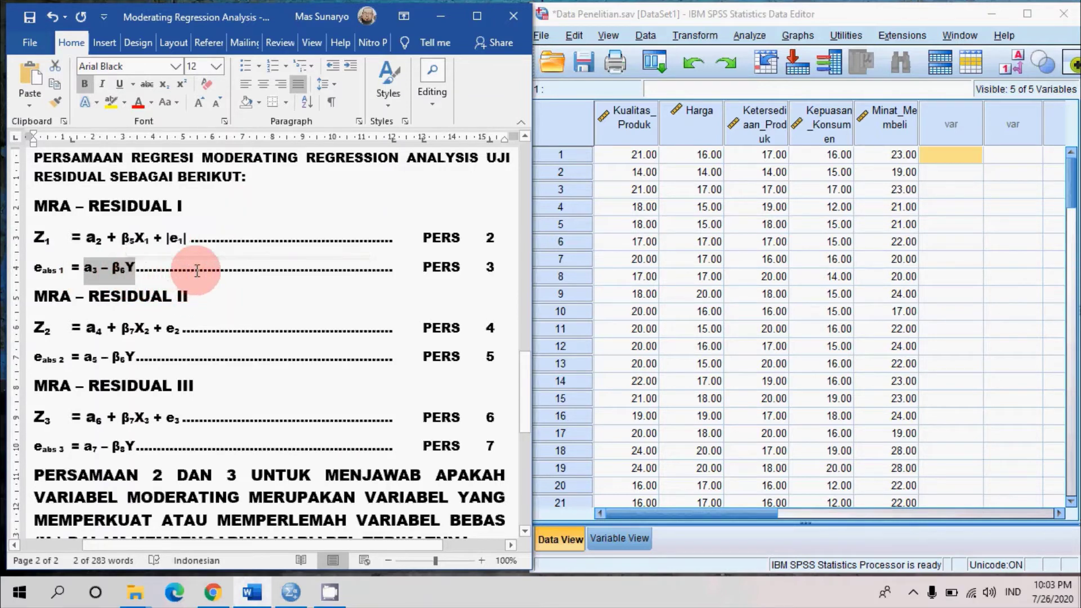
Step: Enclose the error term e₂ in absolute value bars in equation PERS 4, with the closing bar not in subscript
click(197, 271)
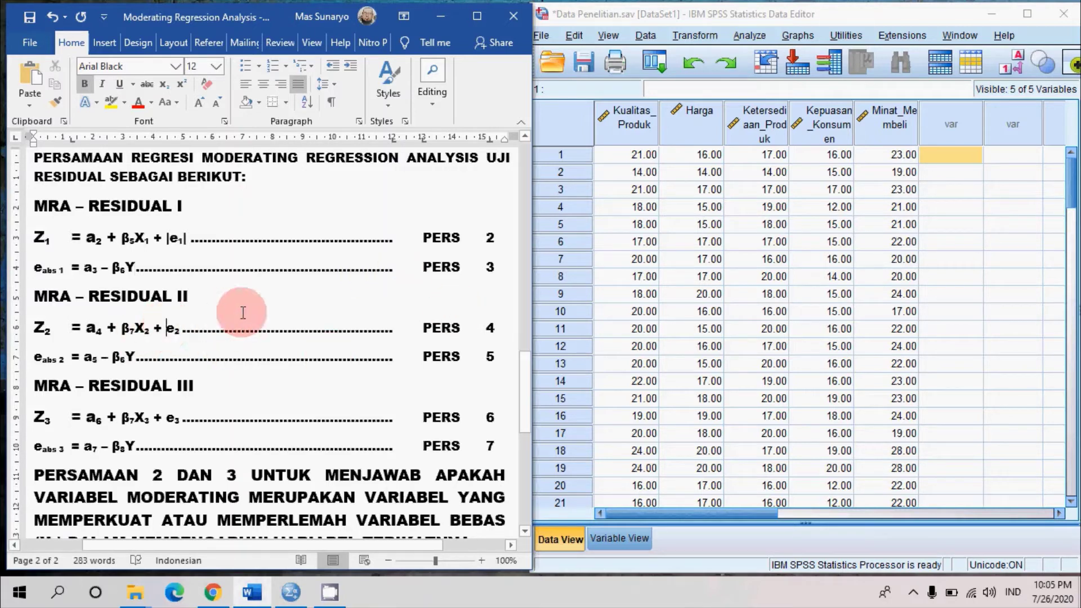
text(|)
key(Right)
key(Right)
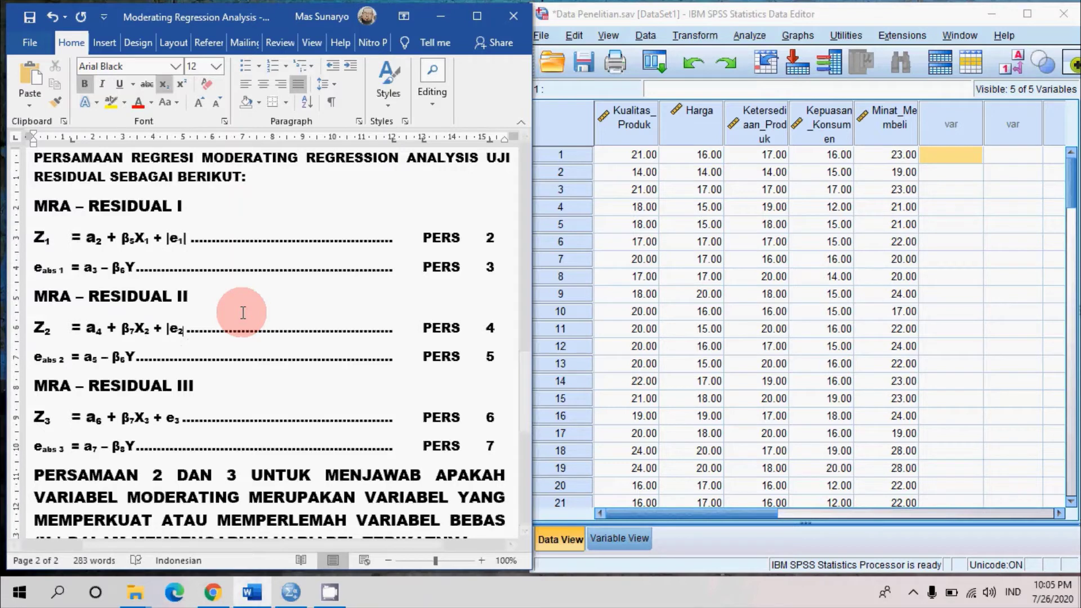
click(166, 90)
text(|)
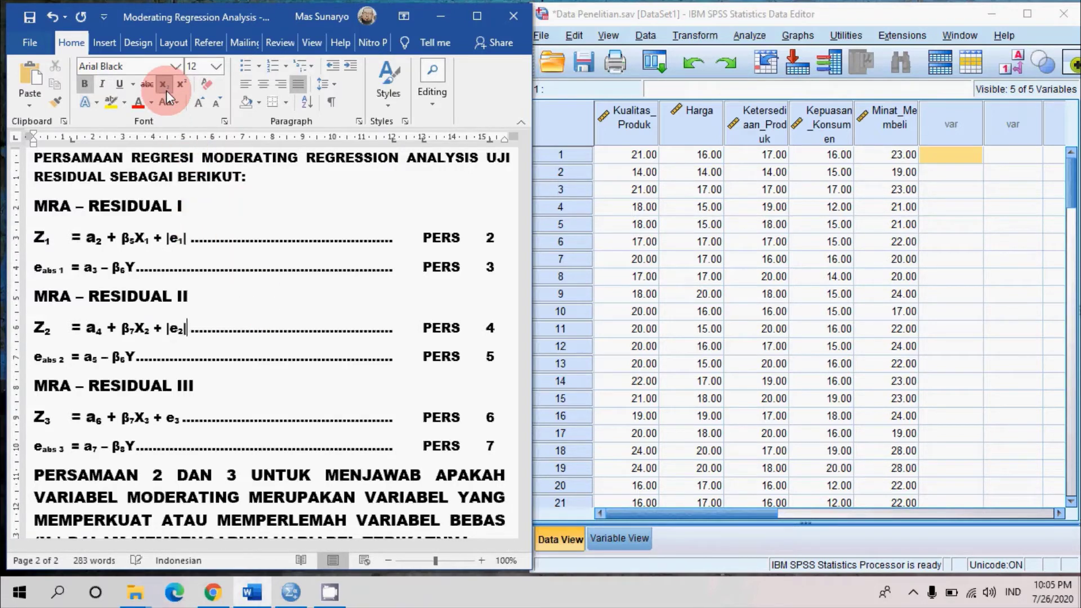
click(158, 404)
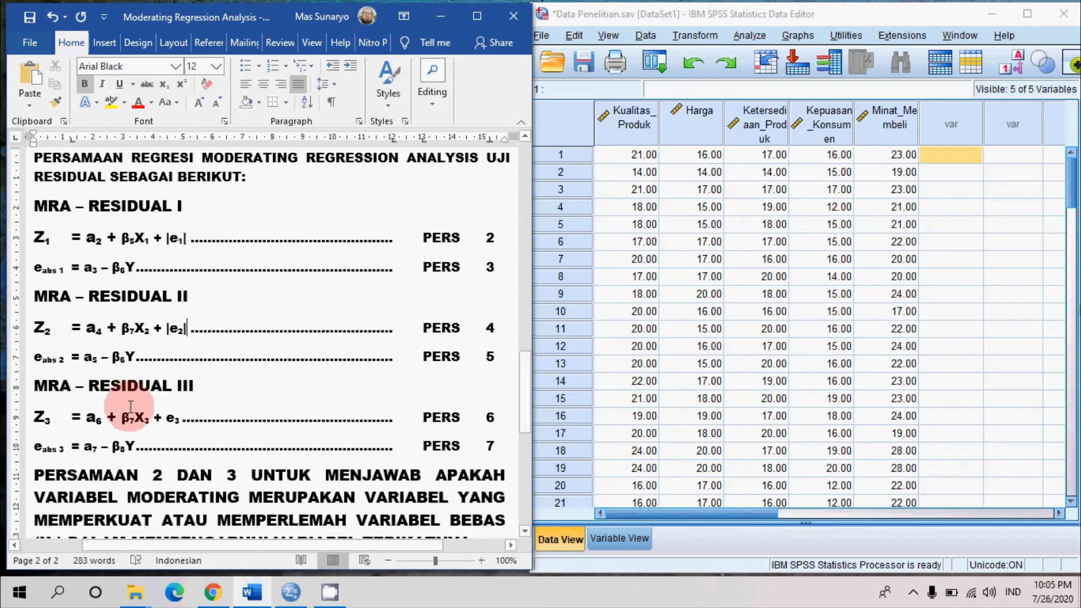
Step: Enclose the error term e₃ in absolute value bars in equation PERS 6, with the closing bar not in subscript
click(164, 417)
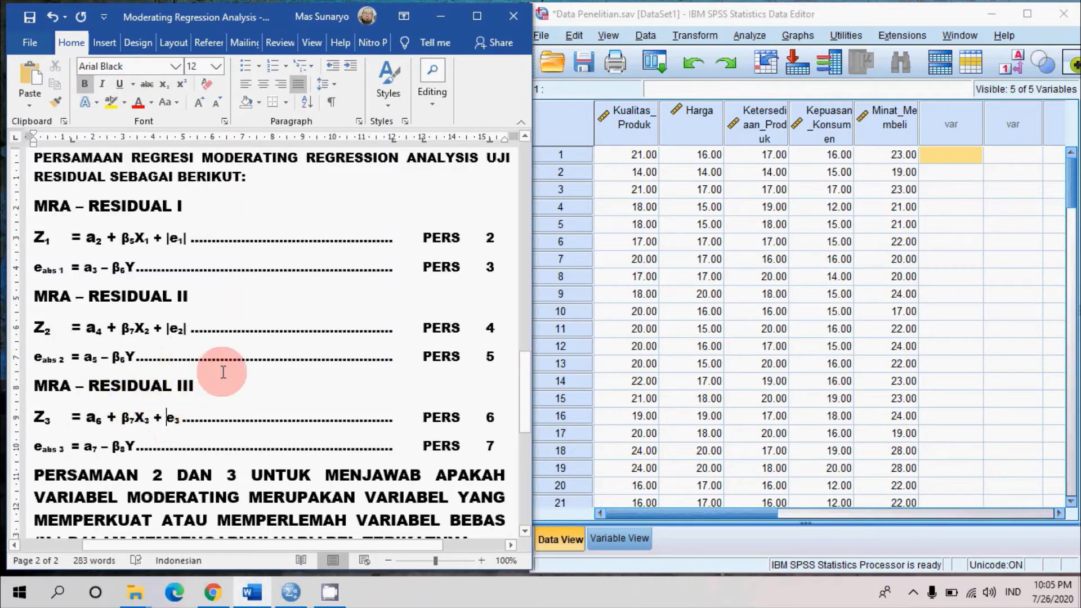
text(|)
key(Right)
key(Right)
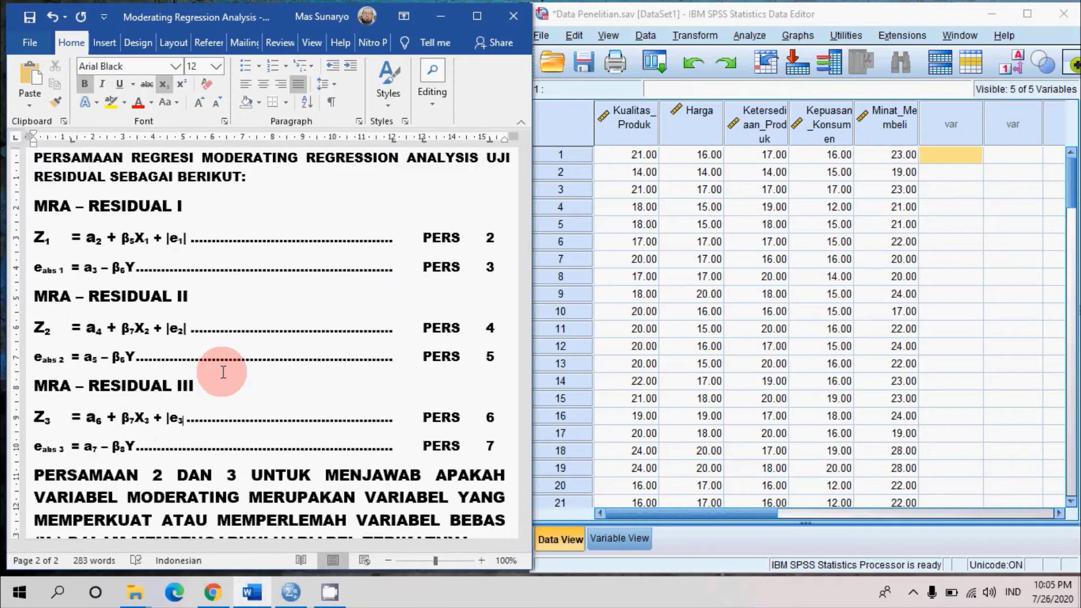
text(|)
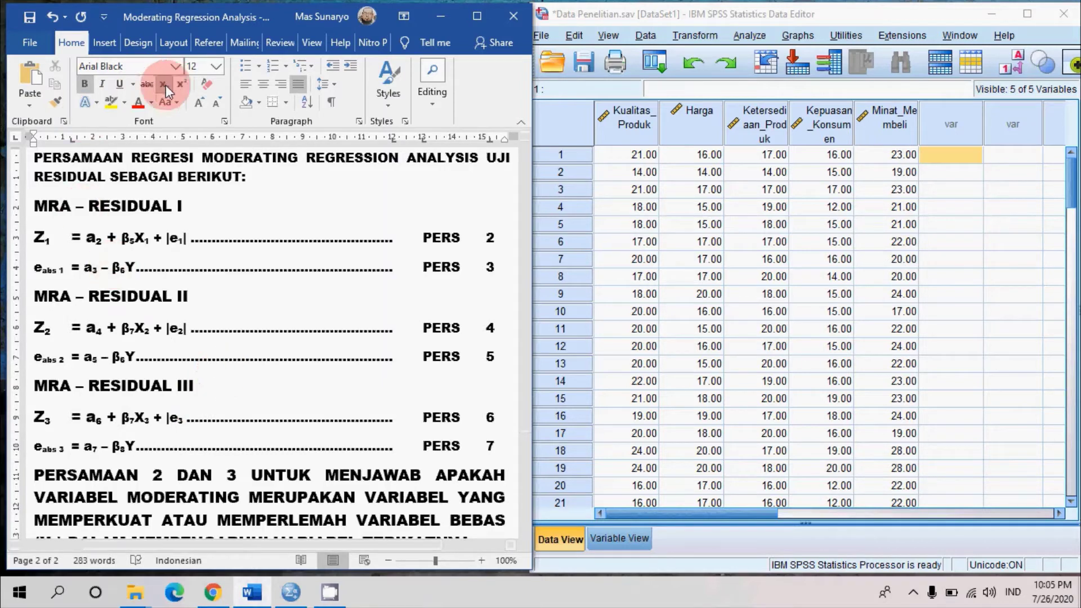
click(226, 251)
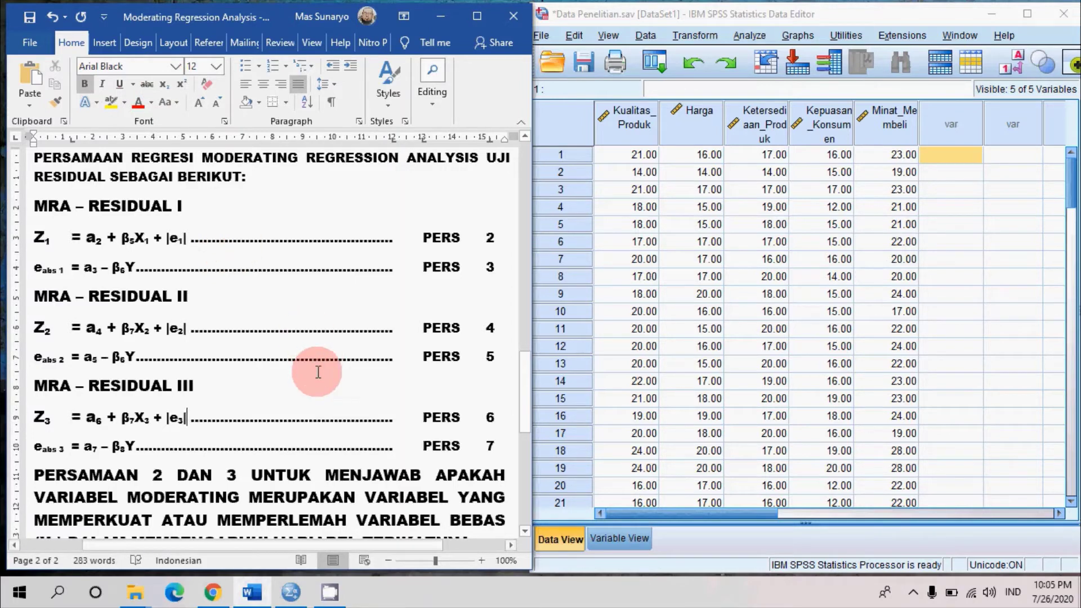
Step: Review equations PERS 2 to 7 and the note on equations 2 and 3, focusing on the MRA – Residual I block
scroll(318, 372, down, 2)
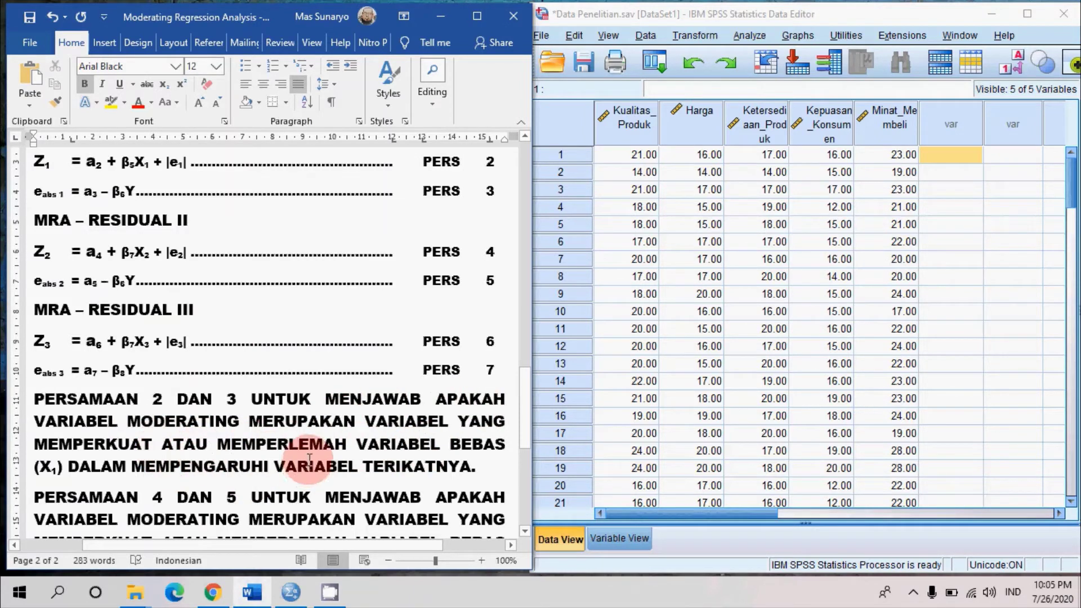
scroll(312, 448, up, 4)
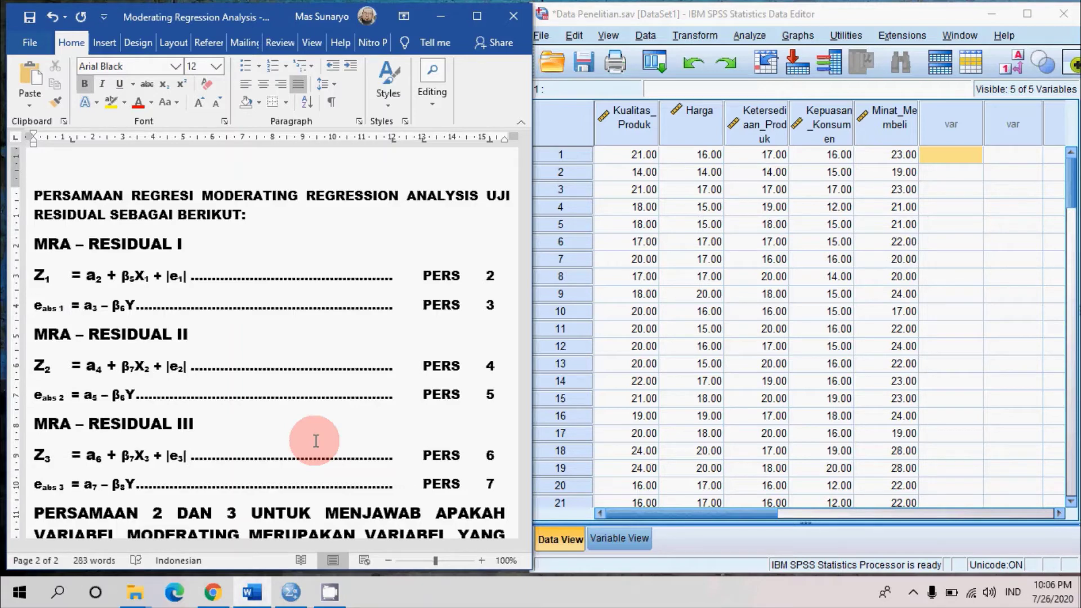
drag(29, 243, 502, 299)
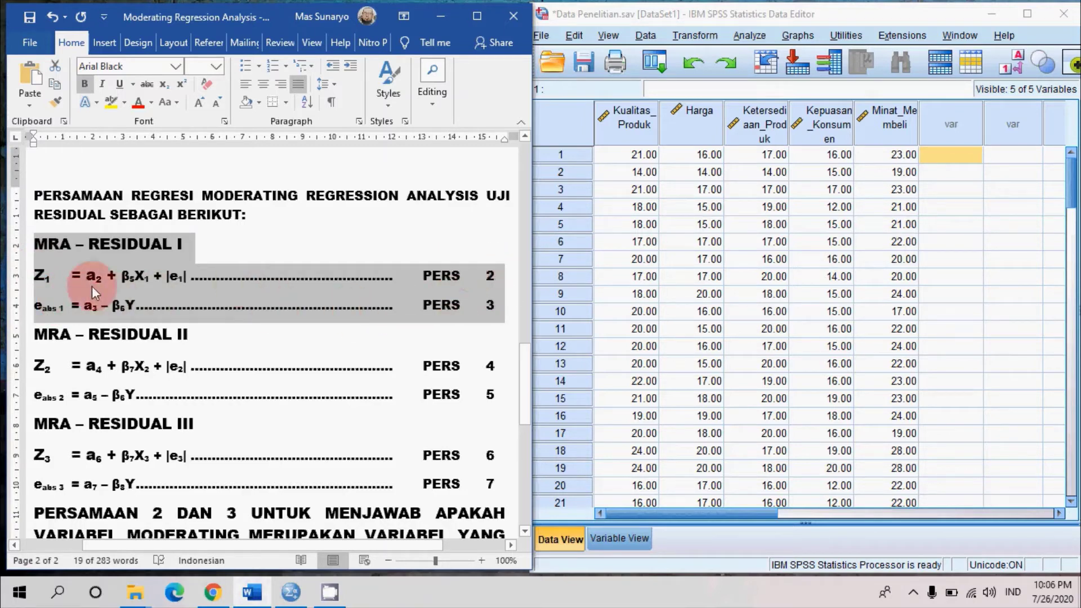
click(120, 278)
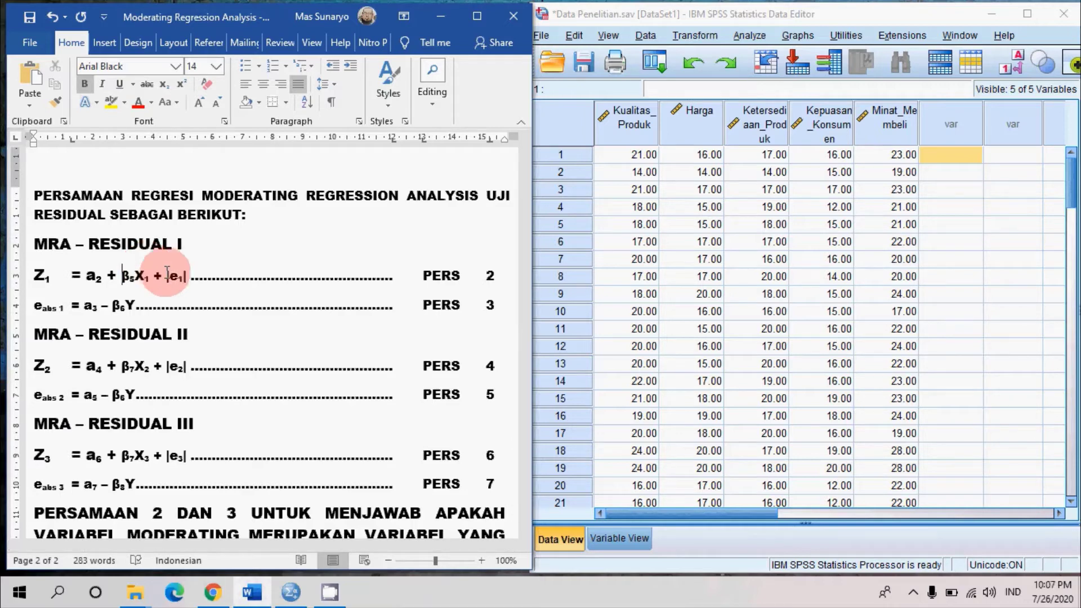
scroll(305, 320, down, 4)
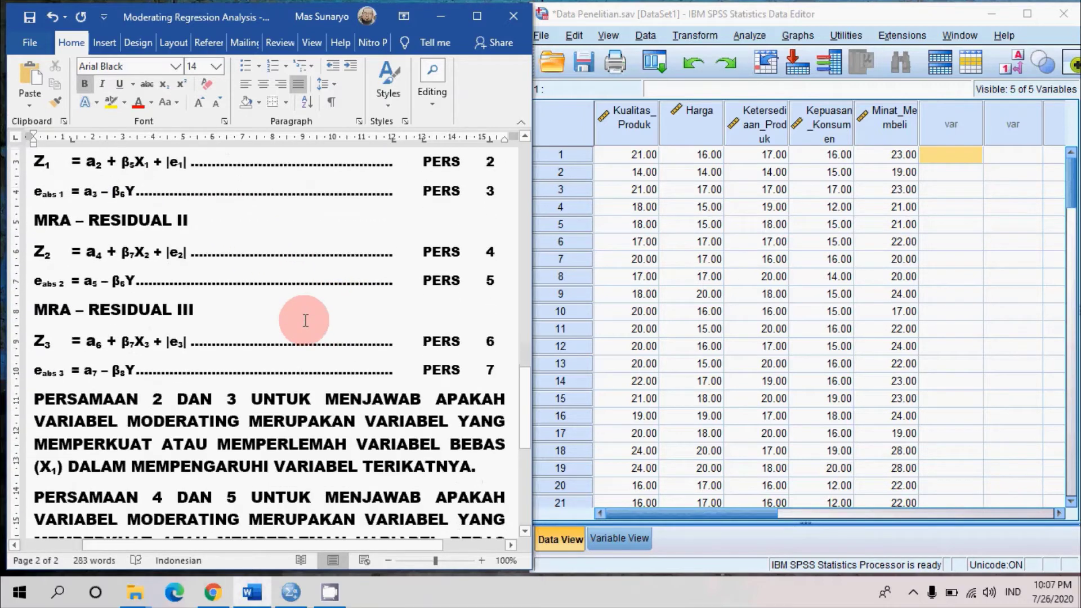
scroll(299, 307, up, 5)
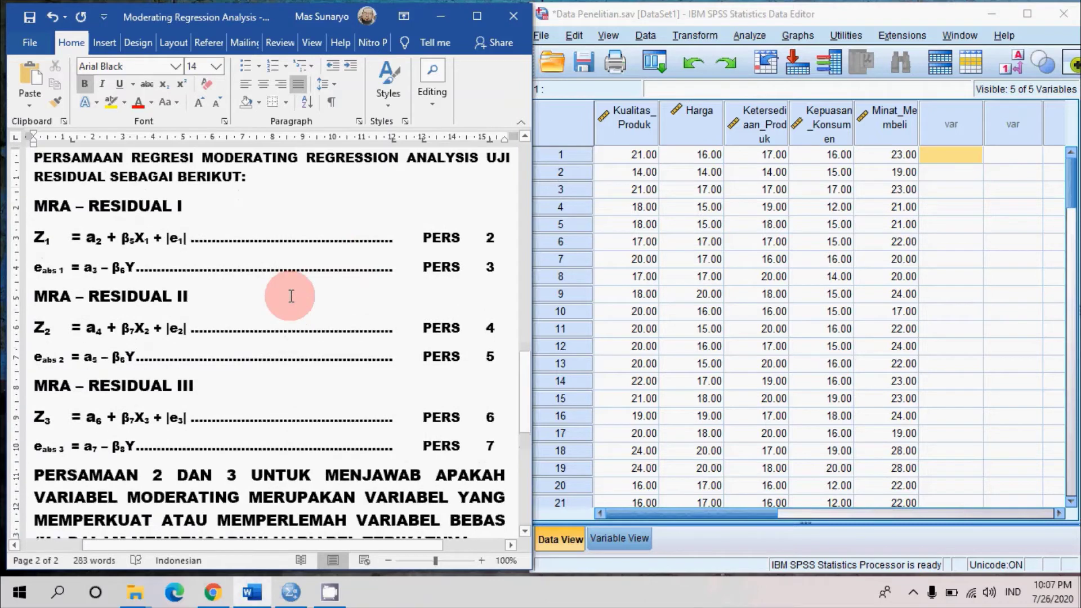
scroll(291, 296, up, 1)
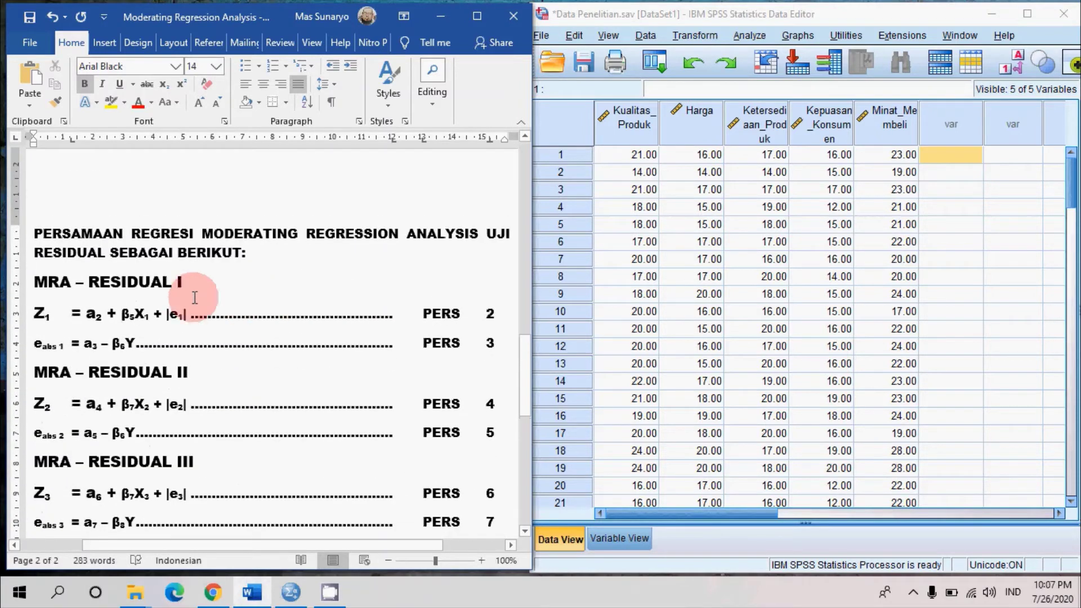
drag(35, 281, 494, 345)
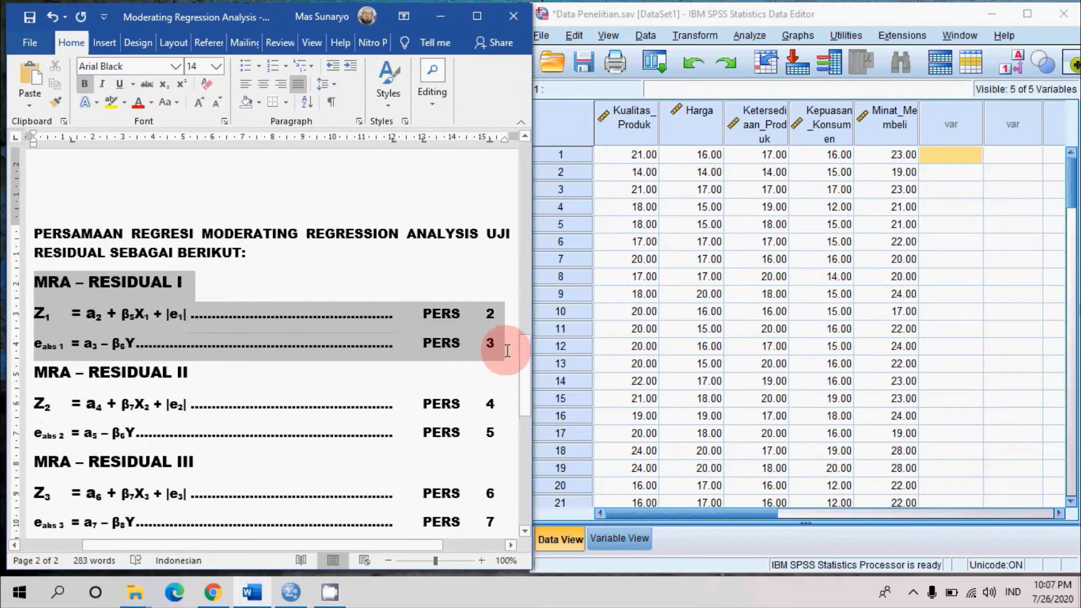
scroll(221, 370, down, 3)
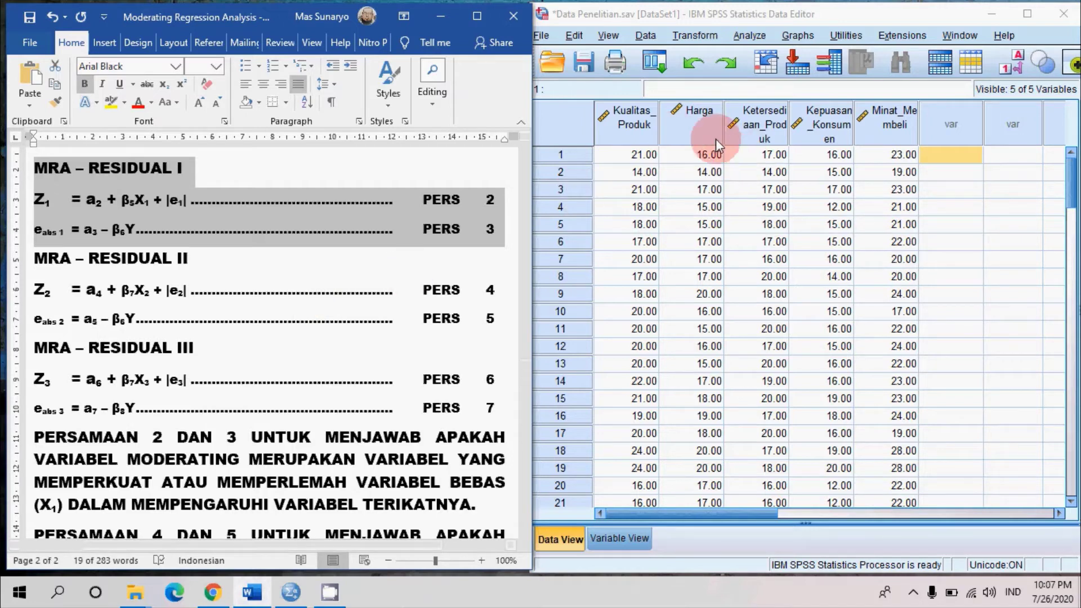
Step: Check the dataset variables against equation PERS 1 and highlight the MRA – Residual I equations PERS 2 and PERS 3
click(711, 174)
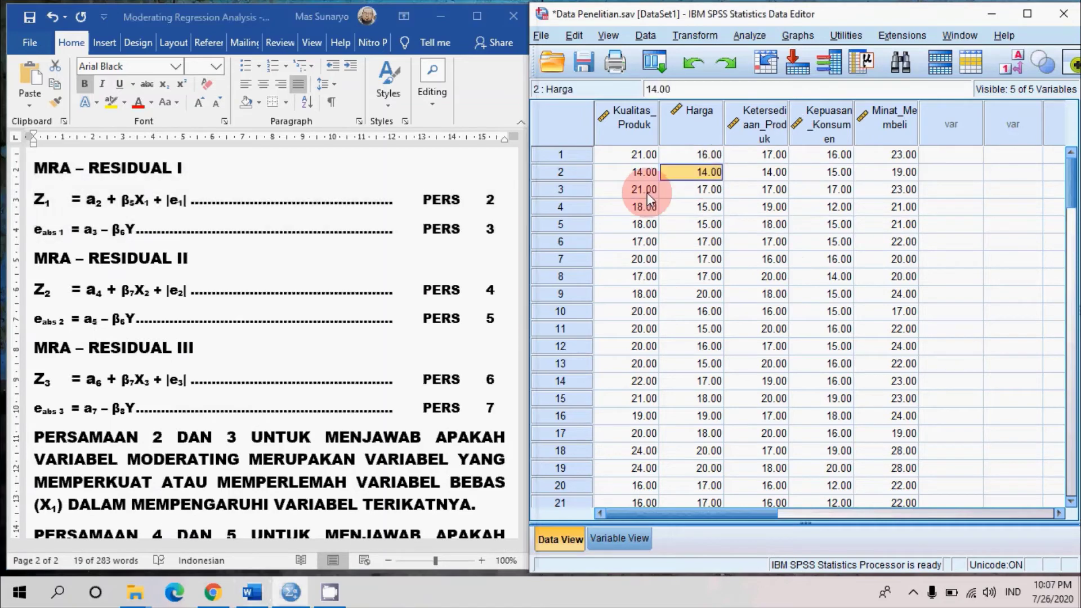
scroll(153, 201, up, 3)
scroll(153, 200, up, 15)
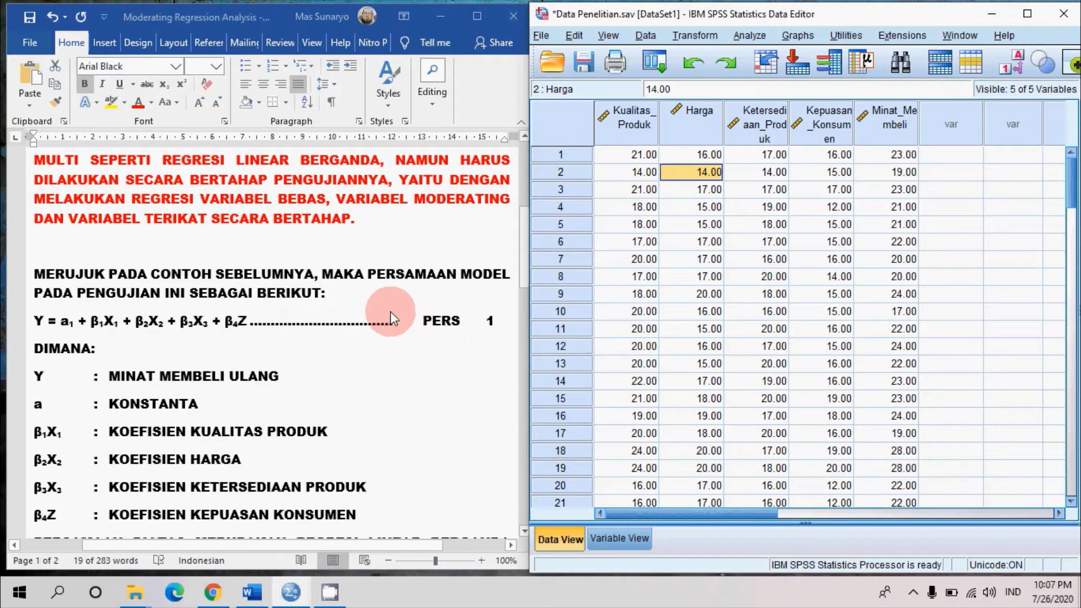
scroll(386, 304, down, 10)
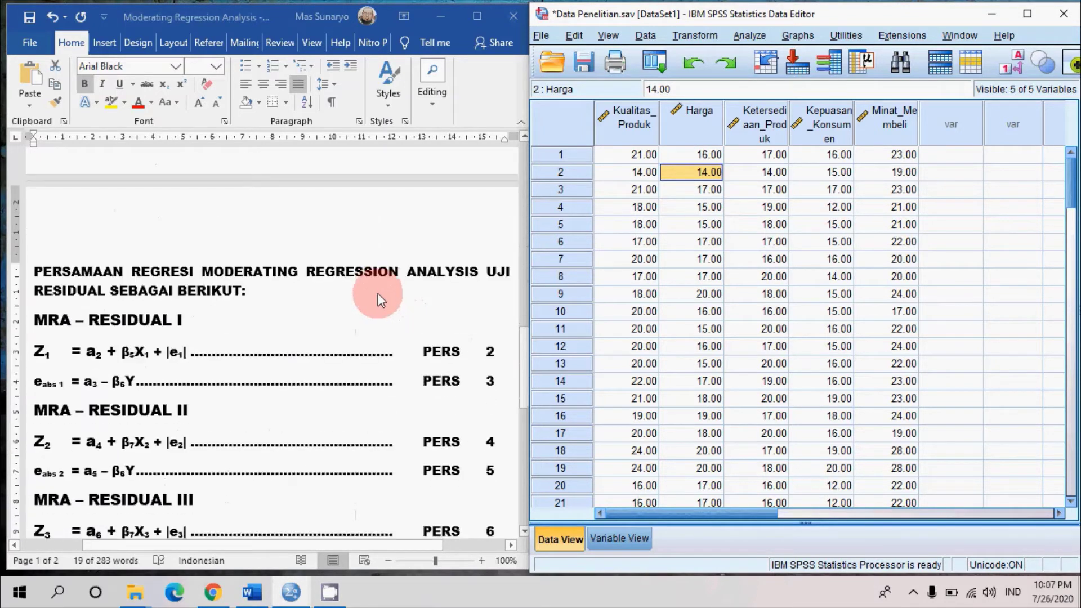
click(34, 319)
key(shift+Down)
key(shift+Down)
key(shift+Down)
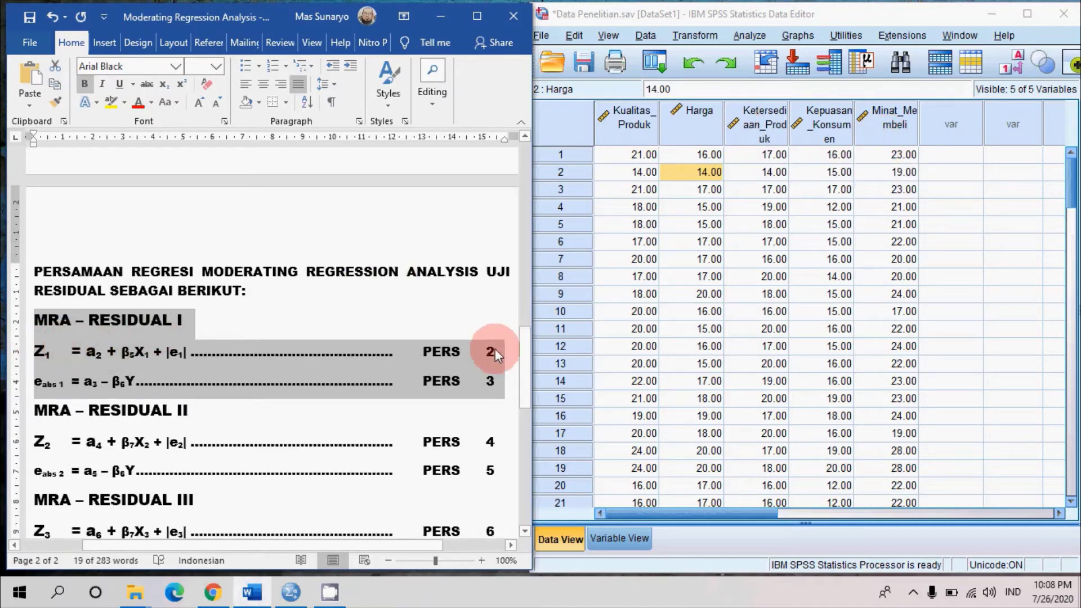
Step: Set up a linear regression in SPSS with Kepuasan_Konsumen as the dependent and Kualitas_Produk as the independent variable
click(751, 36)
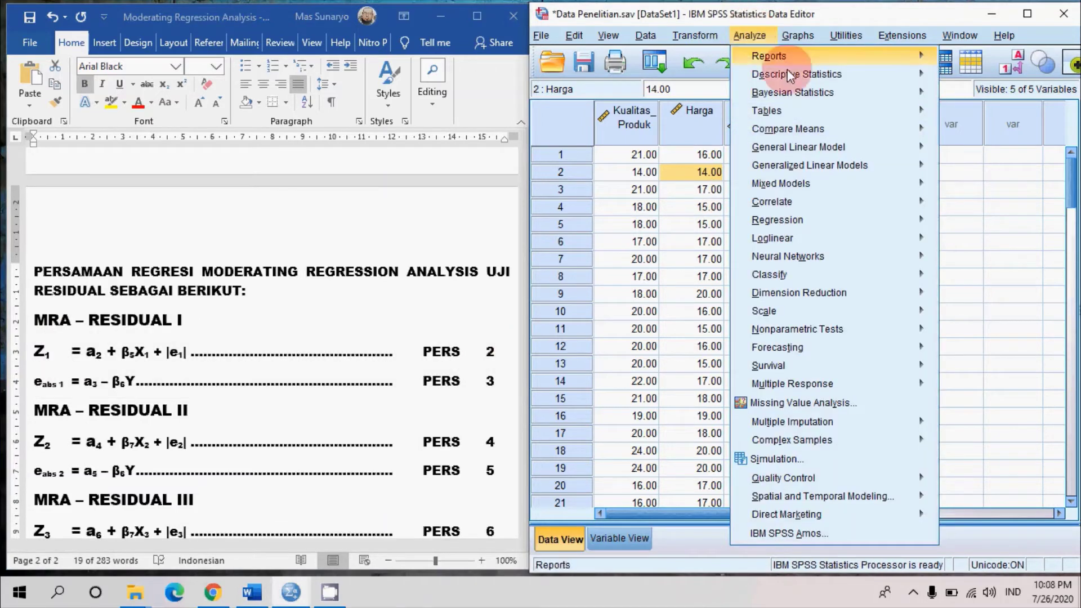
click(889, 219)
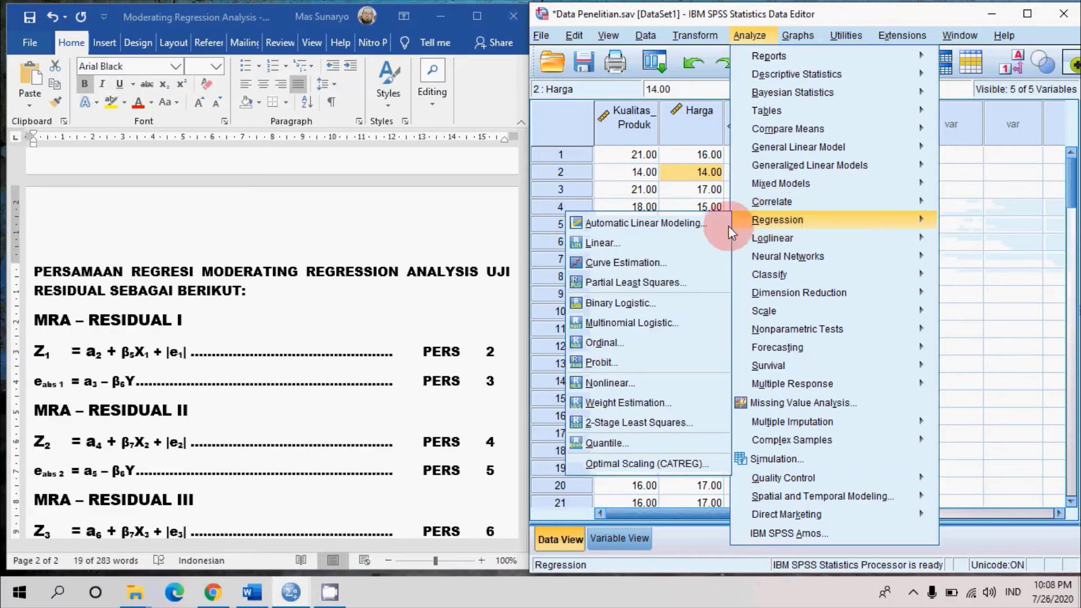
click(654, 244)
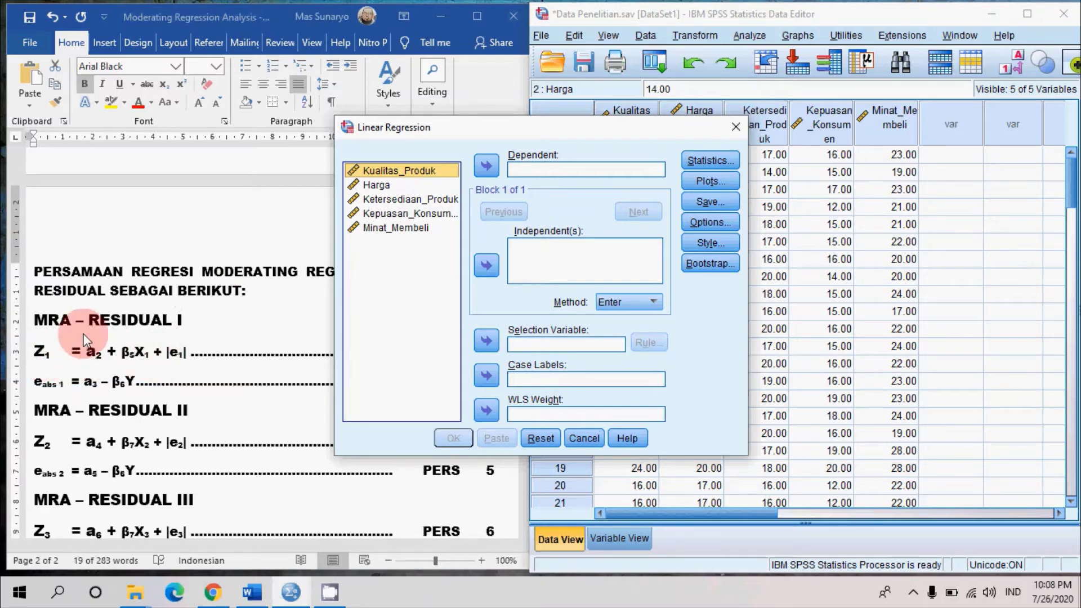
click(444, 214)
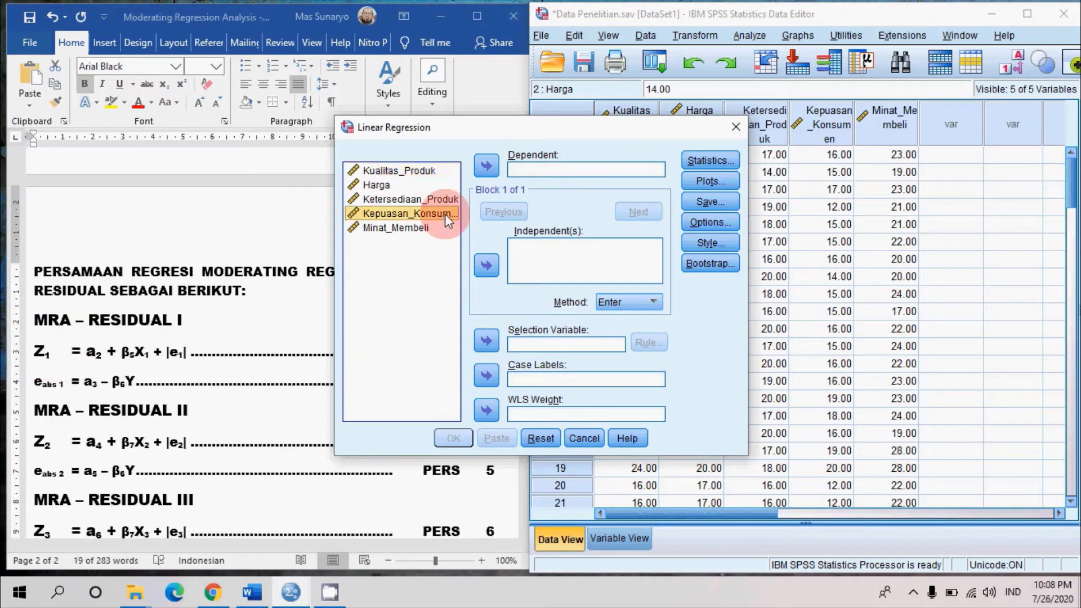
click(485, 170)
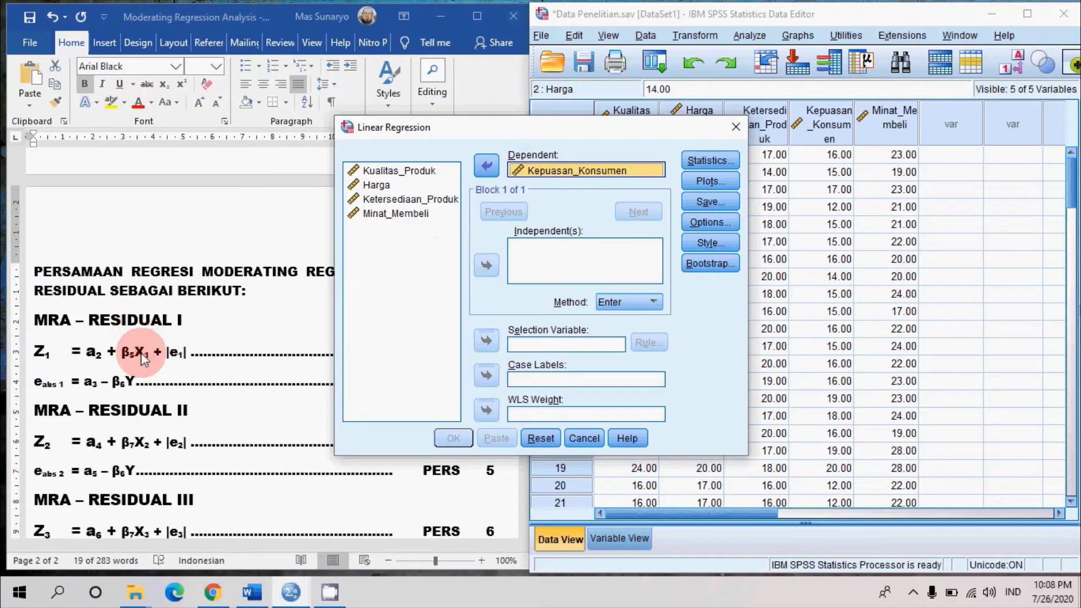
click(413, 172)
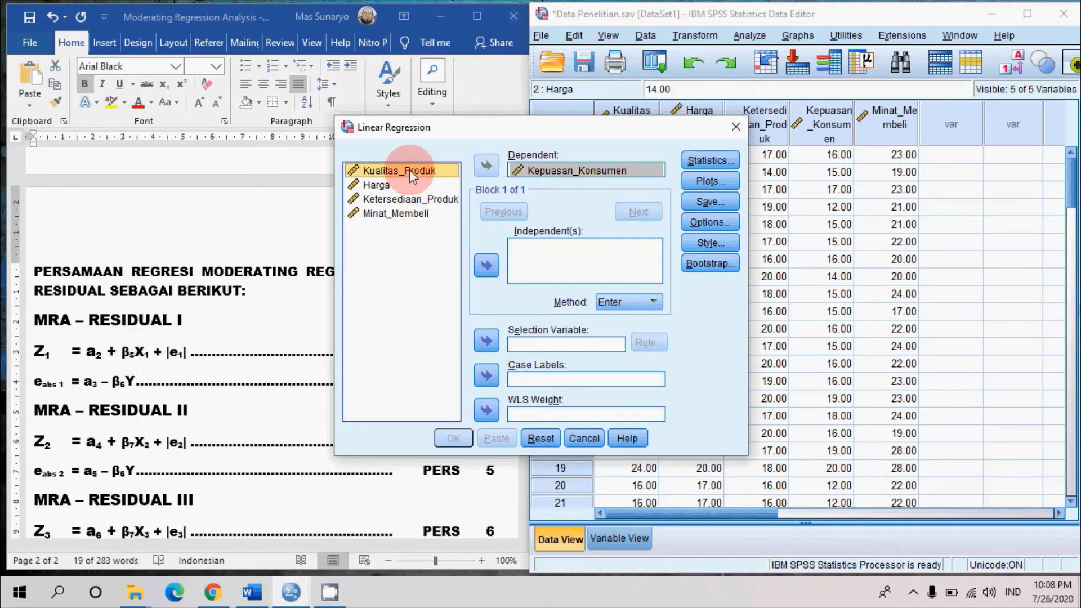
click(487, 267)
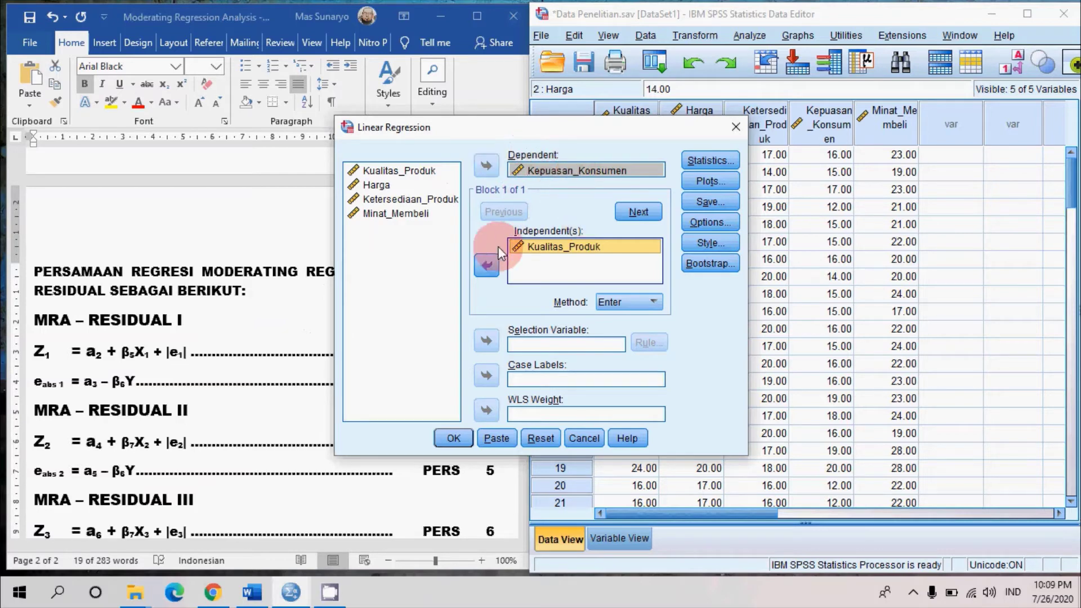
click(710, 201)
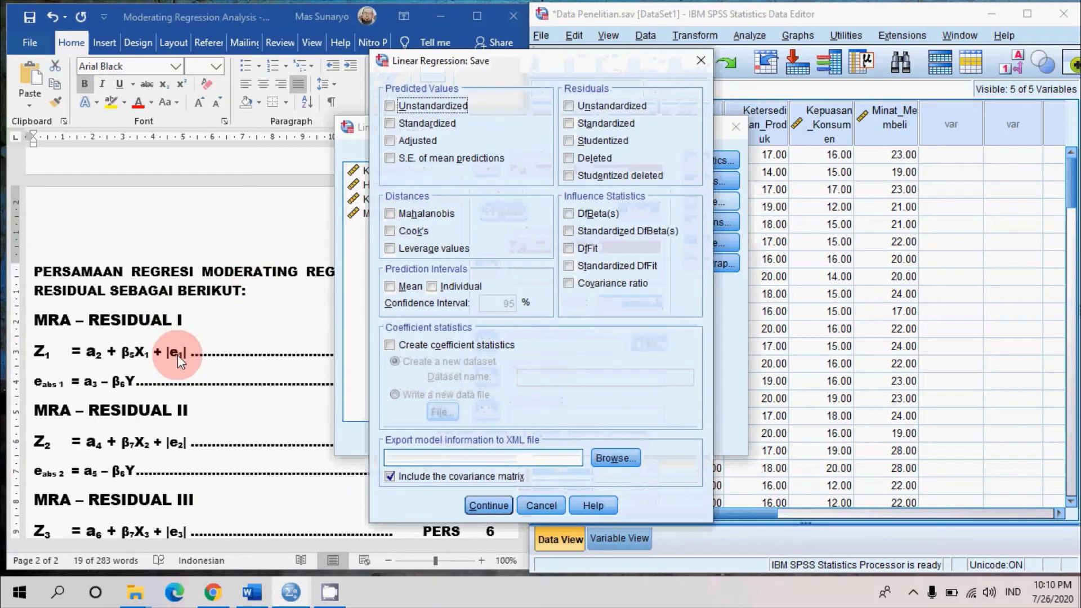
click(597, 107)
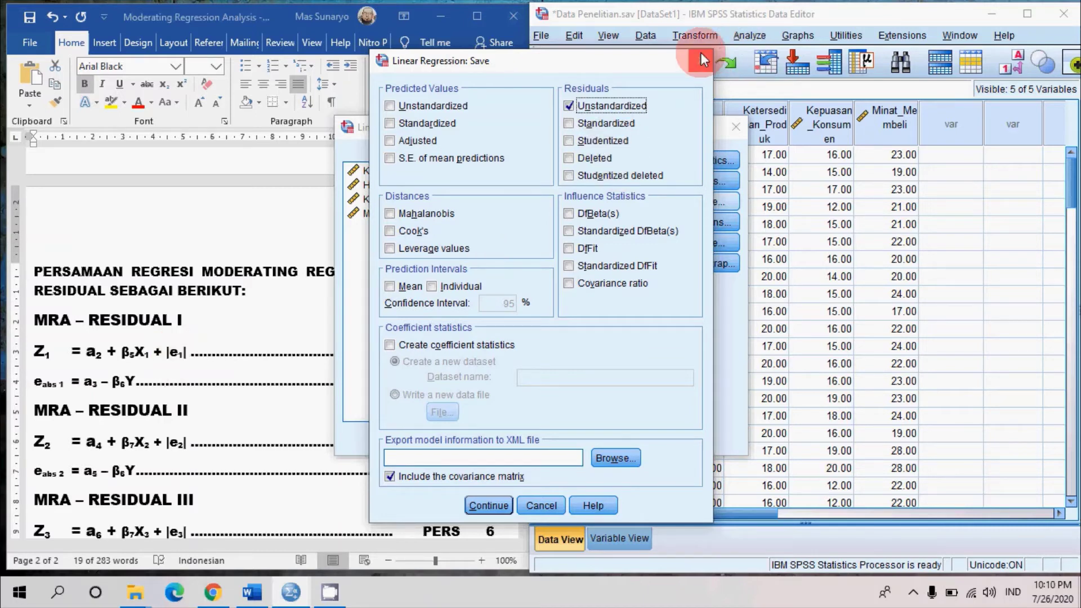
key(Return)
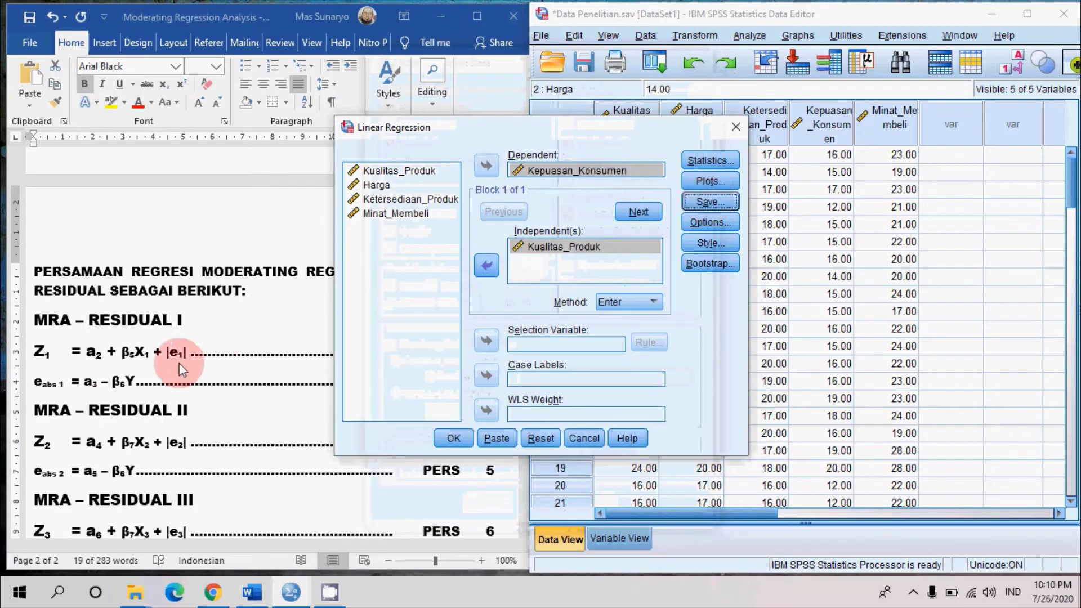
Step: Set the linear regression to save unstandardized residuals as a new variable and run it
click(694, 201)
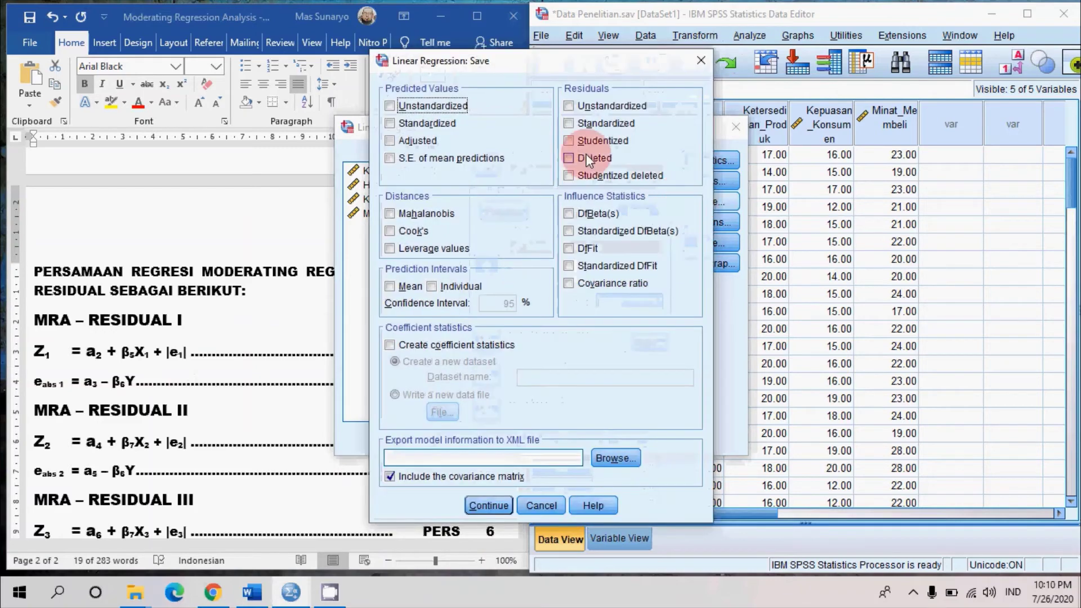
click(586, 107)
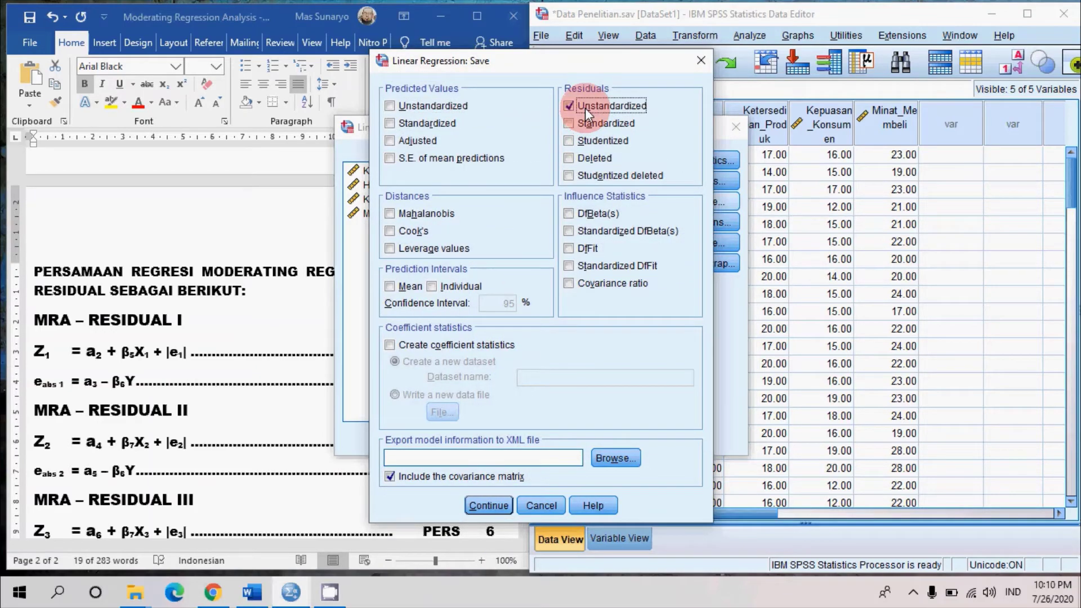
click(478, 503)
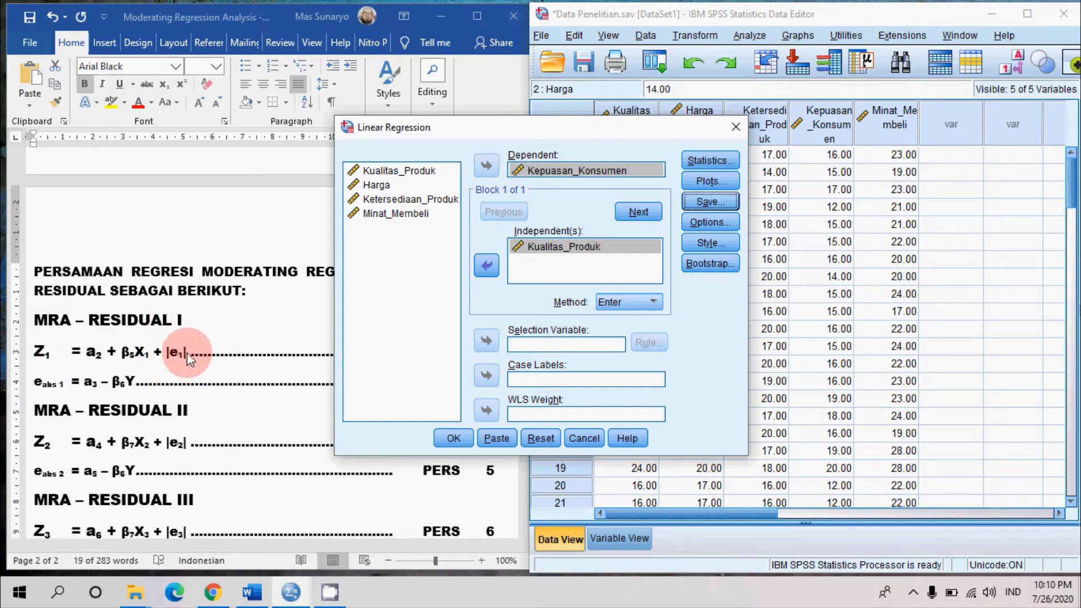
click(439, 440)
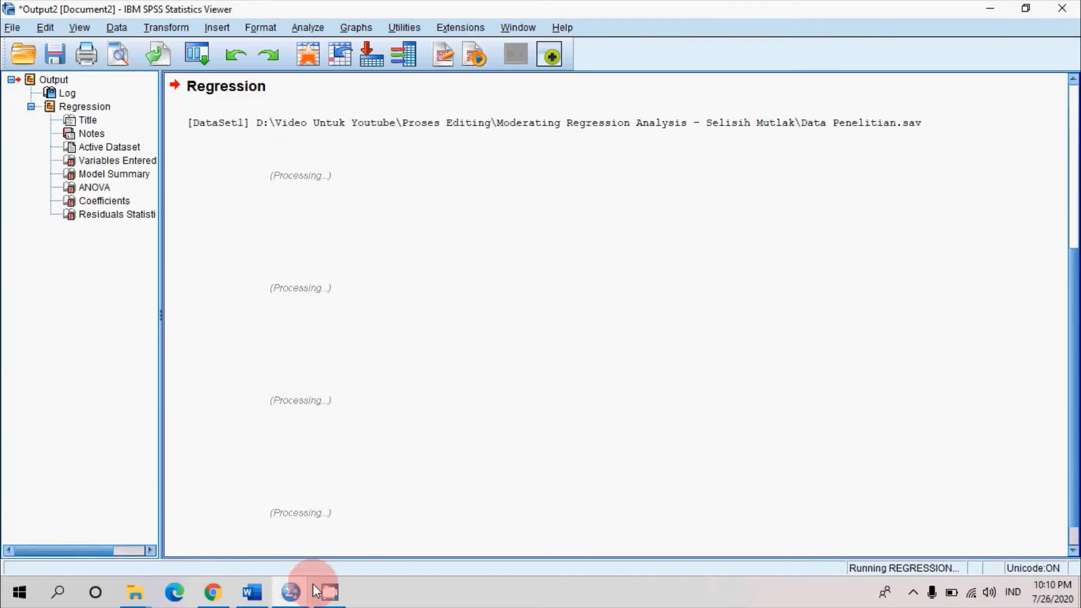
Step: Inspect the saved residual column in the dataset and compare it with the |e₁| term of equation PERS 2 in the Word notes
mouse_move(287, 595)
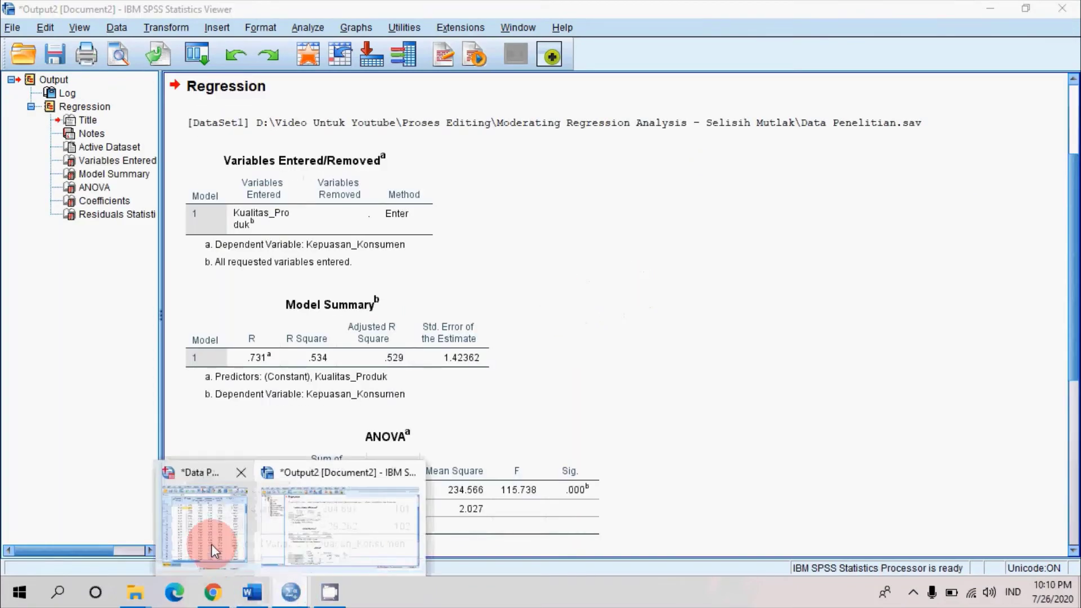
click(211, 544)
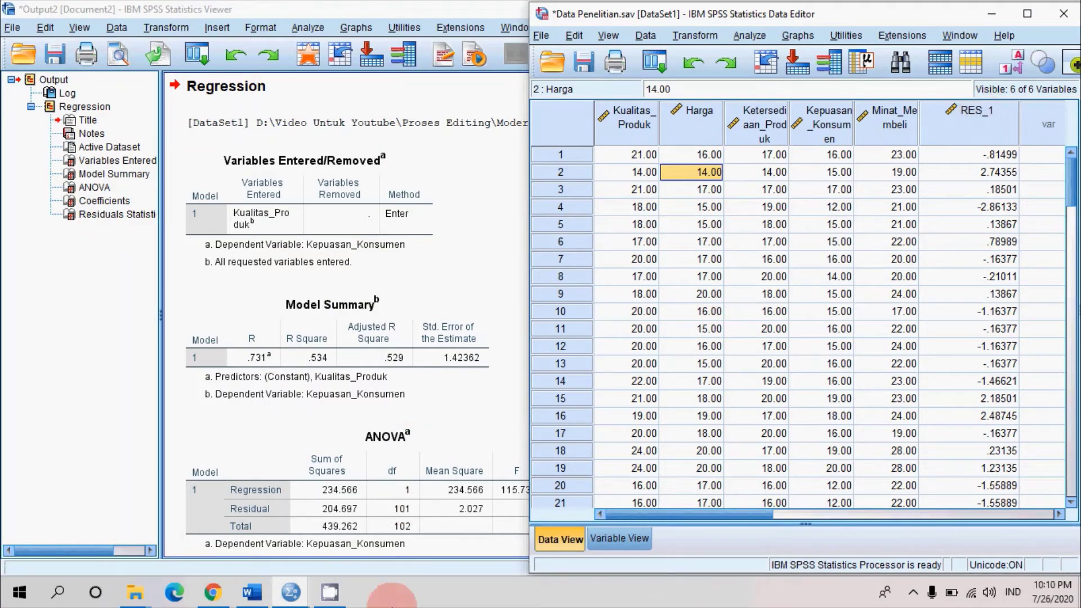
click(251, 593)
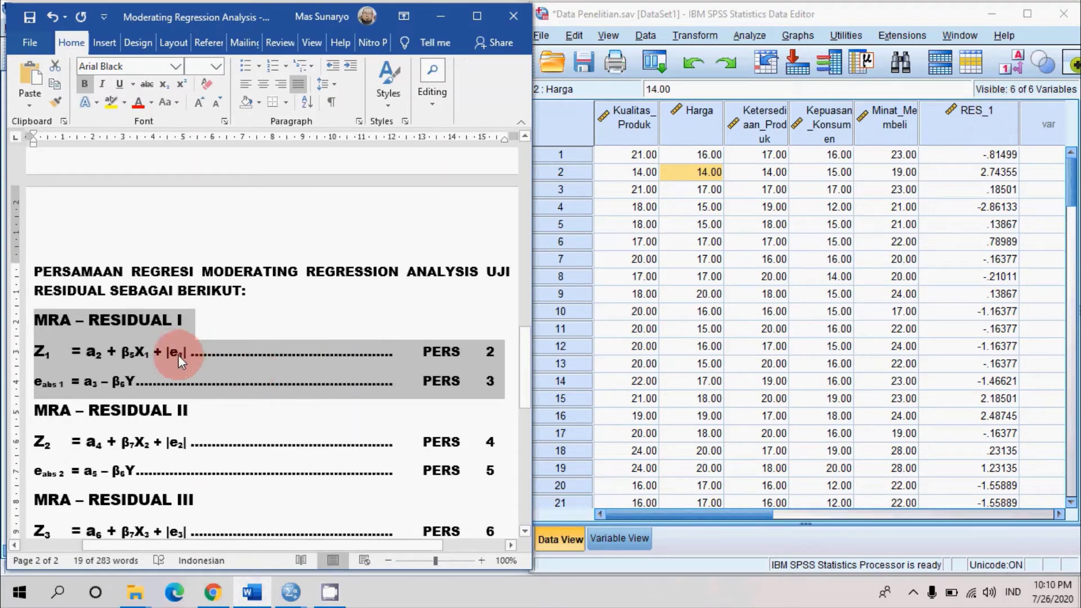
click(290, 592)
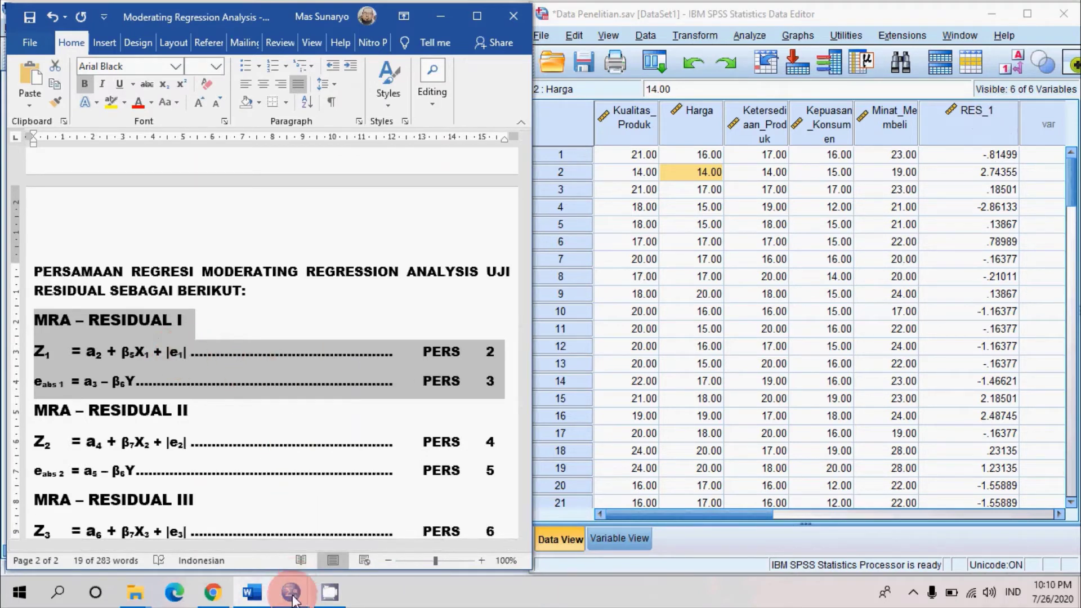
Step: Examine the Coefficients and Residuals Statistics tables in the SPSS output, and return to the MRA – Residual I equations in Word
click(289, 529)
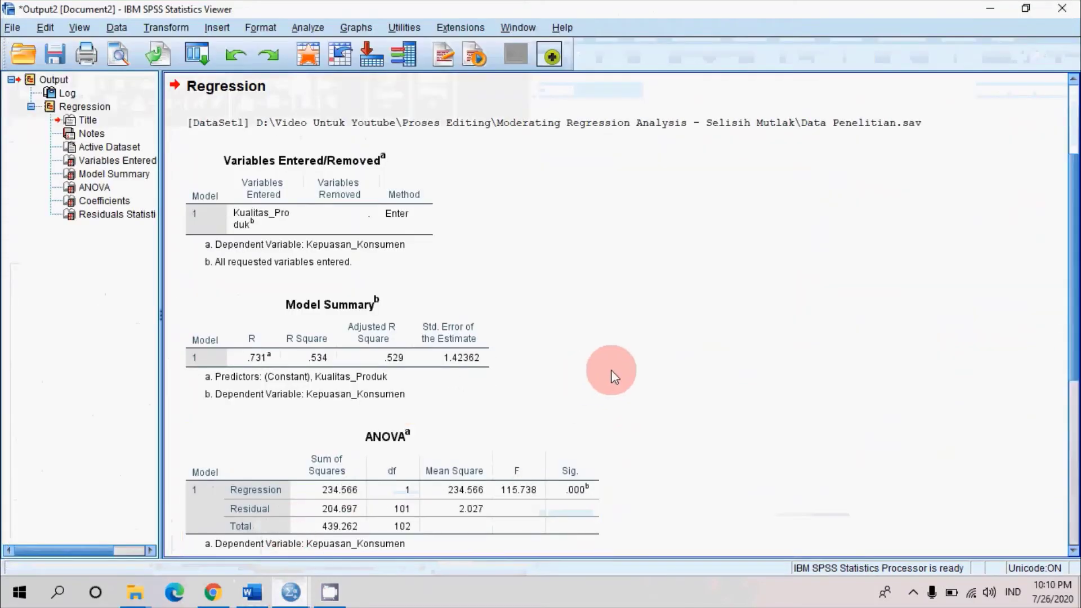
click(683, 353)
scroll(682, 354, down, 8)
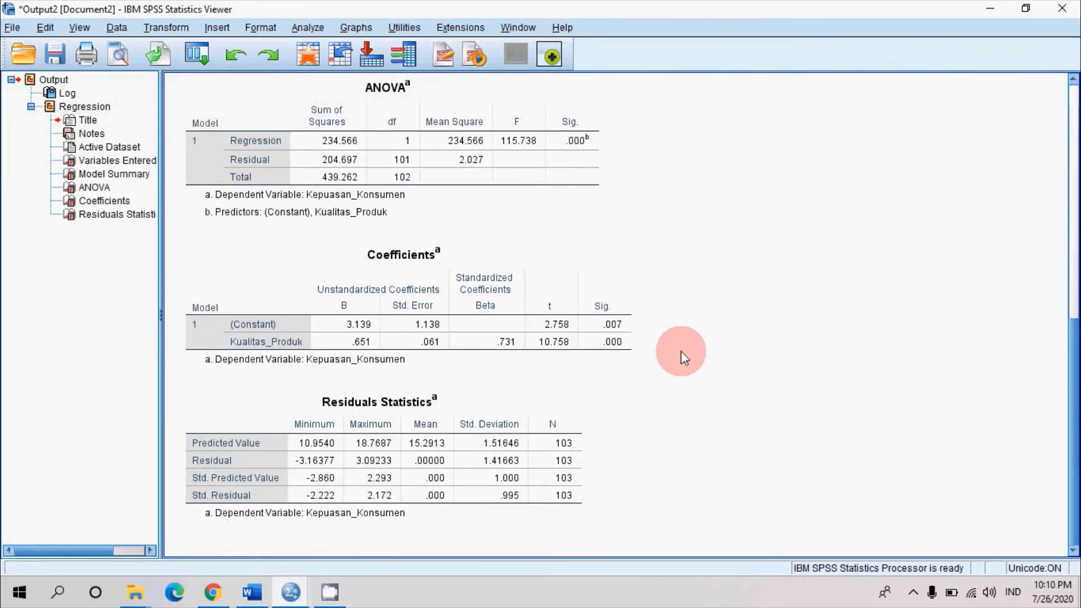
click(332, 418)
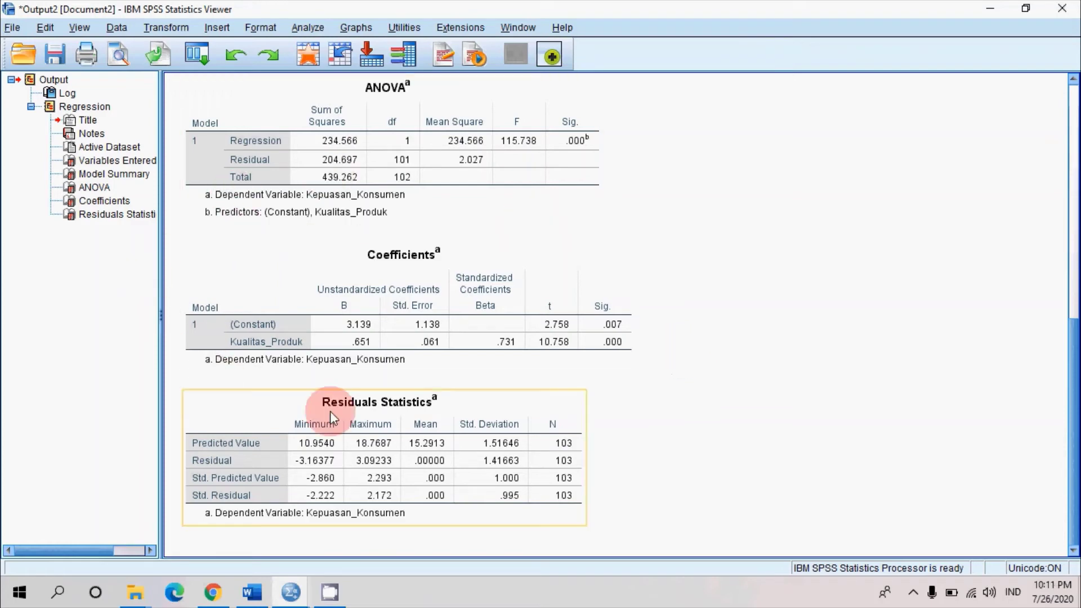
click(632, 345)
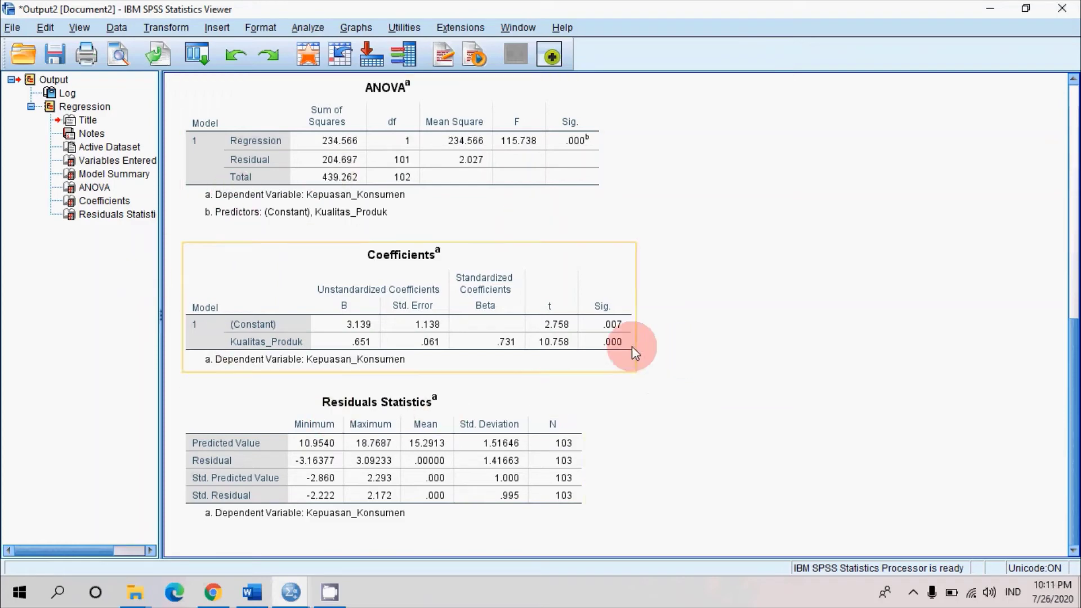
click(372, 297)
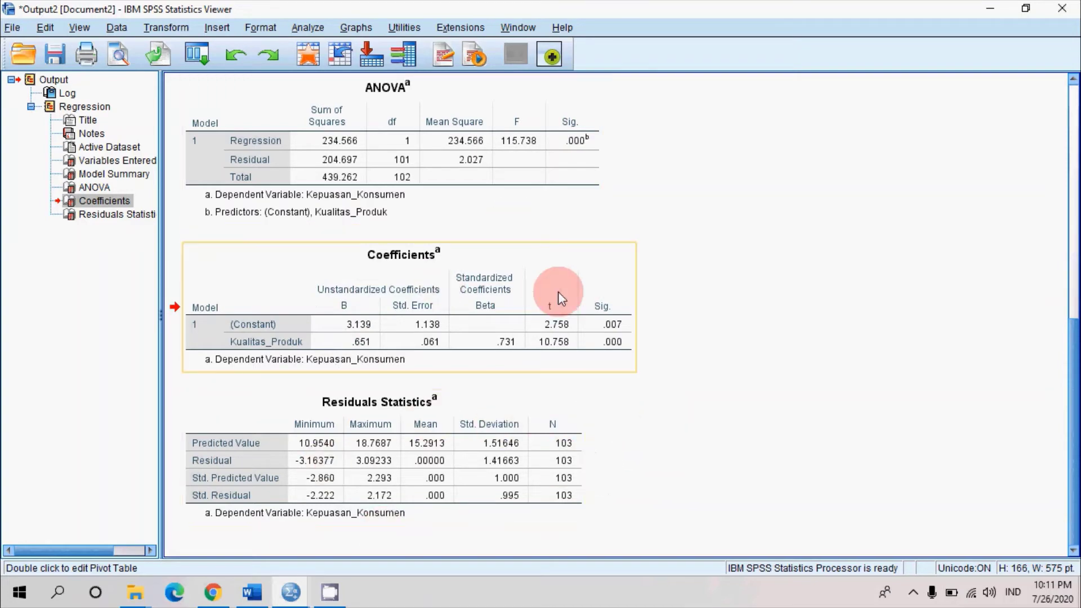
click(252, 593)
click(50, 352)
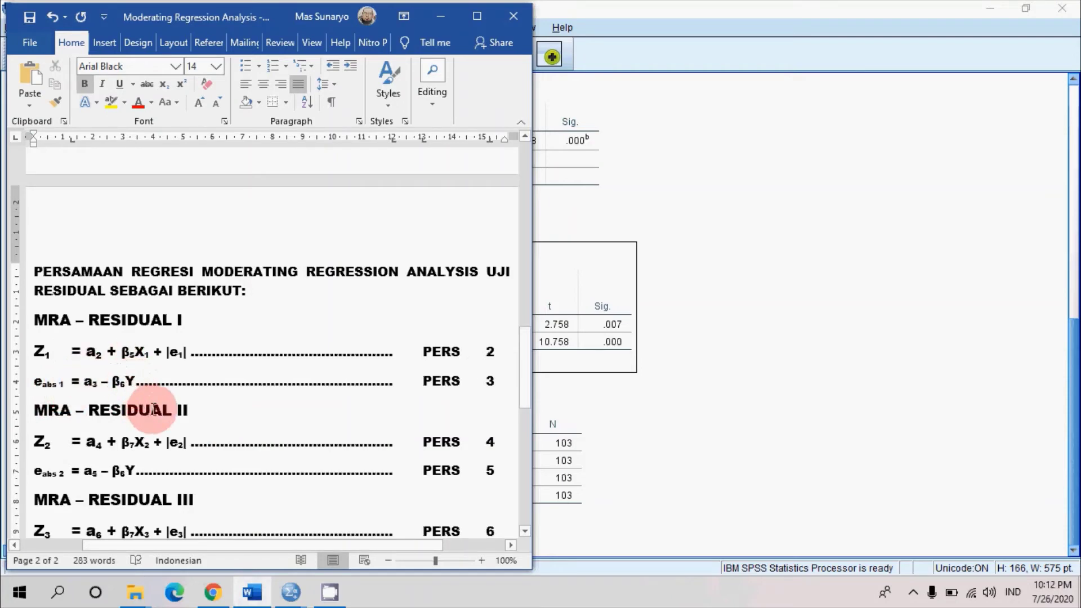
Step: In the SPSS dataset, start computing a new variable with ABS_RES1 as the target variable name
mouse_move(290, 592)
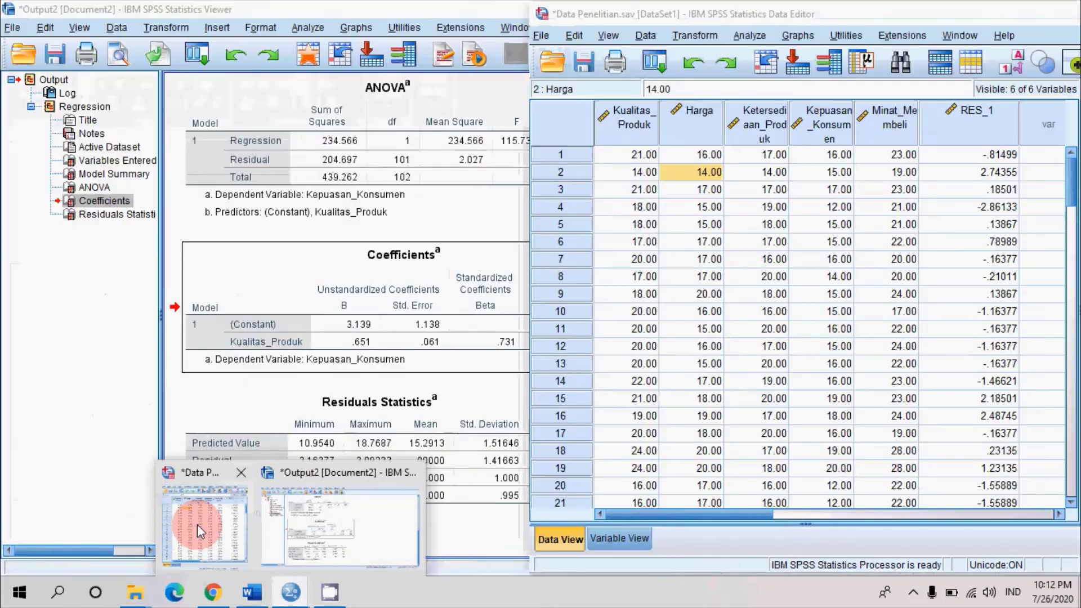
click(197, 524)
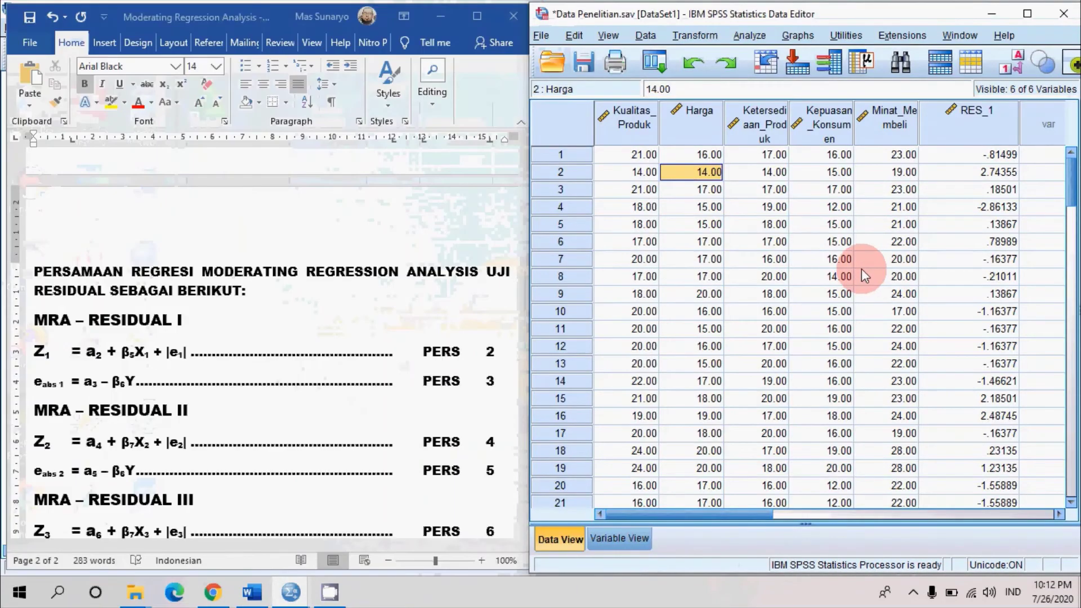
click(745, 37)
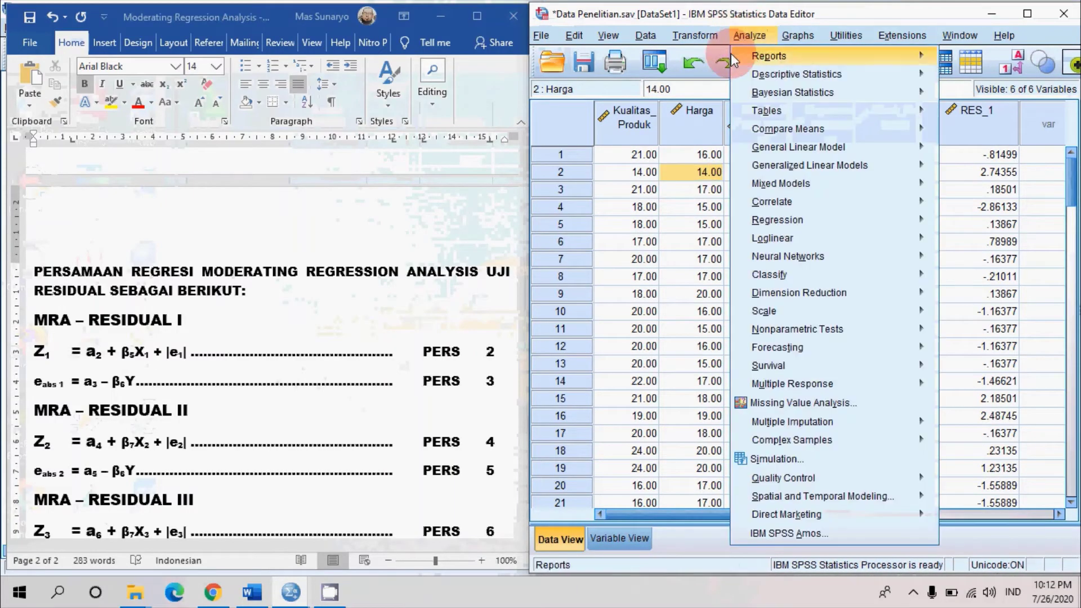
mouse_move(734, 70)
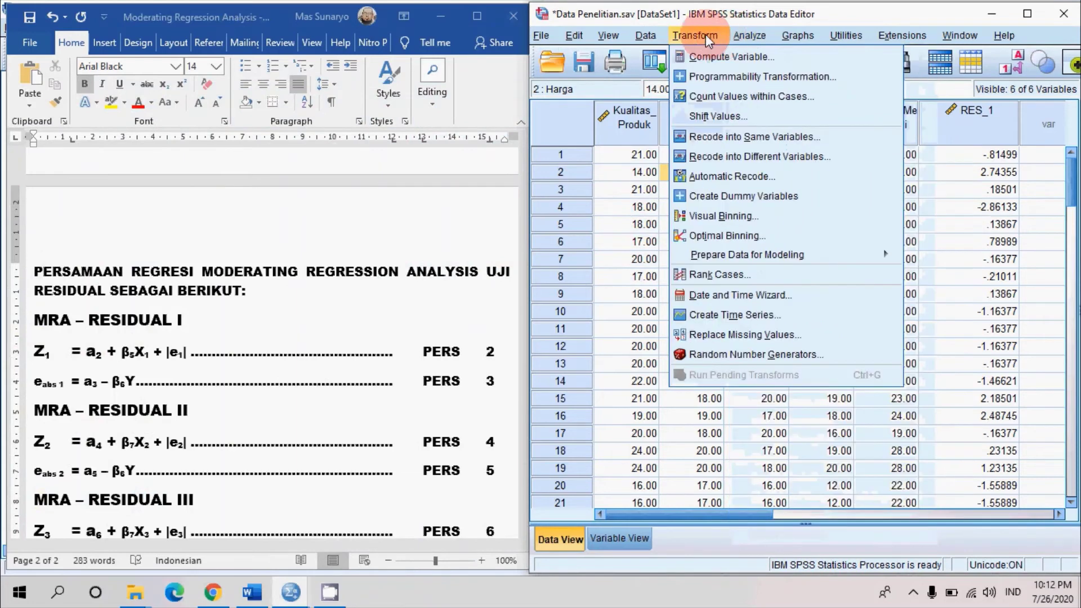
click(699, 36)
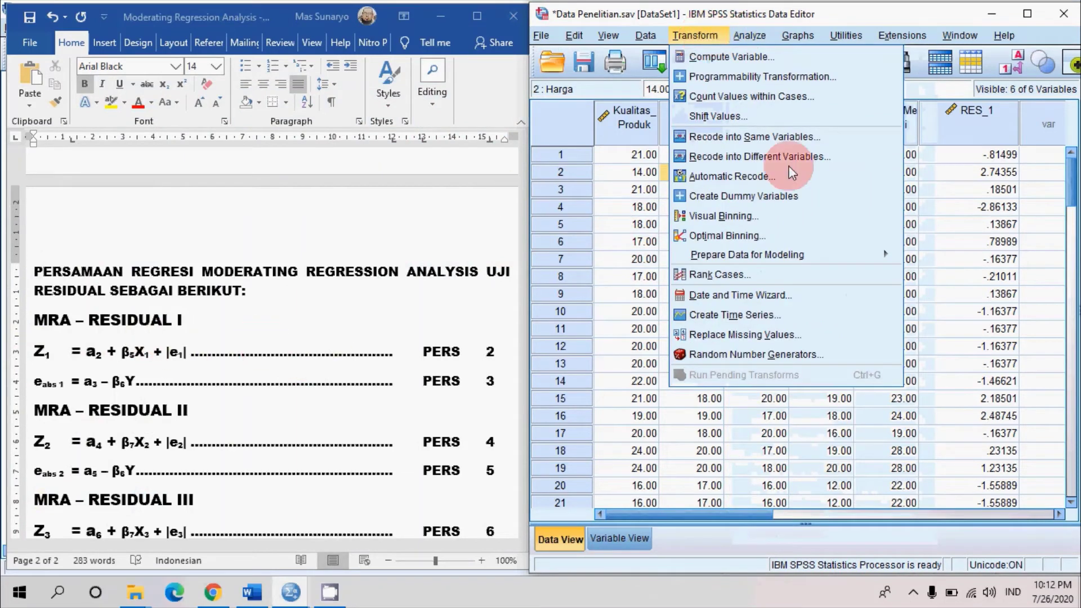
click(708, 58)
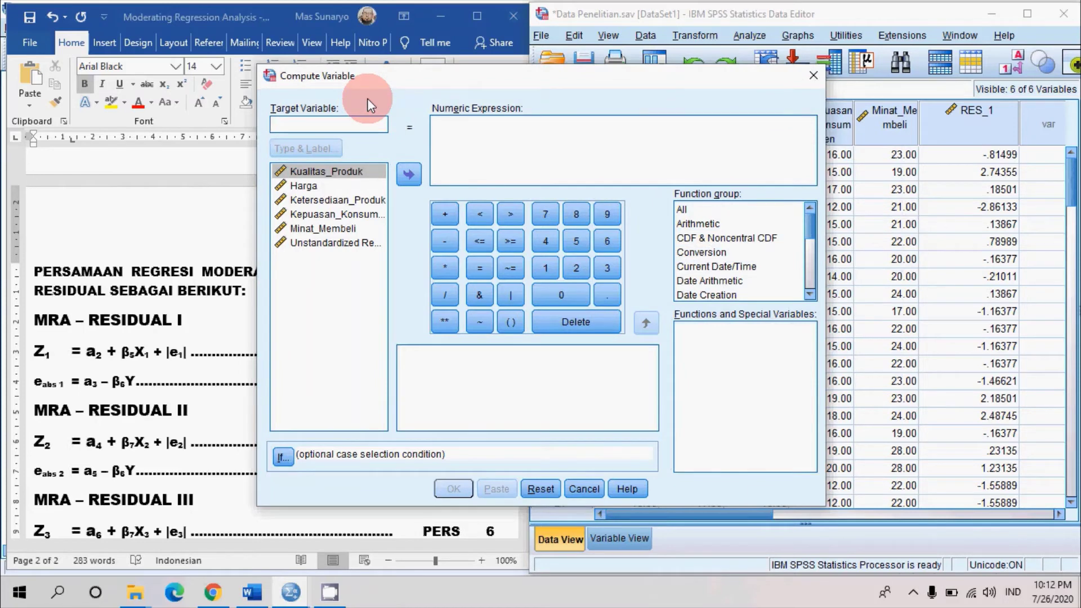
key(Caps_Lock)
text(ABS)
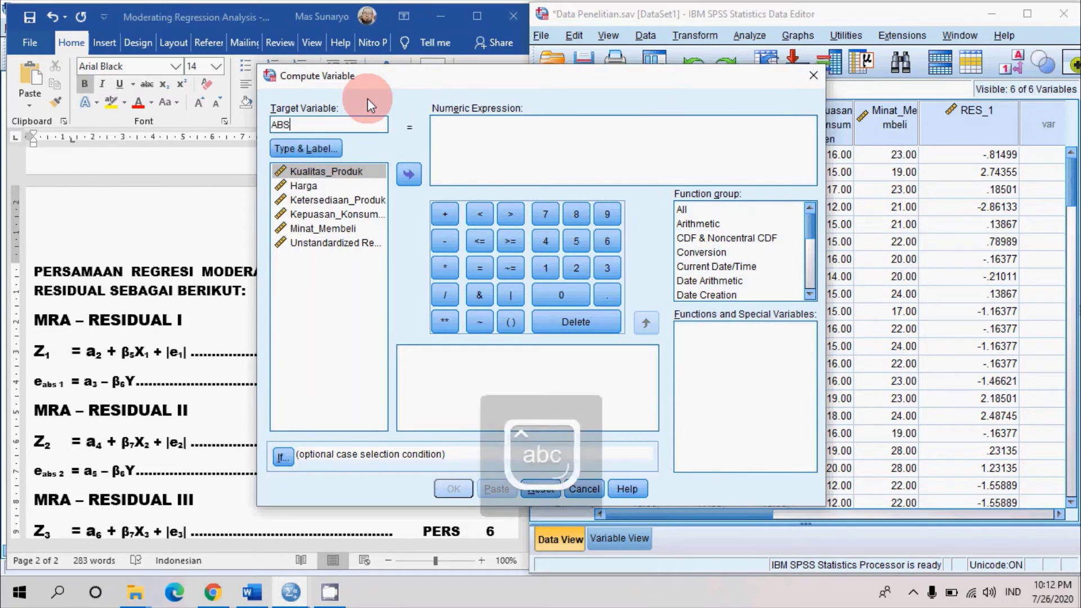
text(_)
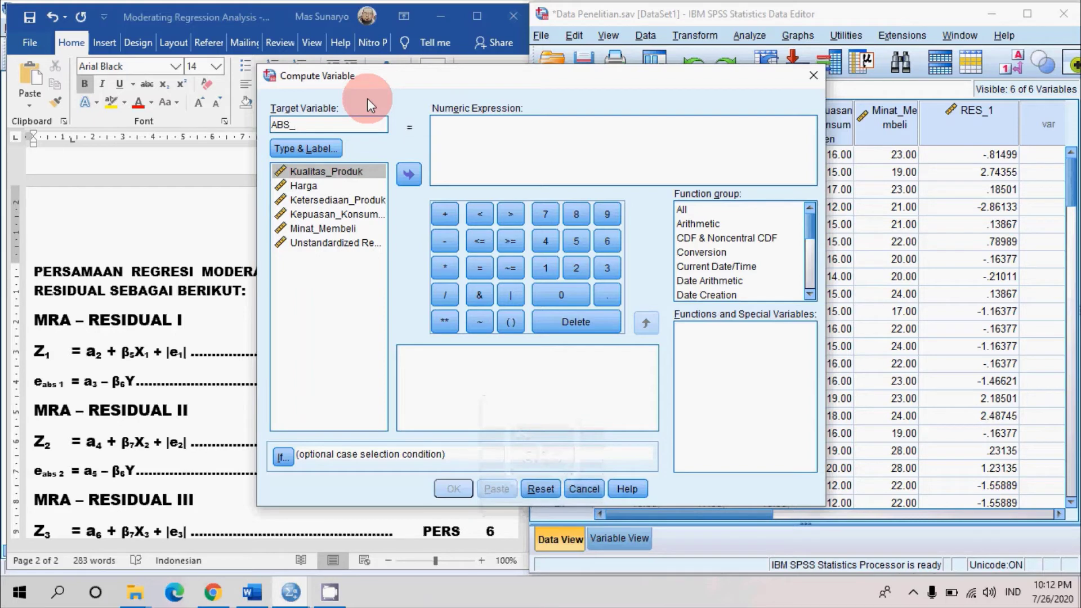
text(RES1)
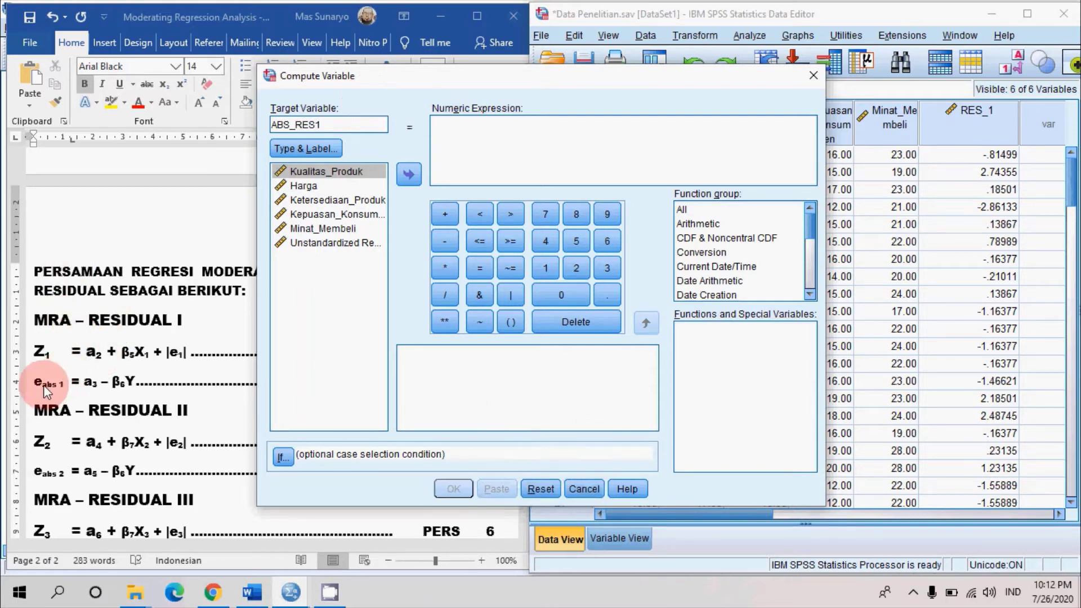
Step: Set the numeric expression to ABS(RES_1) using the Abs function and the unstandardized residual variable, and run the computation
click(514, 138)
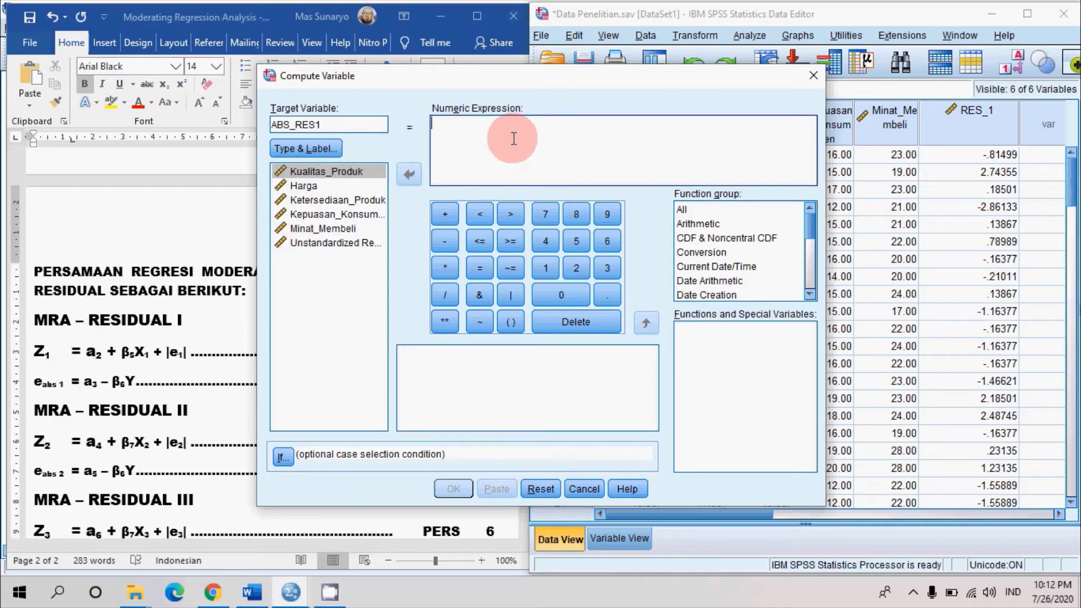
click(680, 210)
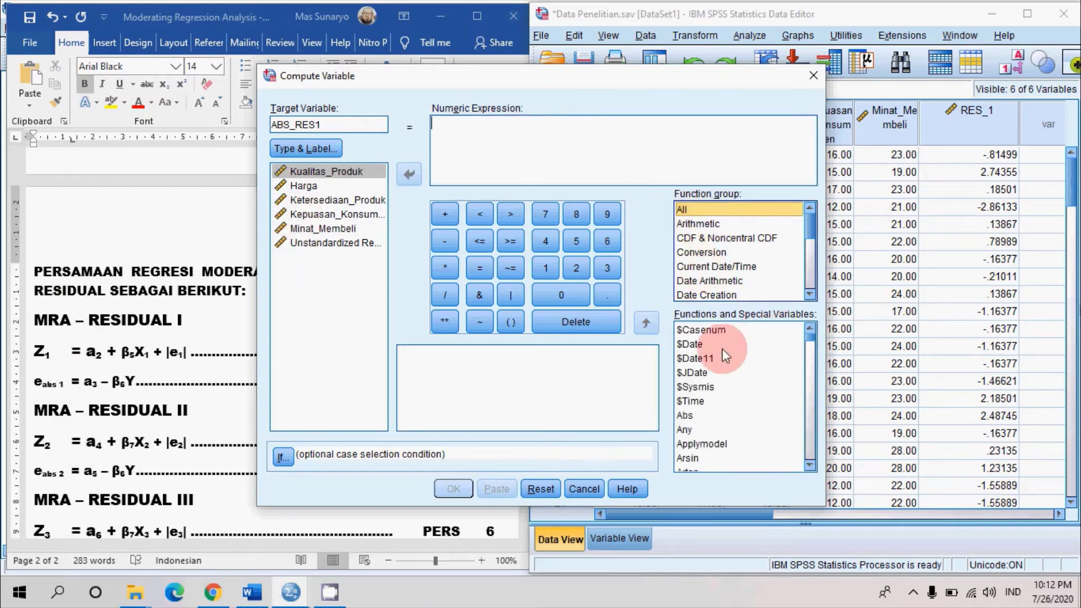
click(692, 416)
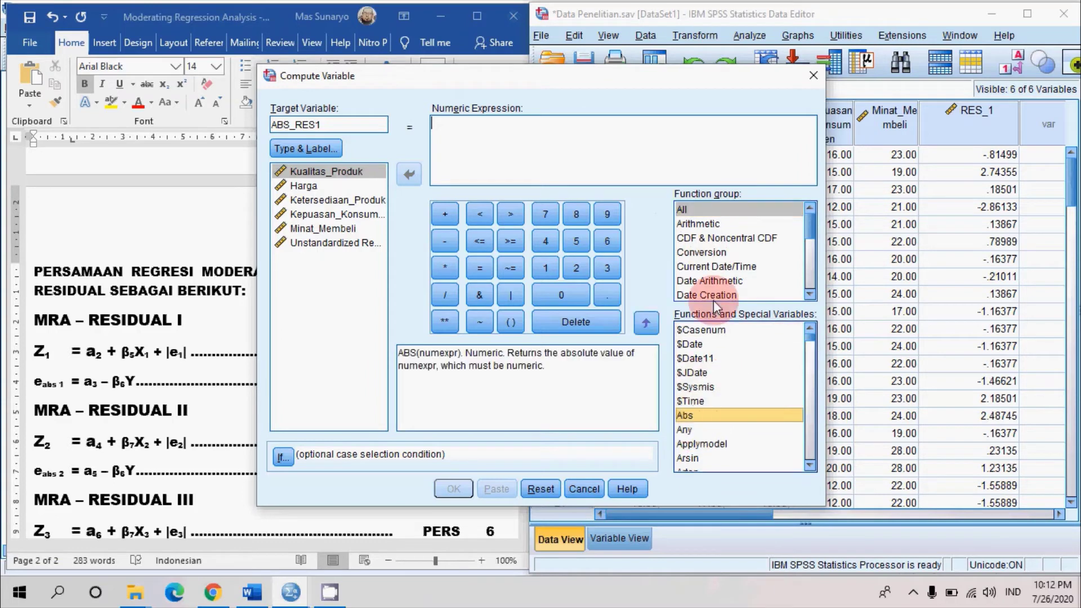
click(693, 210)
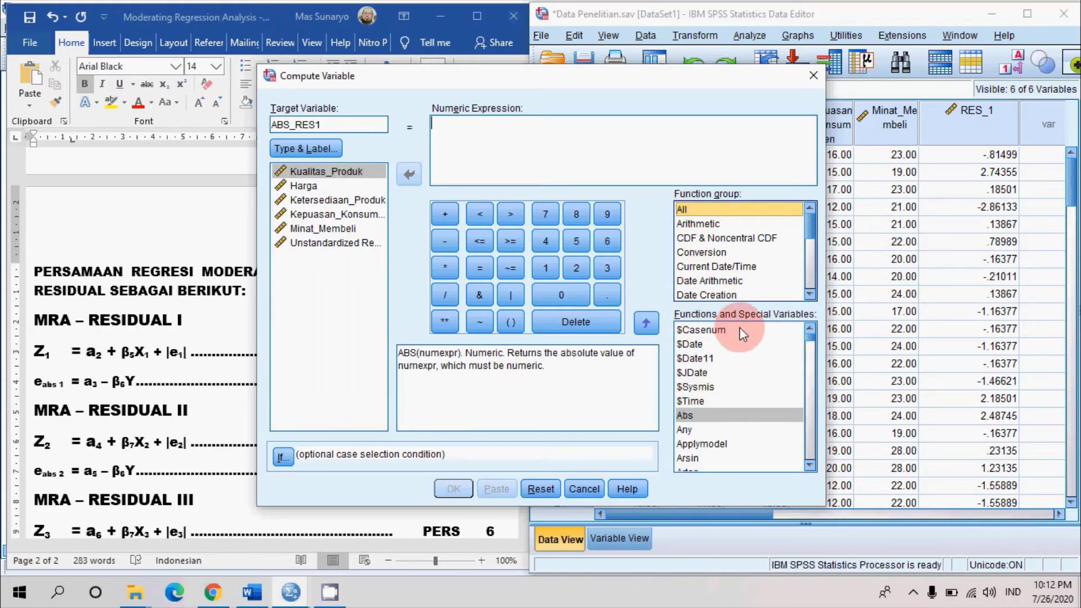
click(695, 416)
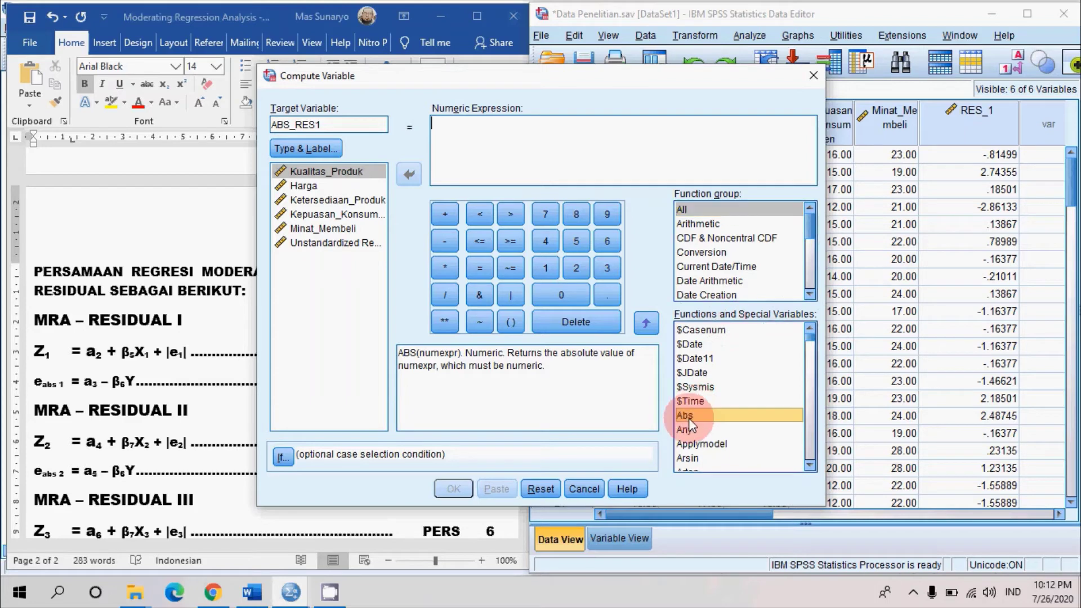
click(655, 328)
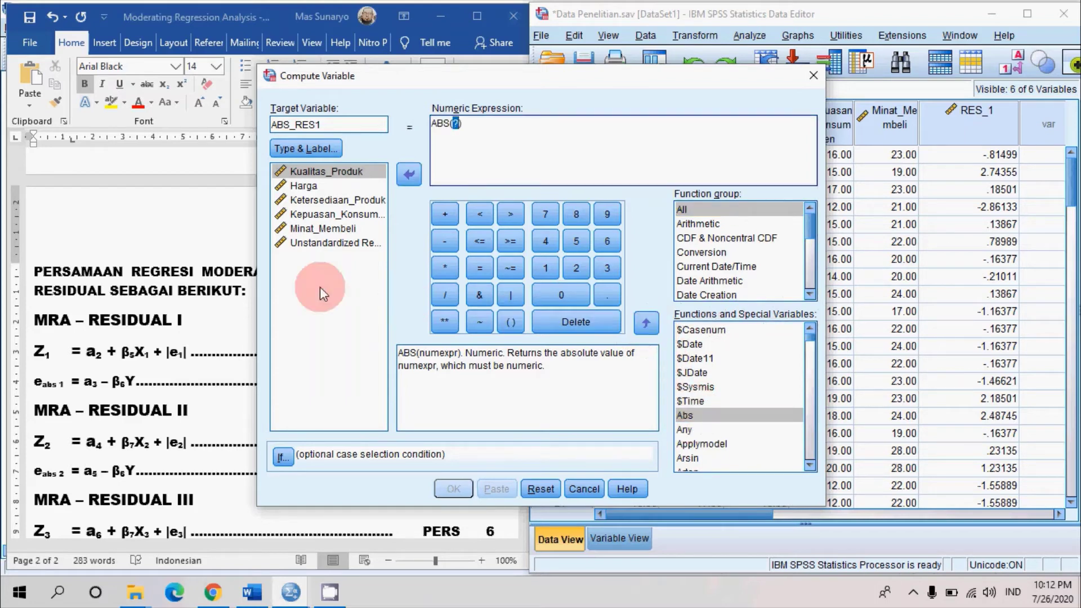
click(319, 244)
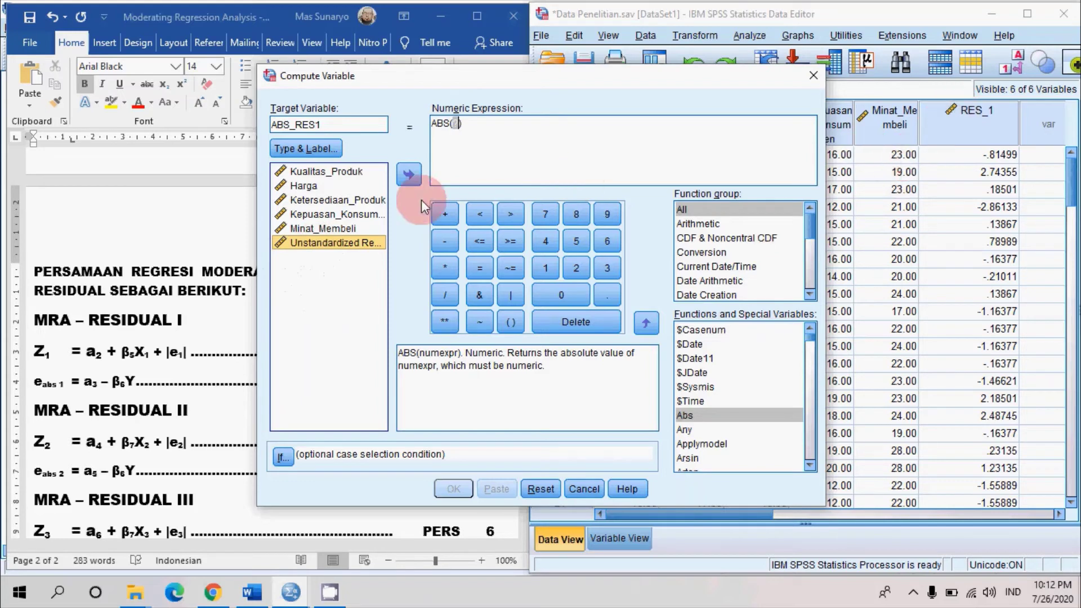
click(411, 175)
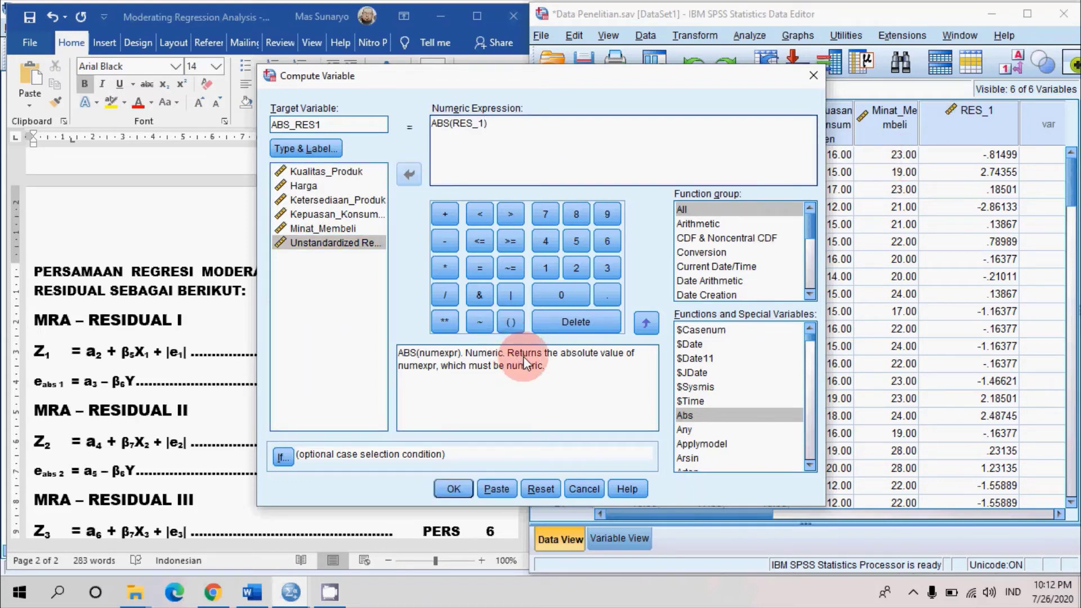
click(468, 154)
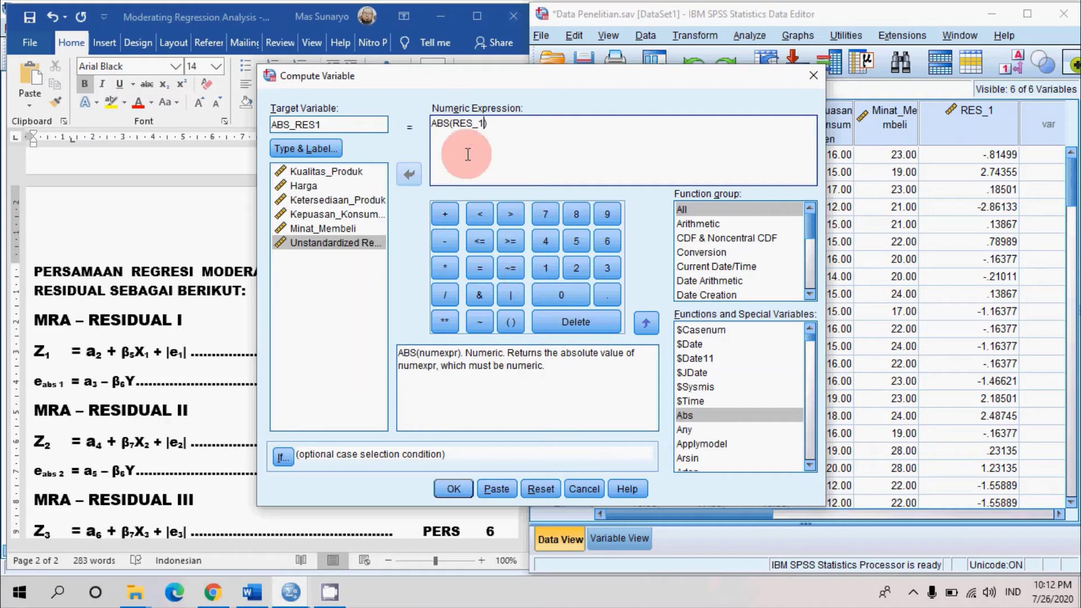
click(454, 489)
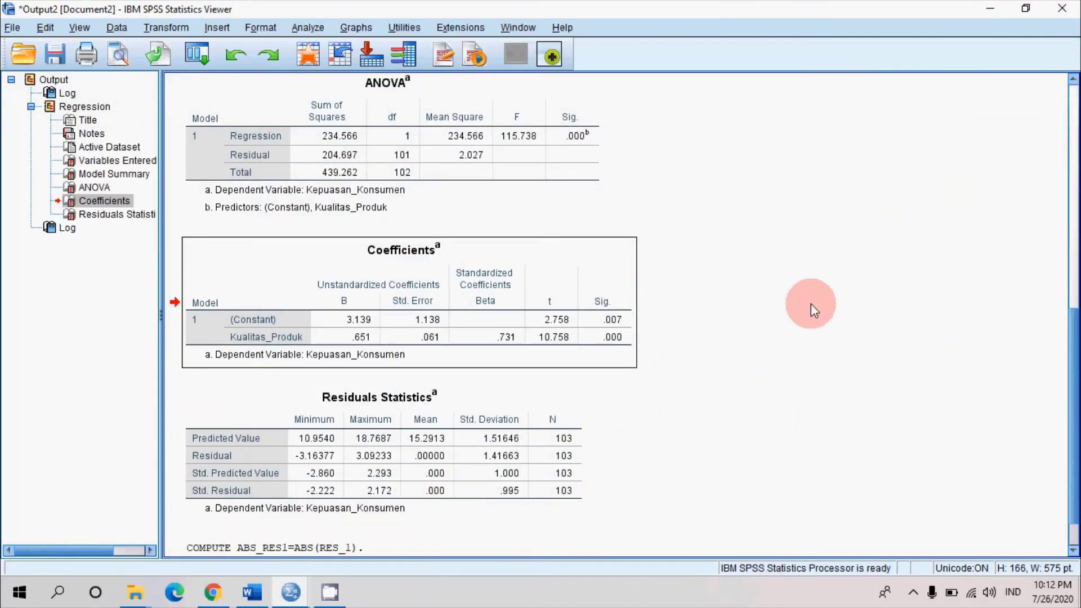
Step: Inspect the ABS_RES1 column beside RES_1 in the dataset and compare it with equation PERS 3 in Word
click(624, 319)
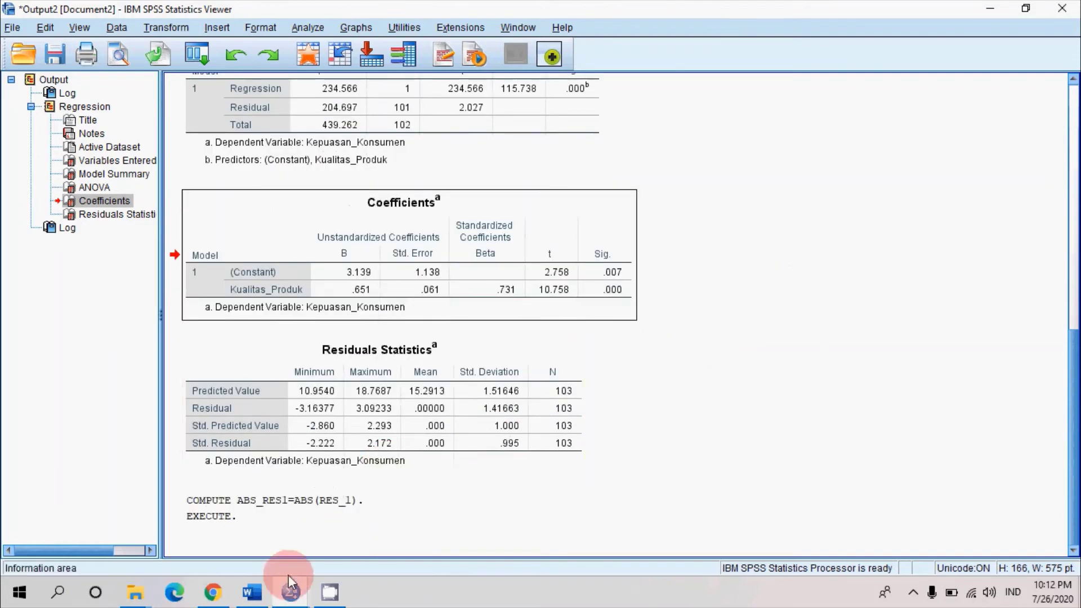
mouse_move(291, 591)
click(194, 535)
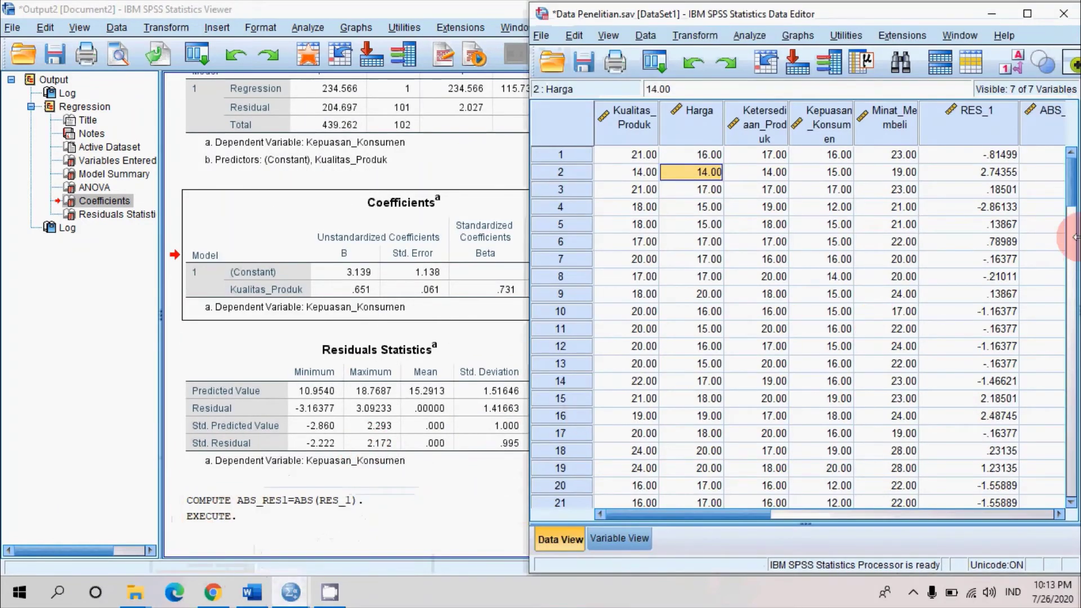
click(787, 516)
click(787, 516)
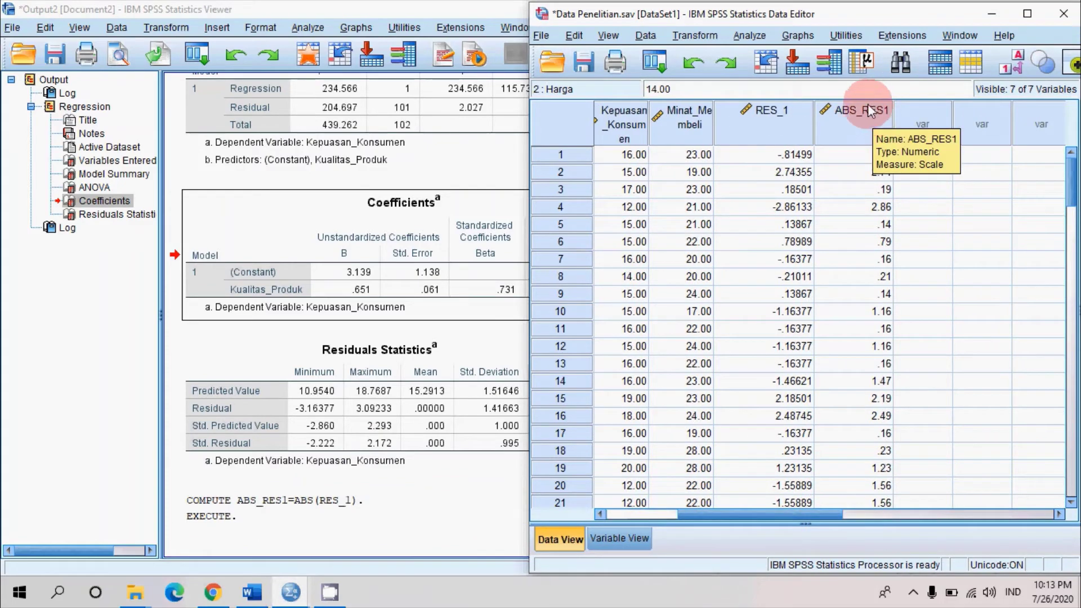
click(252, 592)
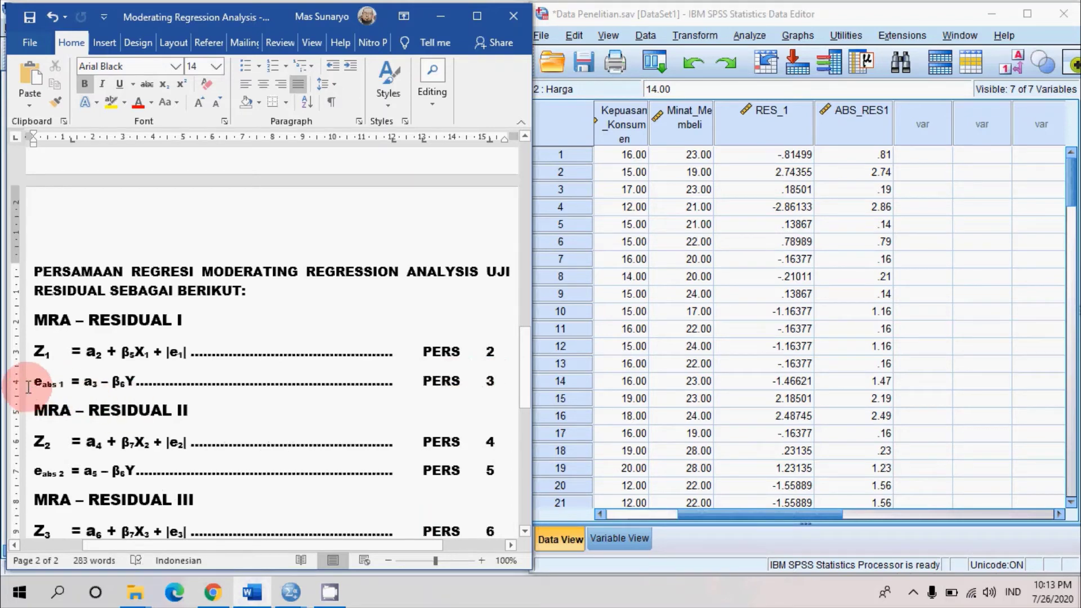
Step: Reopen the linear regression setup in SPSS and remove Kepuasan_Konsumen as dependent and Kualitas_Produk as independent variable
click(737, 36)
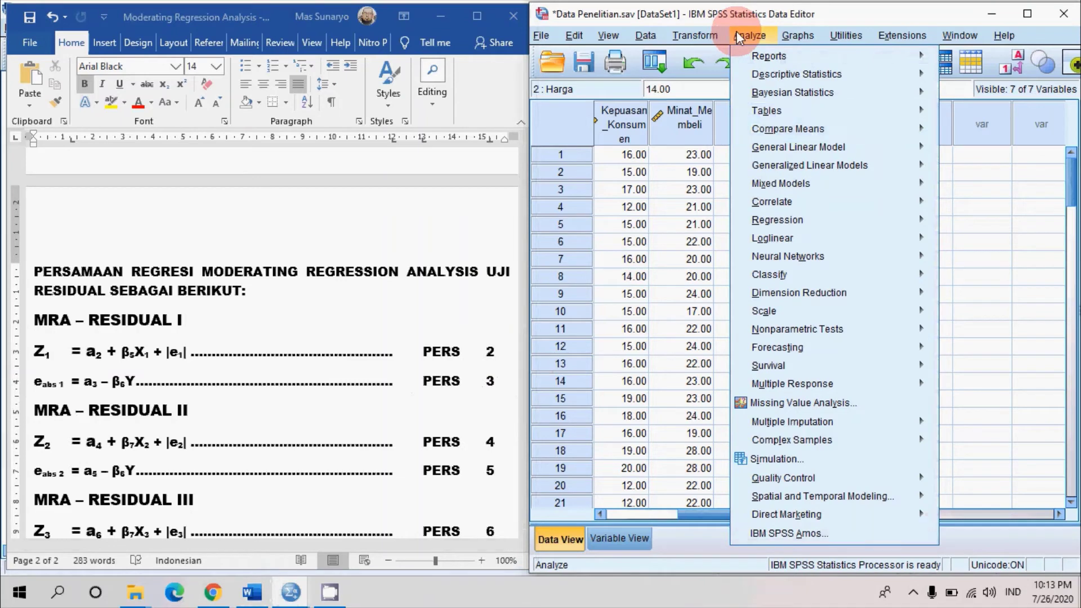
mouse_move(928, 222)
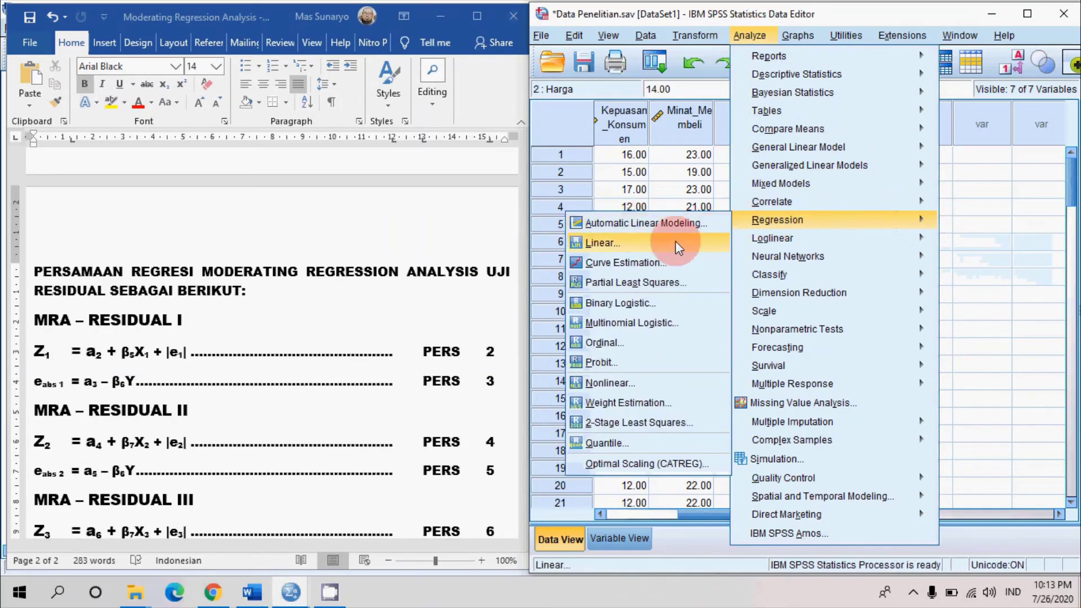
click(661, 244)
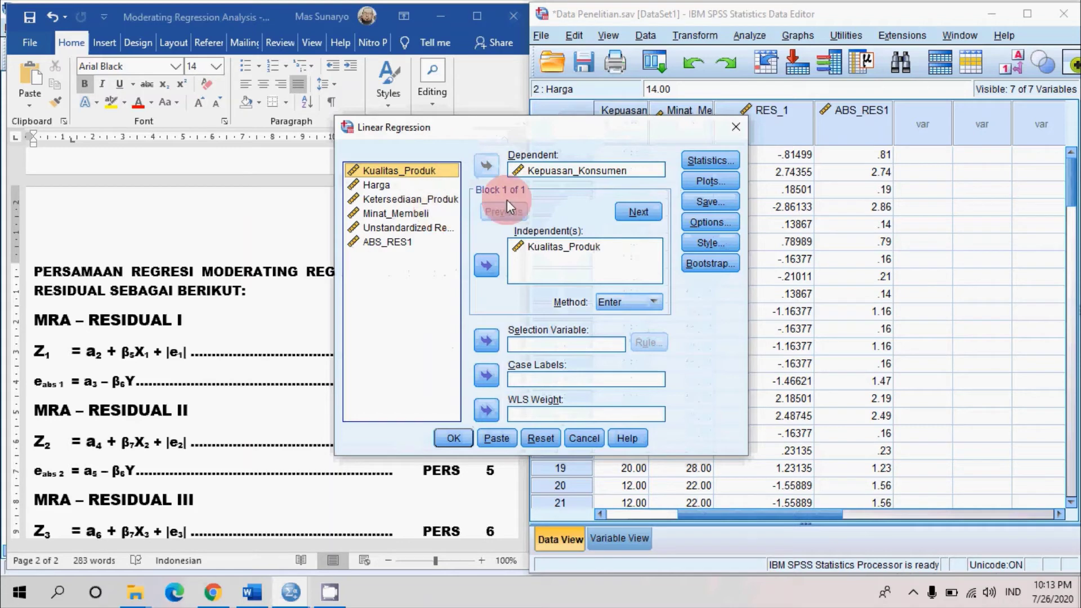
click(545, 171)
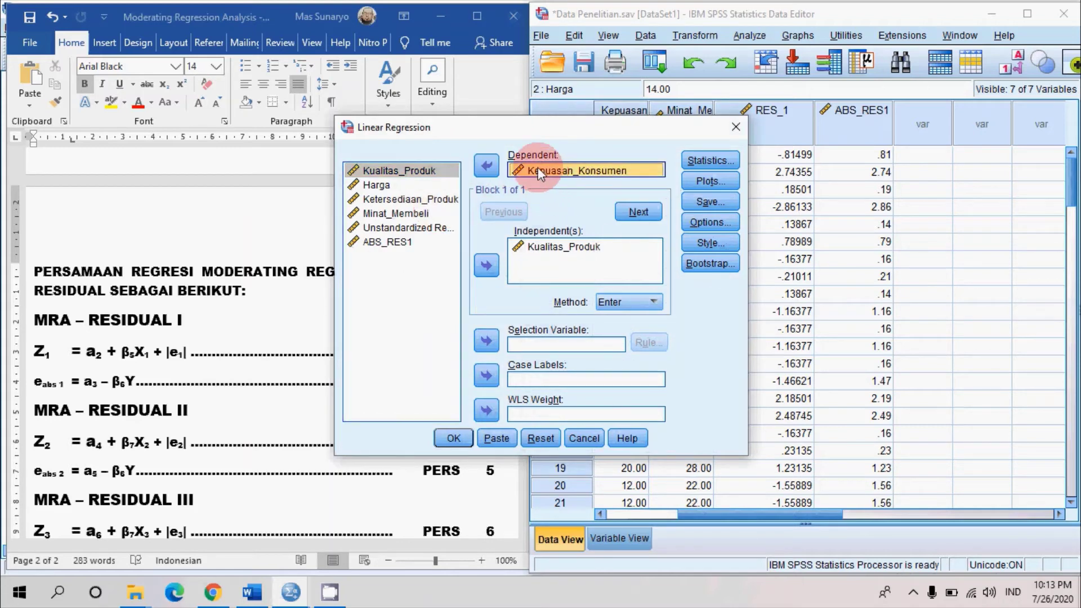
click(487, 166)
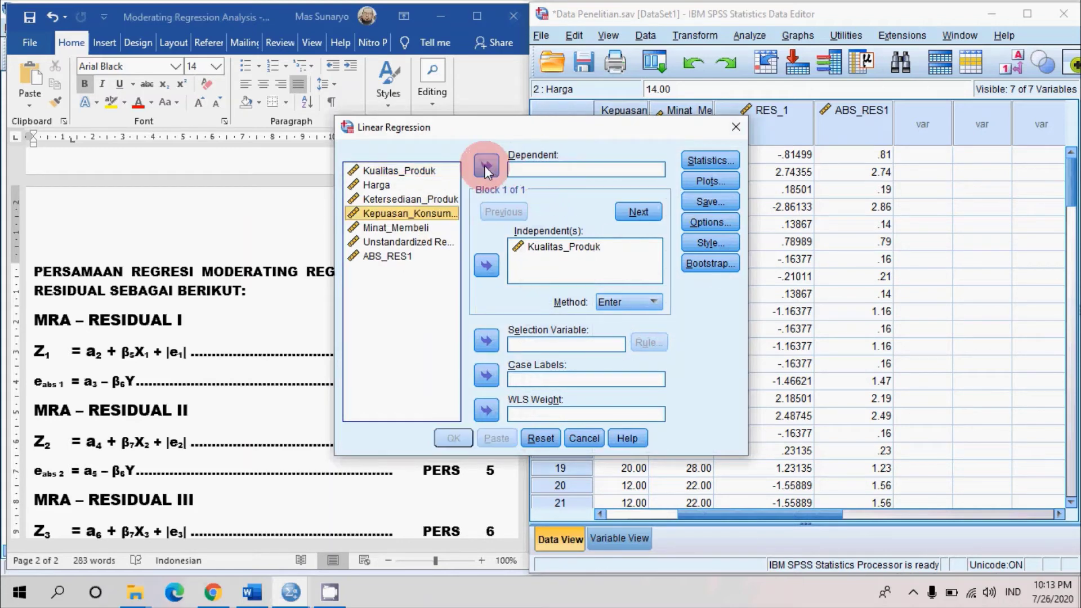
click(541, 256)
click(487, 265)
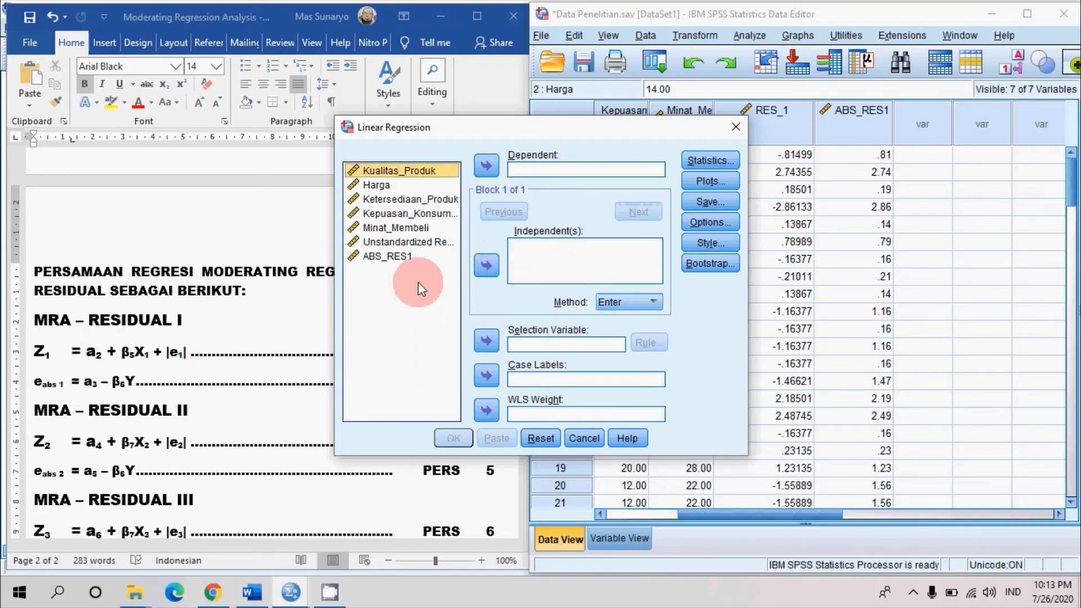
Step: Assign ABS_RES1 as the dependent variable and Minat_Membeli as the independent variable in the linear regression setup
click(392, 258)
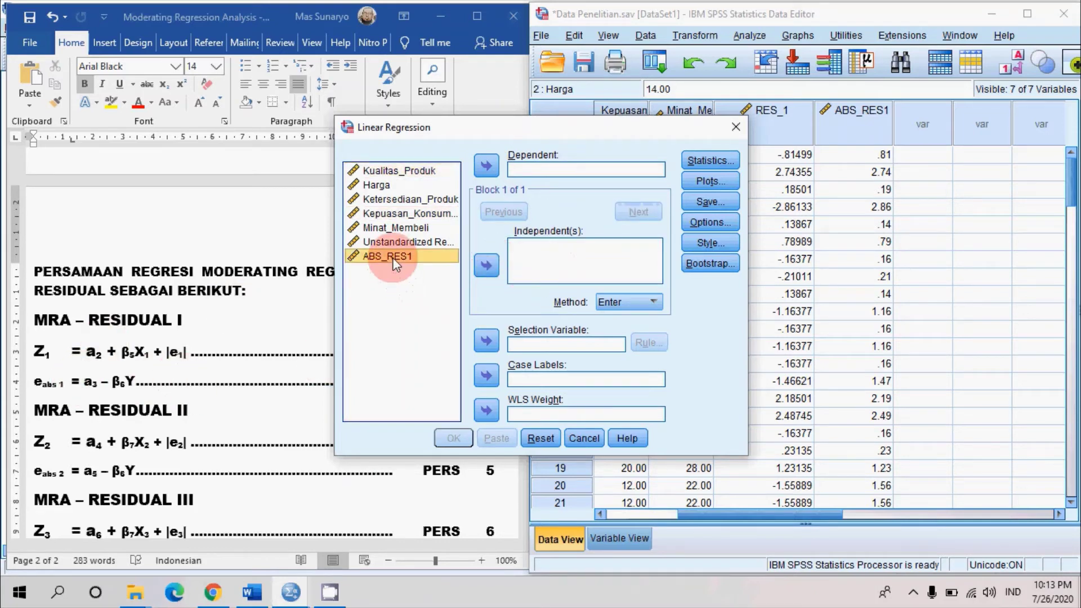
click(487, 166)
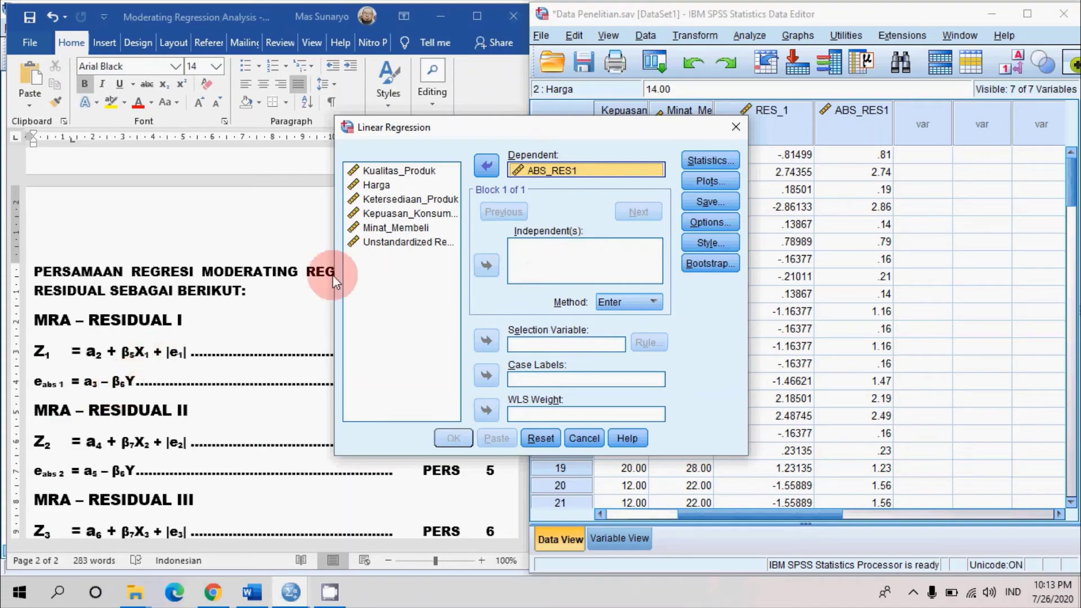
click(416, 228)
click(486, 265)
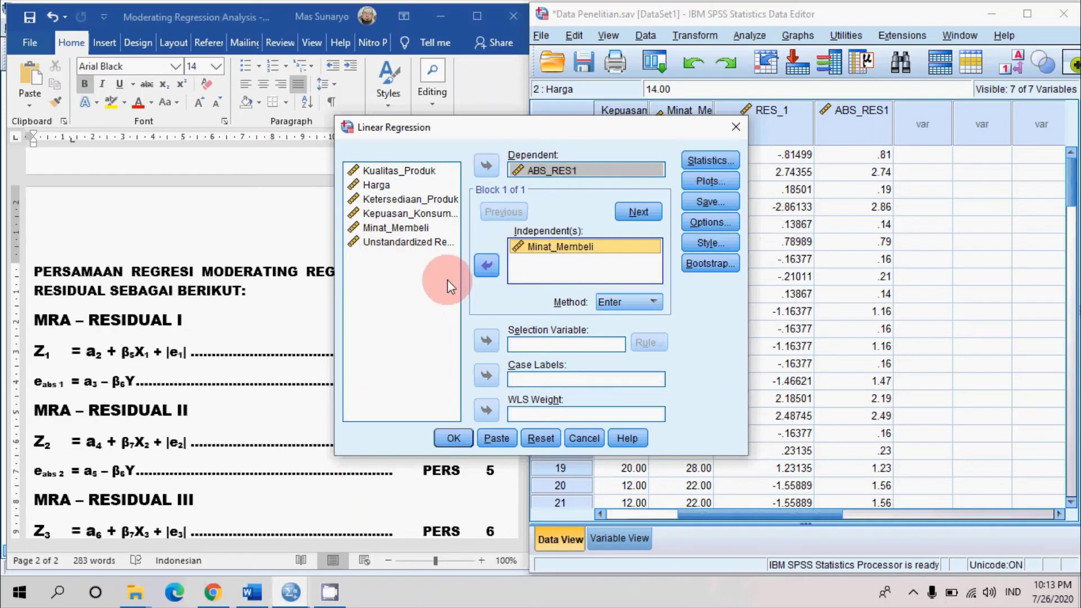
Step: Turn off saving of unstandardized residuals, run the regression, and select its Coefficients table in the output
click(710, 202)
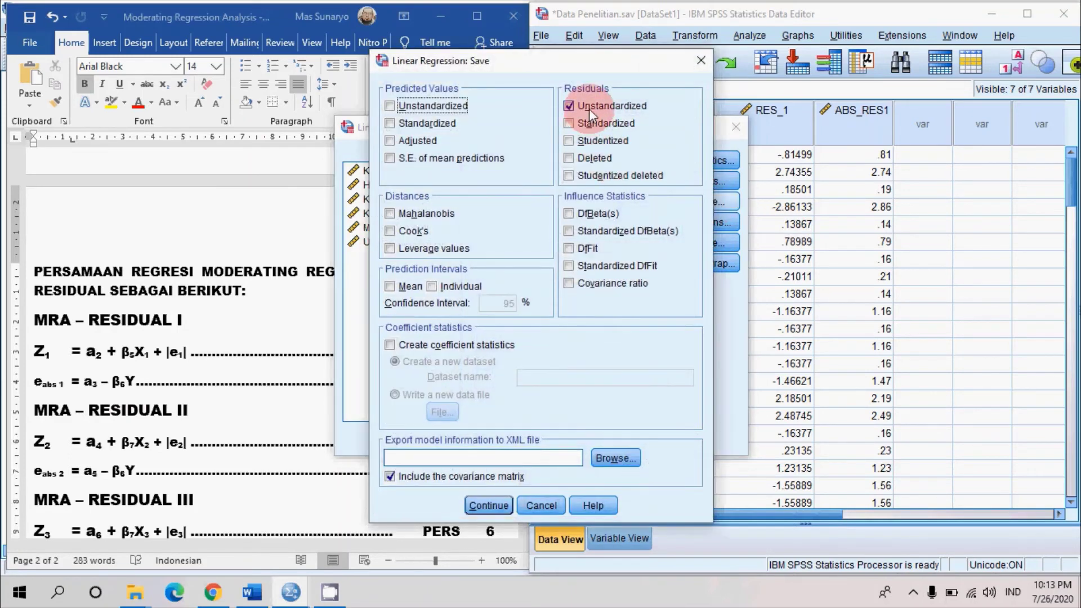
click(587, 106)
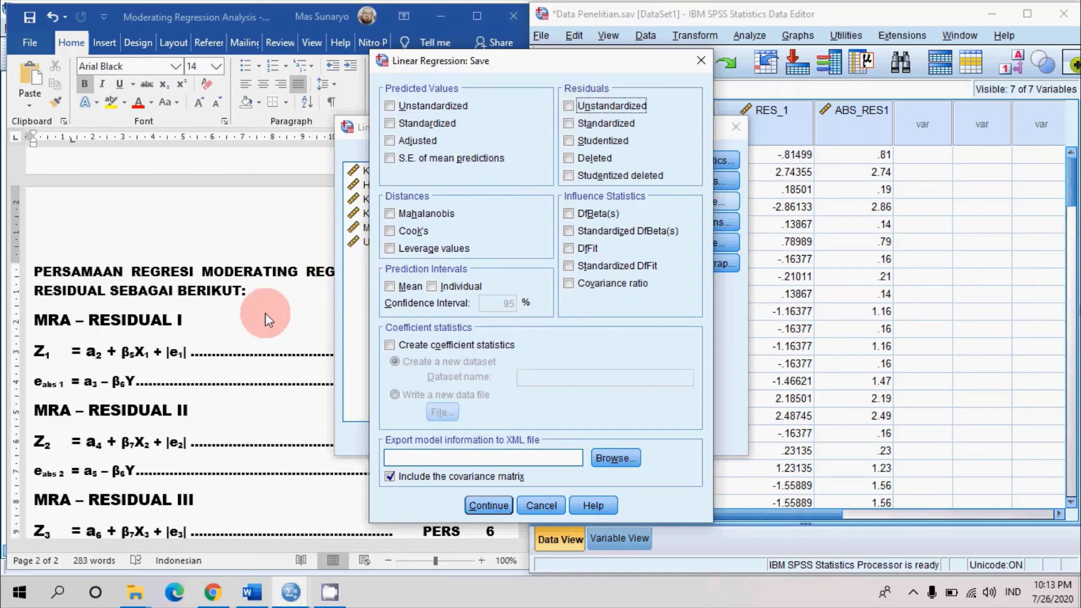
click(488, 505)
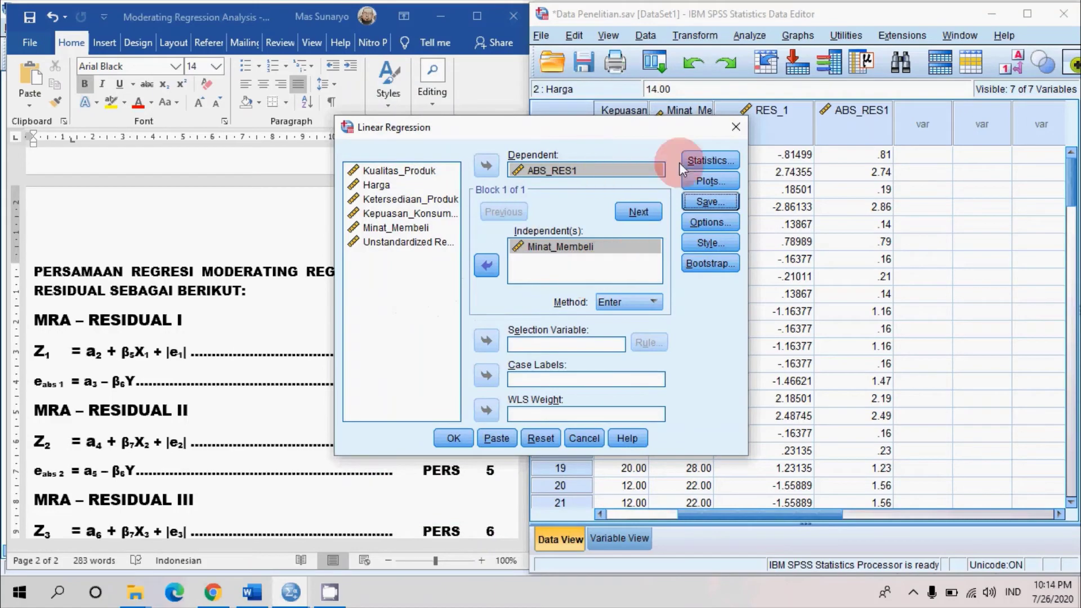
click(452, 437)
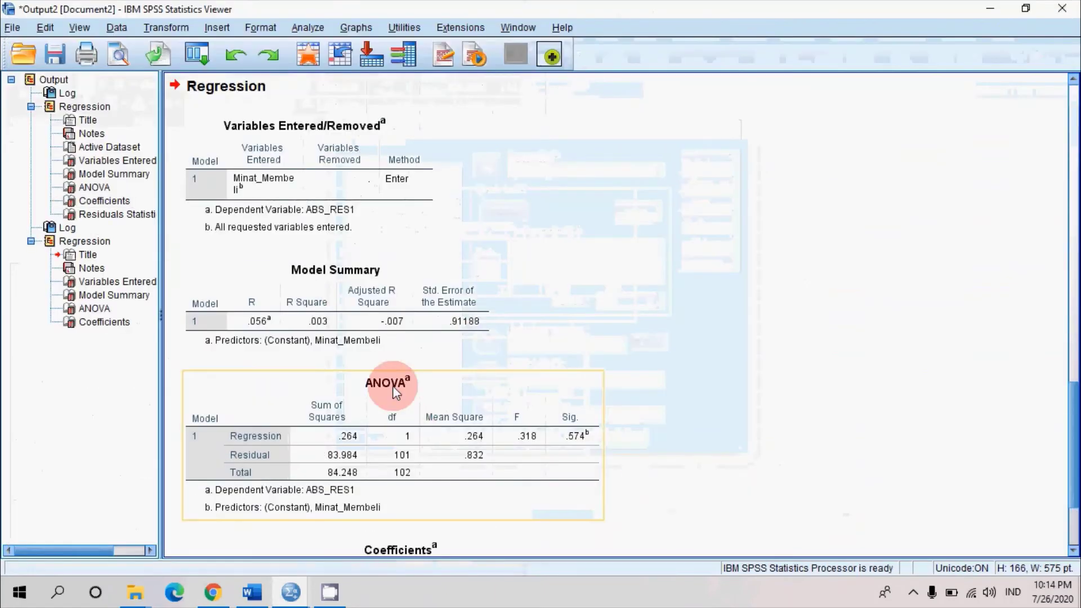
scroll(719, 302, down, 3)
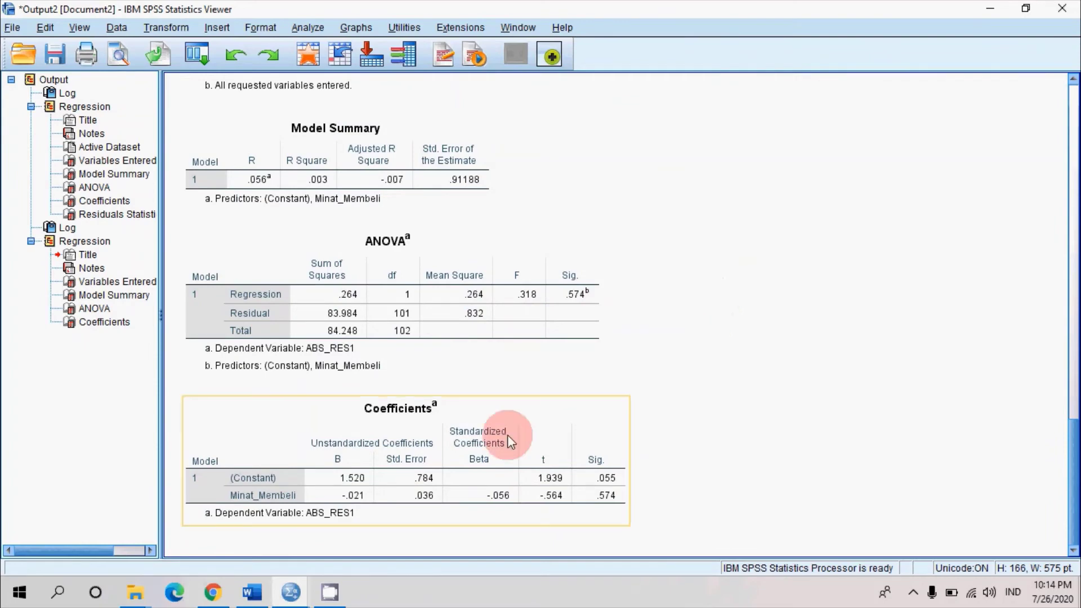
click(483, 444)
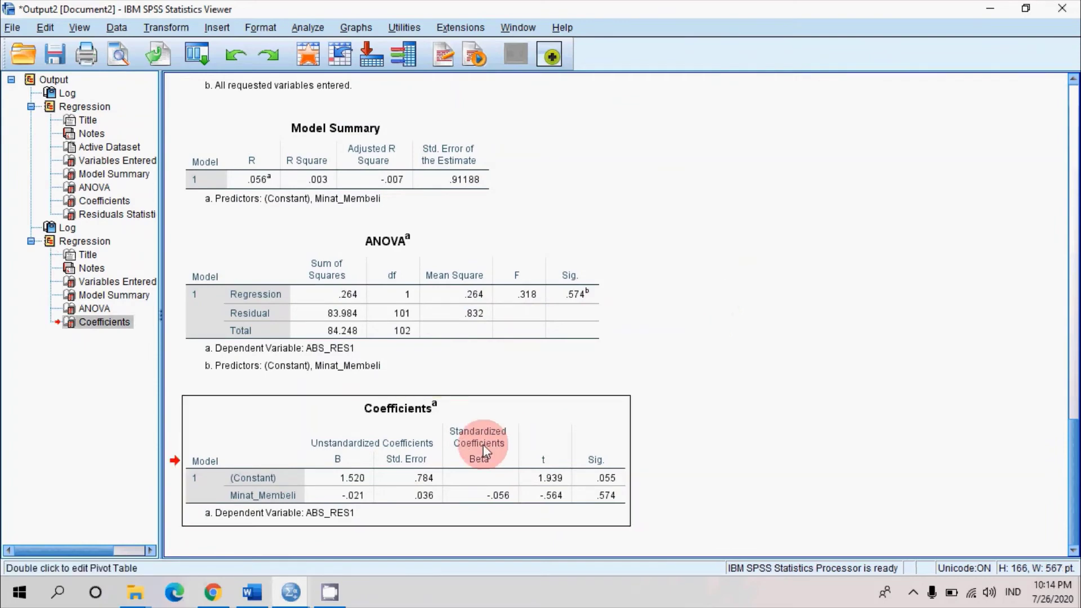
Step: Bring back the Word notes and the SPSS dataset, and show the dataset from its first variable, Kualitas_Produk
click(251, 592)
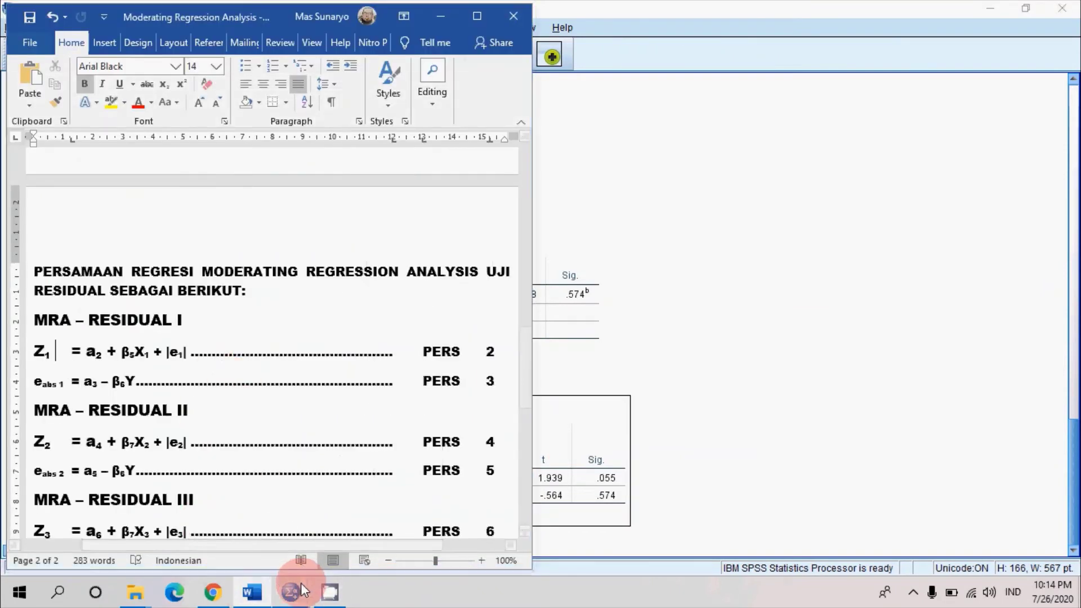
mouse_move(290, 592)
click(233, 547)
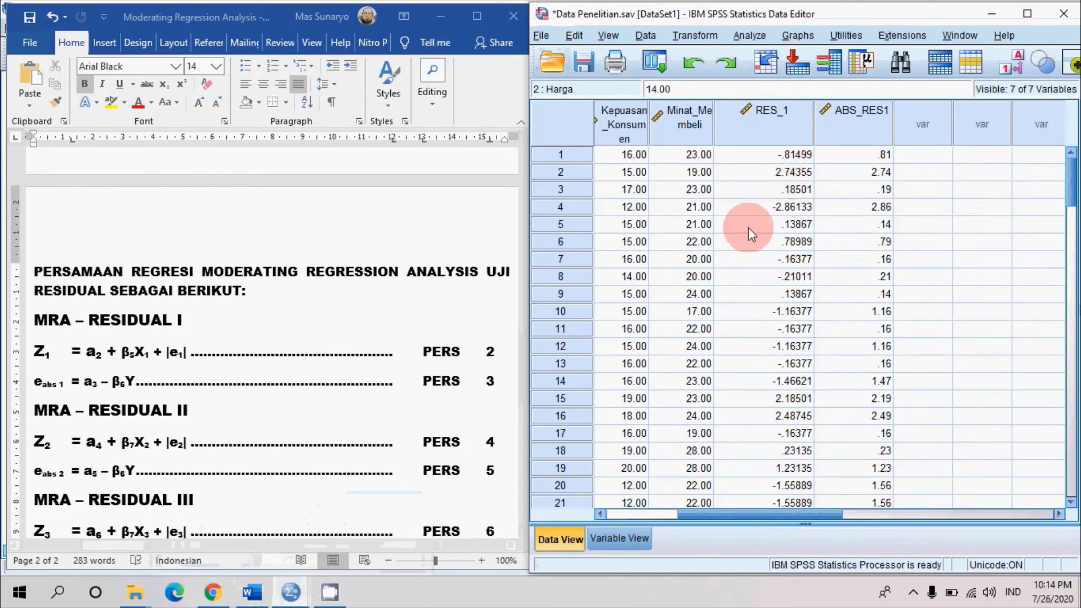
drag(724, 512, 707, 489)
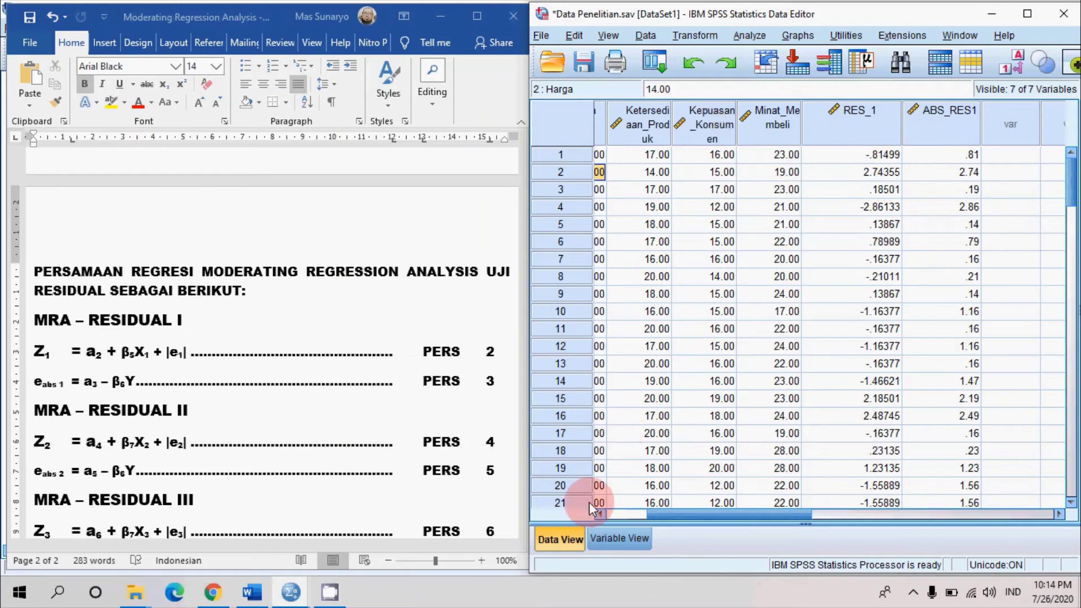
drag(691, 514, 613, 517)
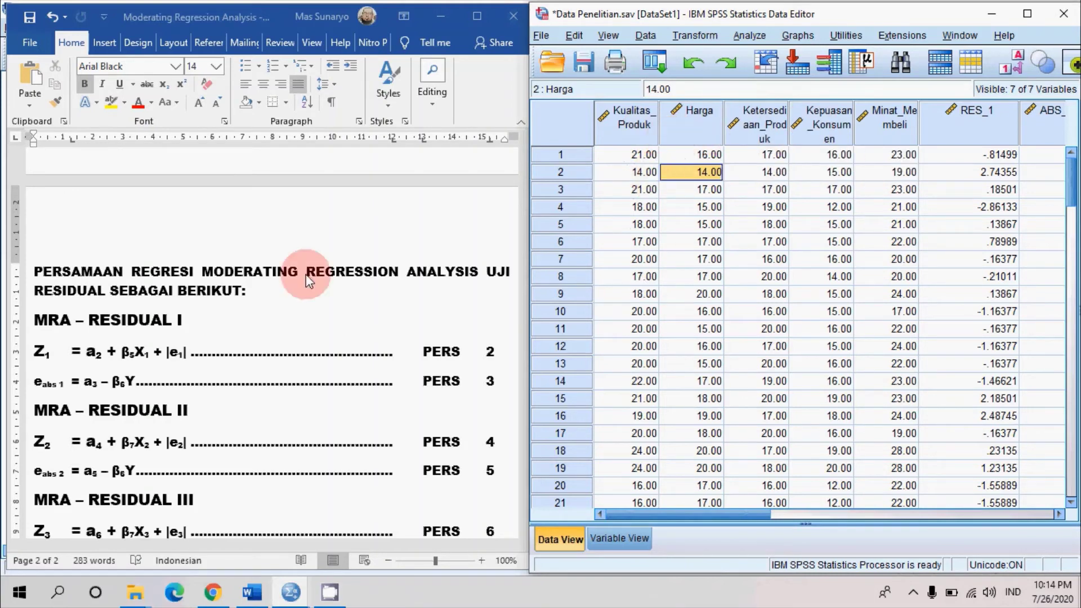
Step: Place the SPSS output viewer beside the Word notes, resized to full height without covering the equations
mouse_move(290, 592)
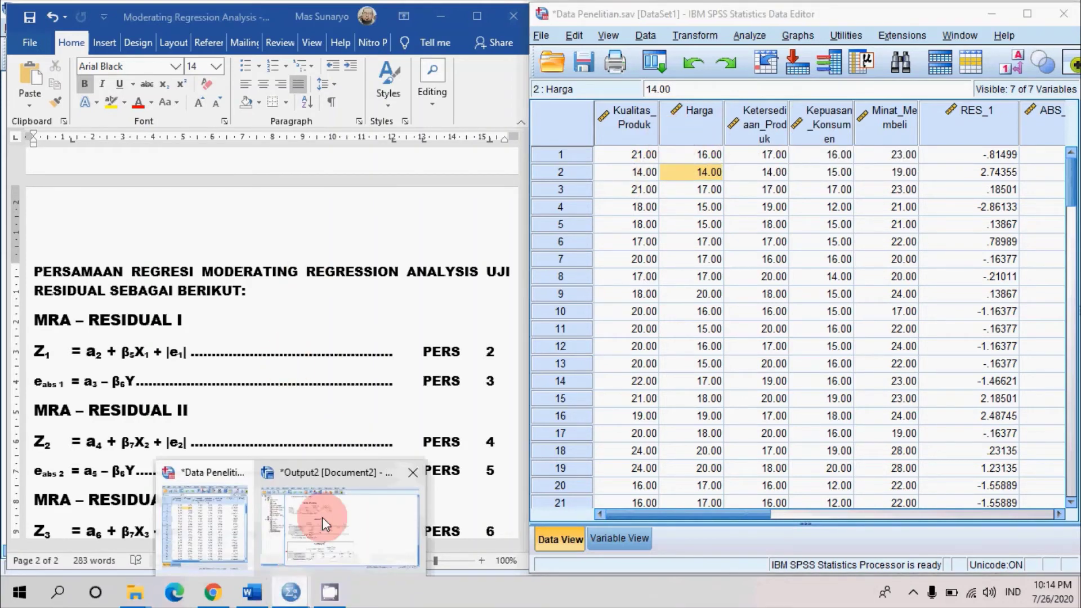
click(323, 515)
drag(603, 14, 723, 7)
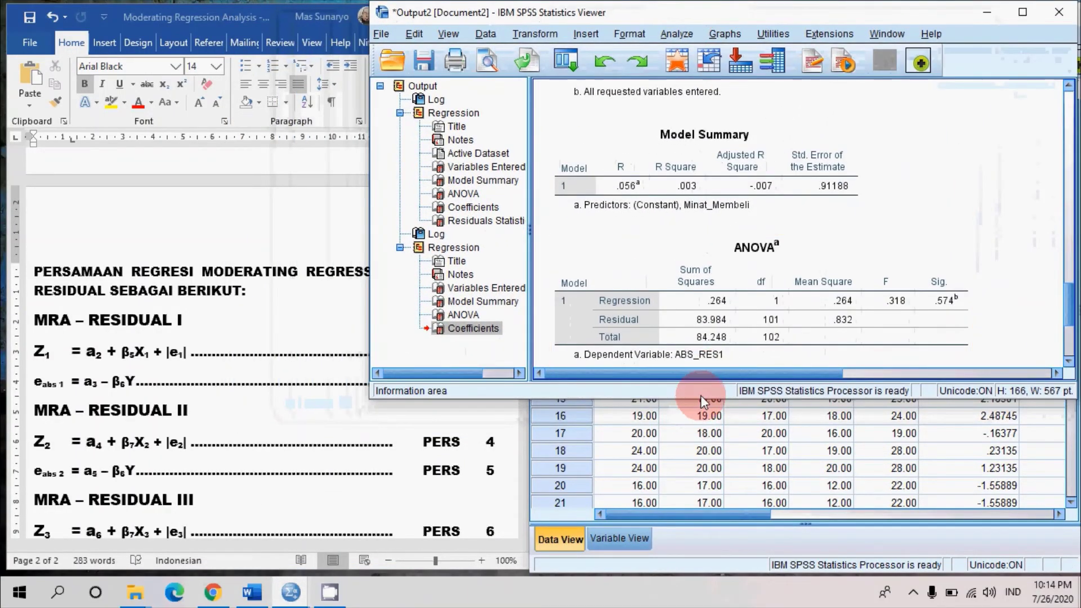
drag(700, 401, 693, 565)
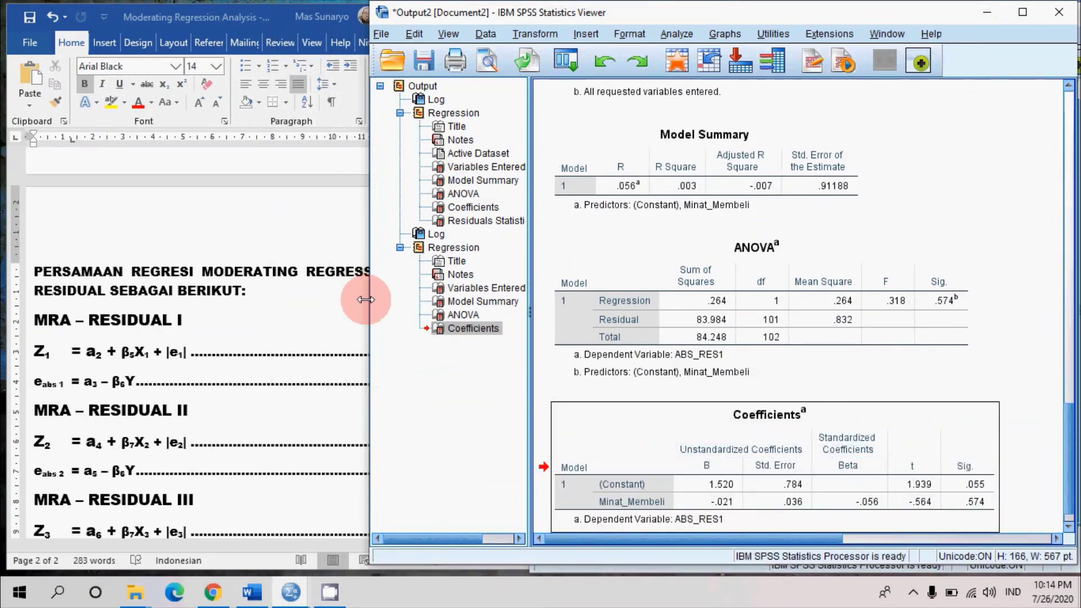
drag(366, 300, 519, 310)
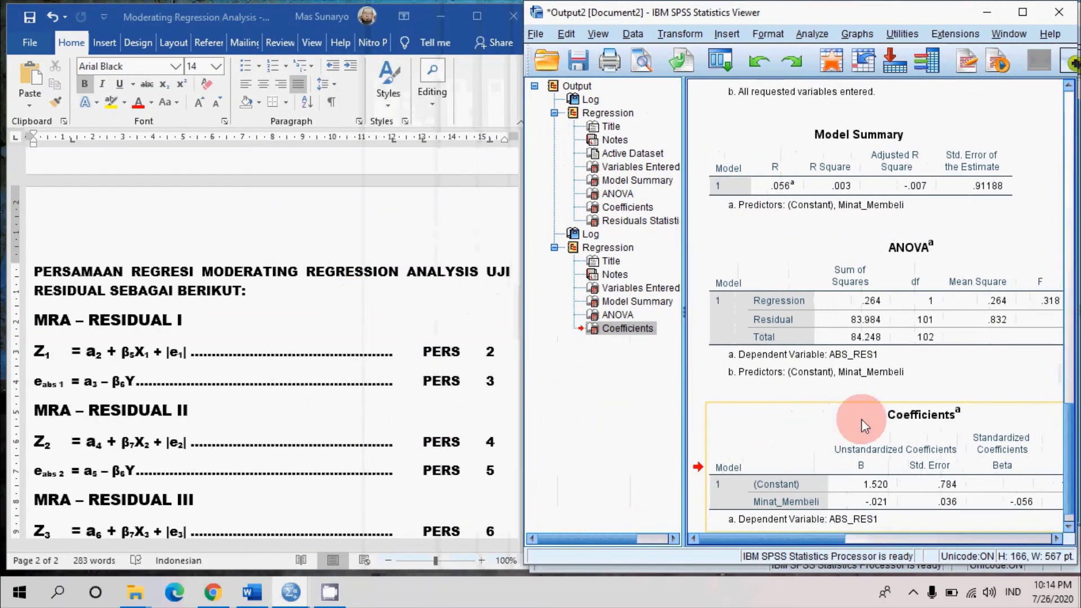
Step: Review the Coefficients table of the Kepuasan_Konsumen regression, and examine the ANOVA and Coefficients tables of the ABS_RES1 regression
click(879, 172)
scroll(903, 207, down, 1)
click(905, 231)
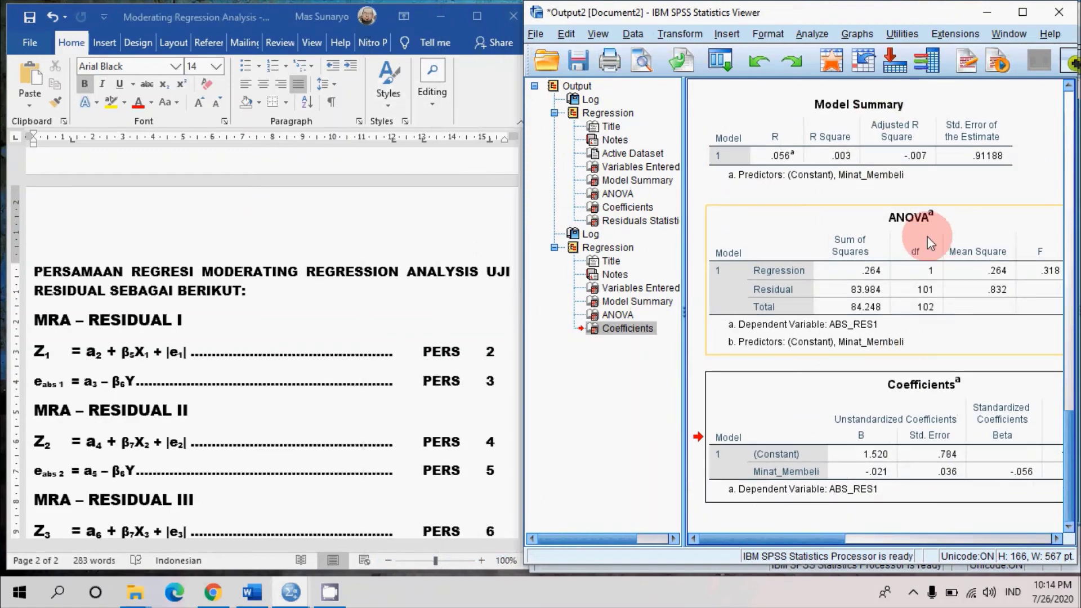
scroll(933, 249, up, 15)
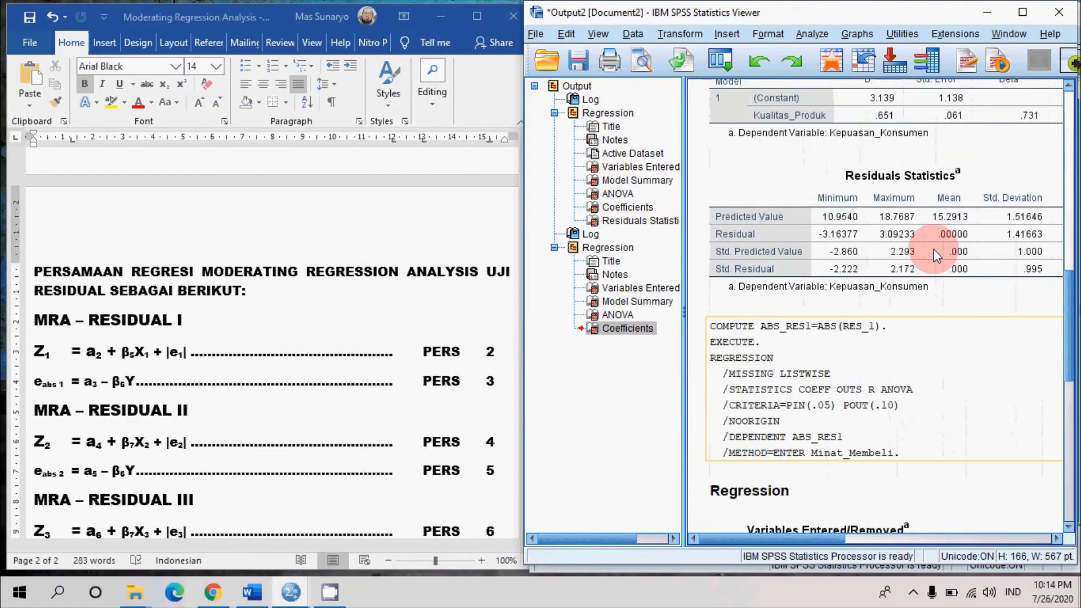
click(934, 246)
scroll(934, 245, down, 7)
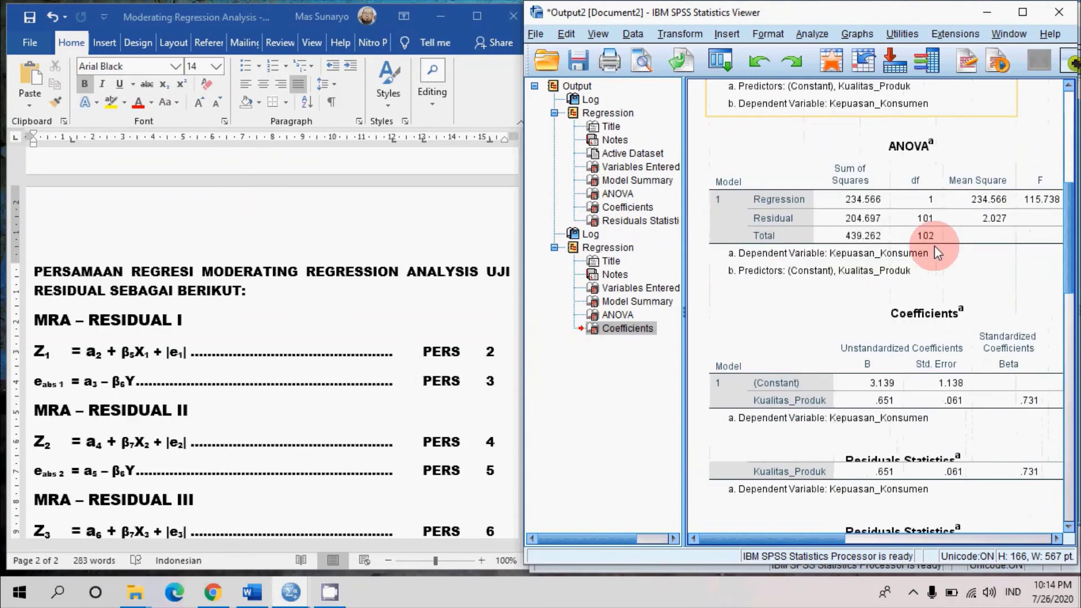
click(985, 362)
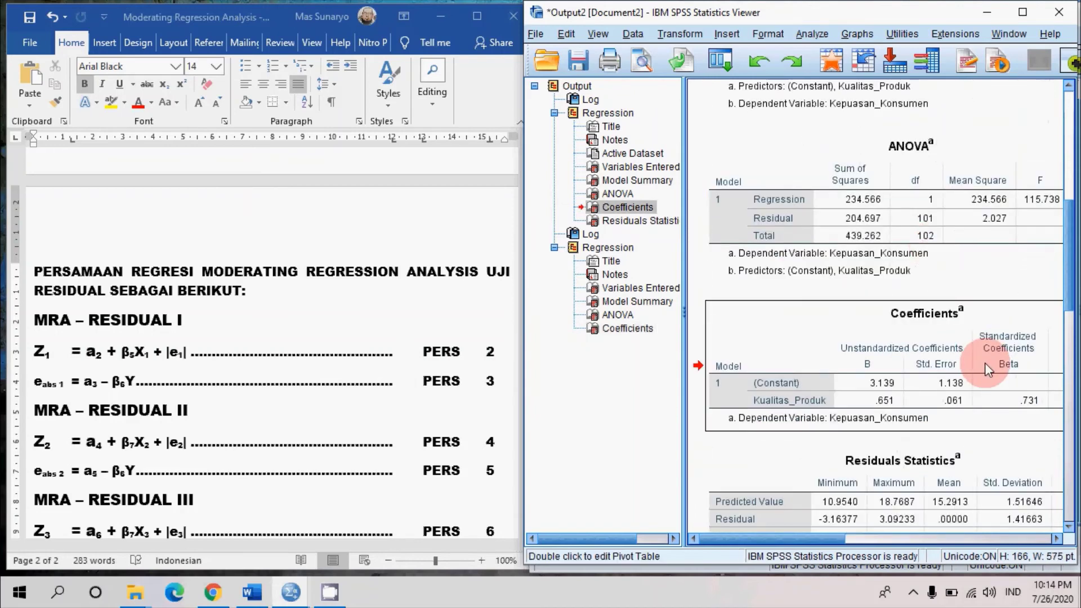
scroll(984, 363, down, 20)
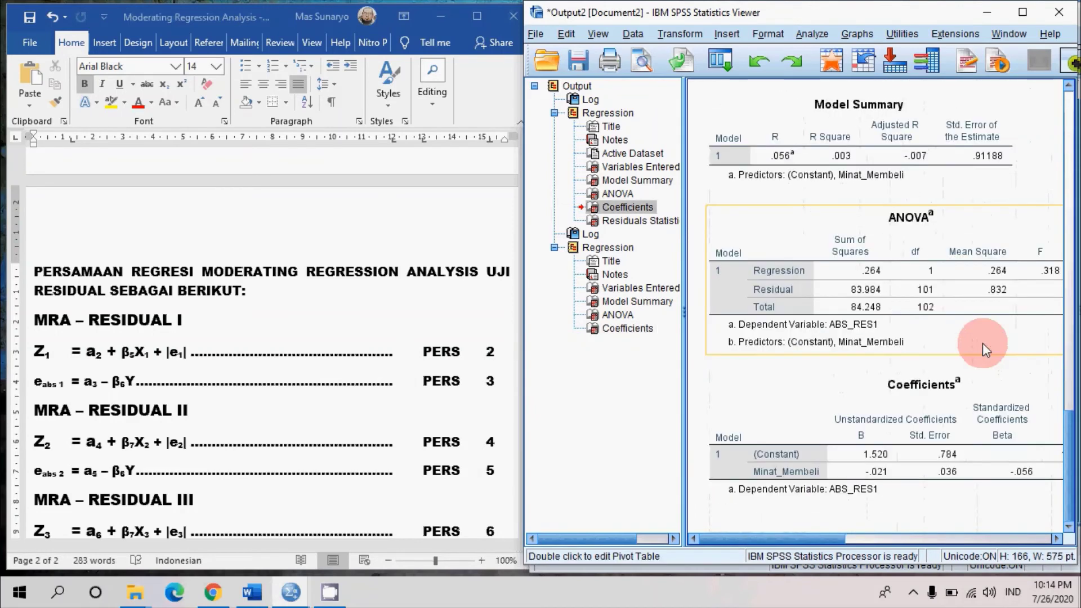
click(936, 418)
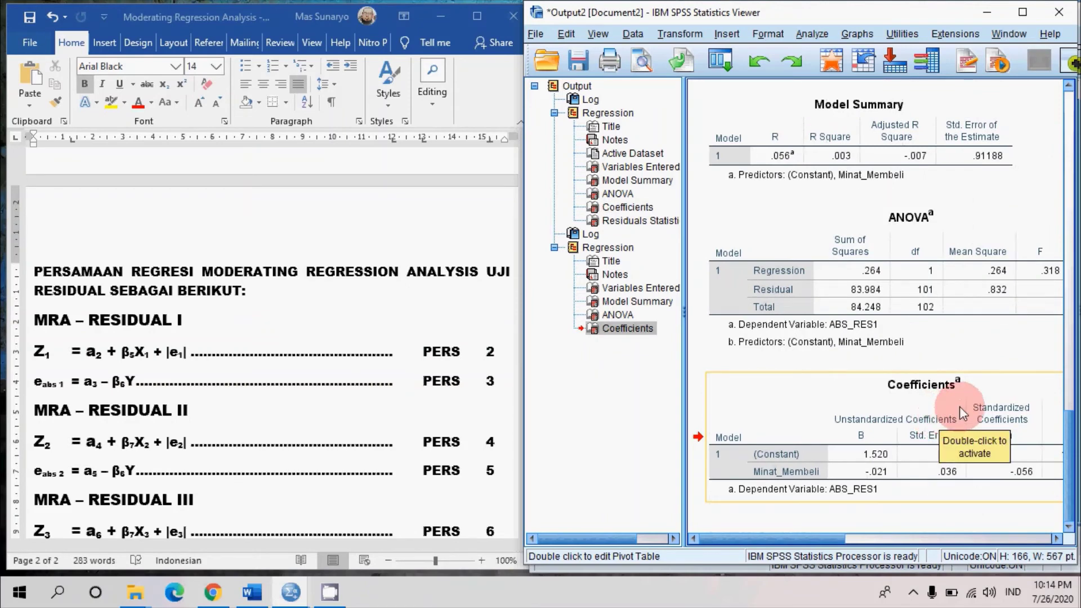
click(908, 366)
click(925, 343)
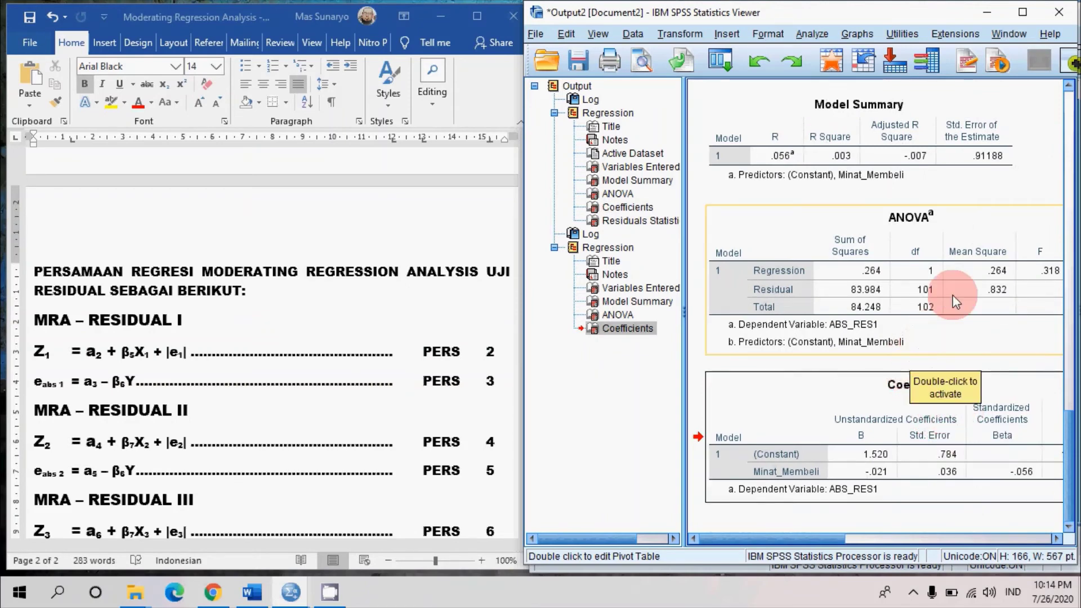
Step: Compare the Kualitas_Produk coefficients with the Minat_Membeli coefficients of the ABS_RES1 regression, including the latter's t and Sig. columns
click(736, 494)
scroll(899, 378, up, 10)
click(898, 349)
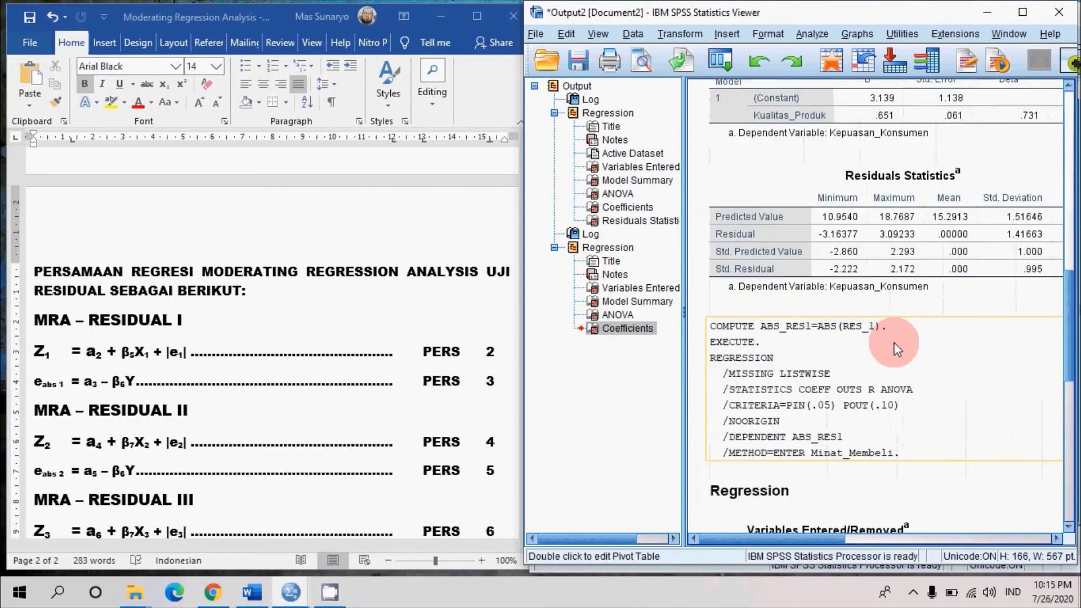
scroll(898, 349, up, 6)
scroll(896, 326, down, 3)
click(894, 292)
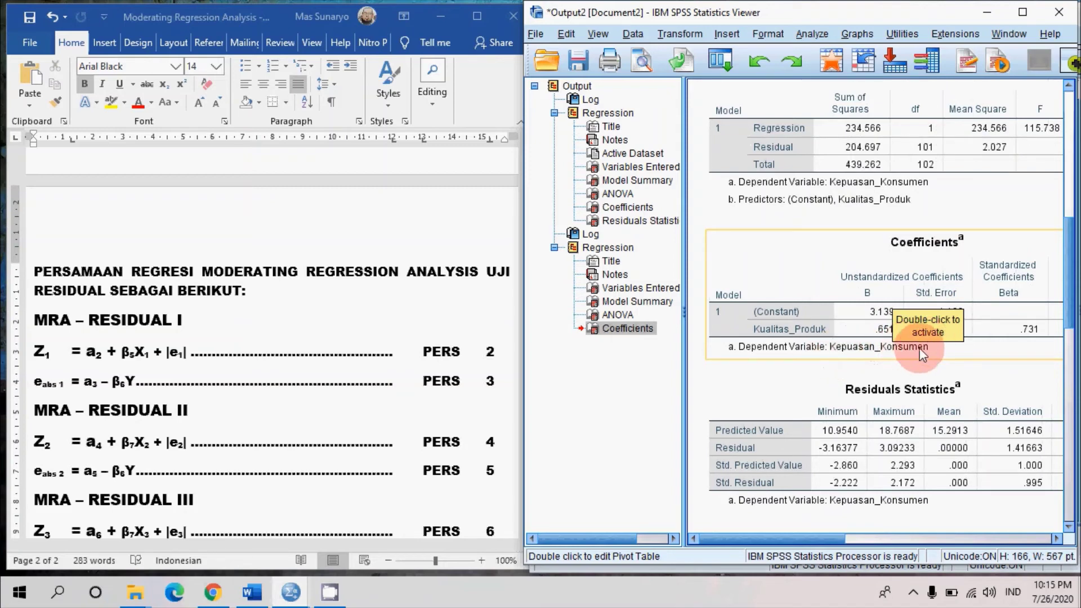
scroll(926, 352, down, 10)
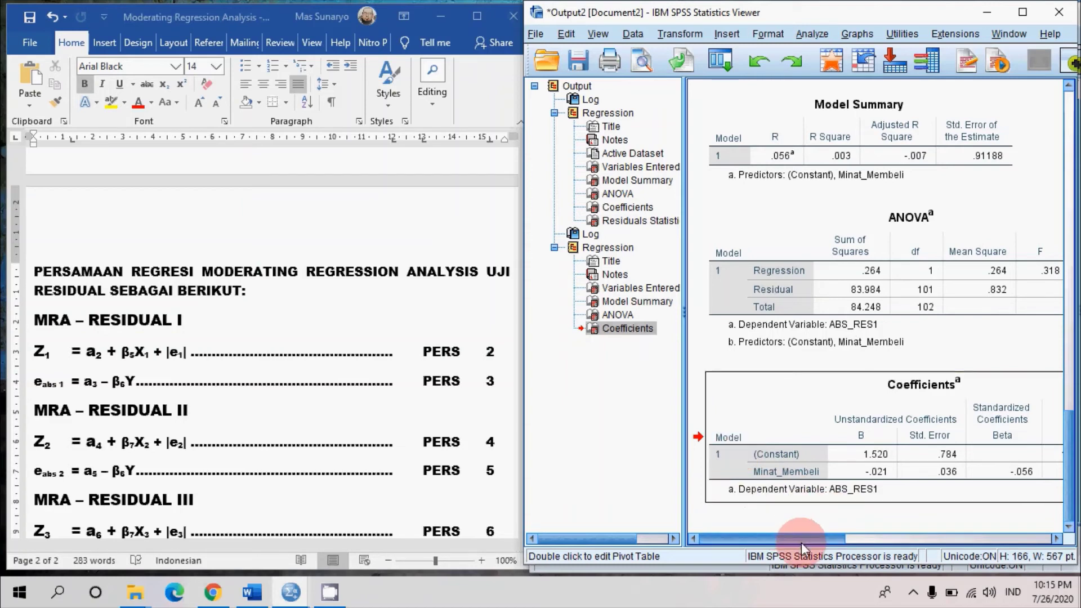
drag(802, 542, 838, 533)
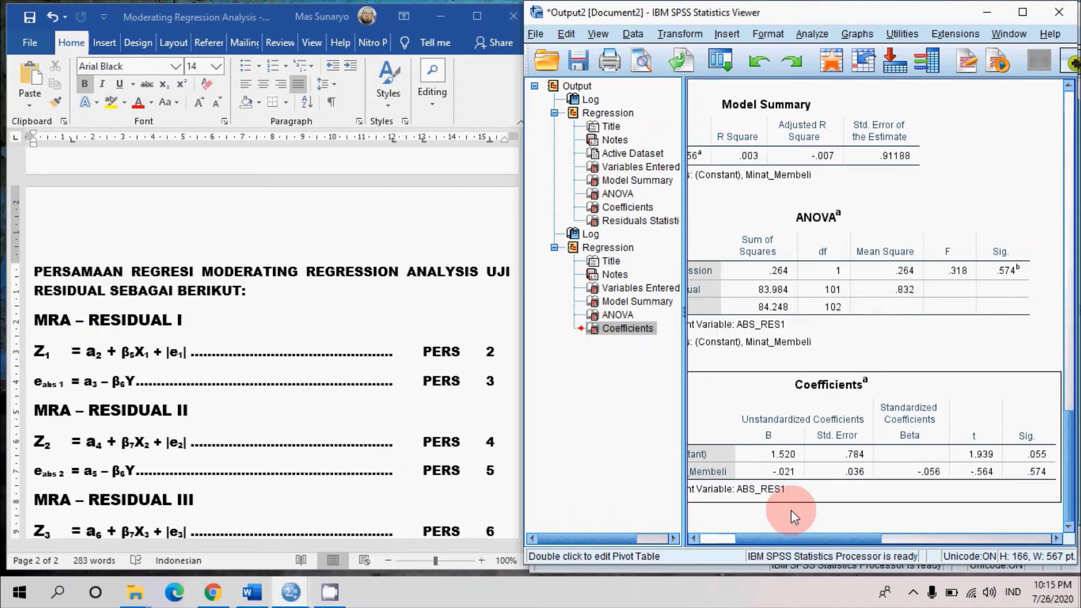
click(787, 502)
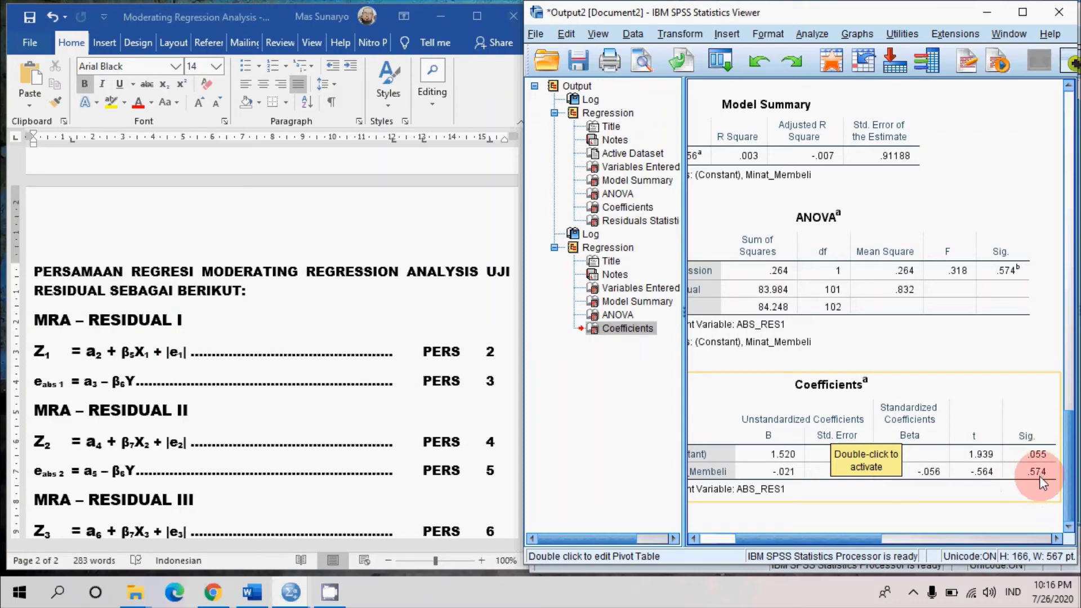
click(951, 421)
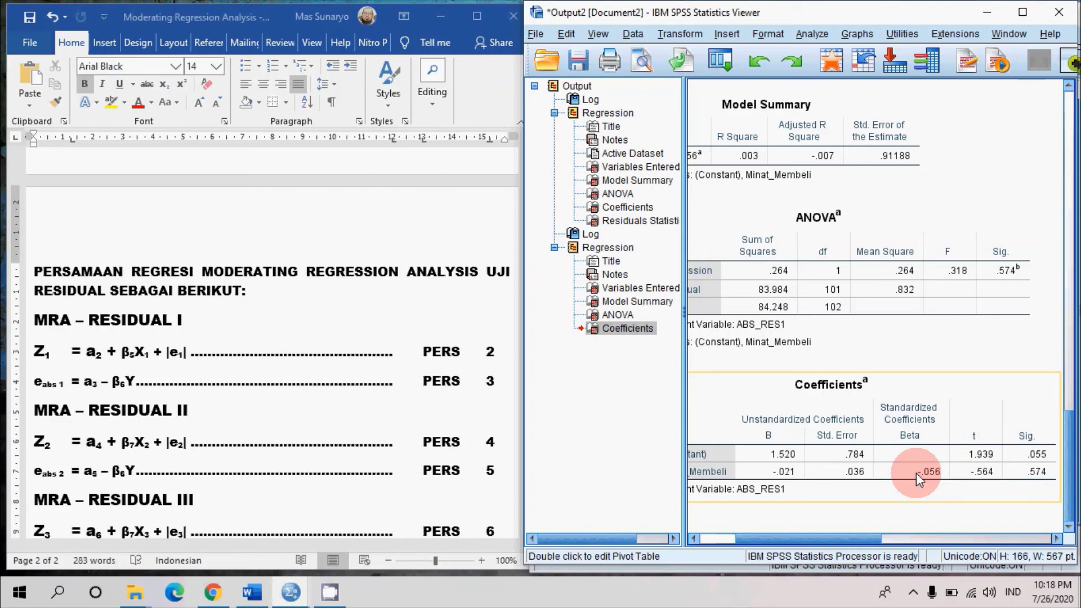
Step: Re-examine B, t and Sig. for Kualitas_Produk in the Kepuasan_Konsumen regression against equation PERS 2 in the Word notes
scroll(916, 473, up, 10)
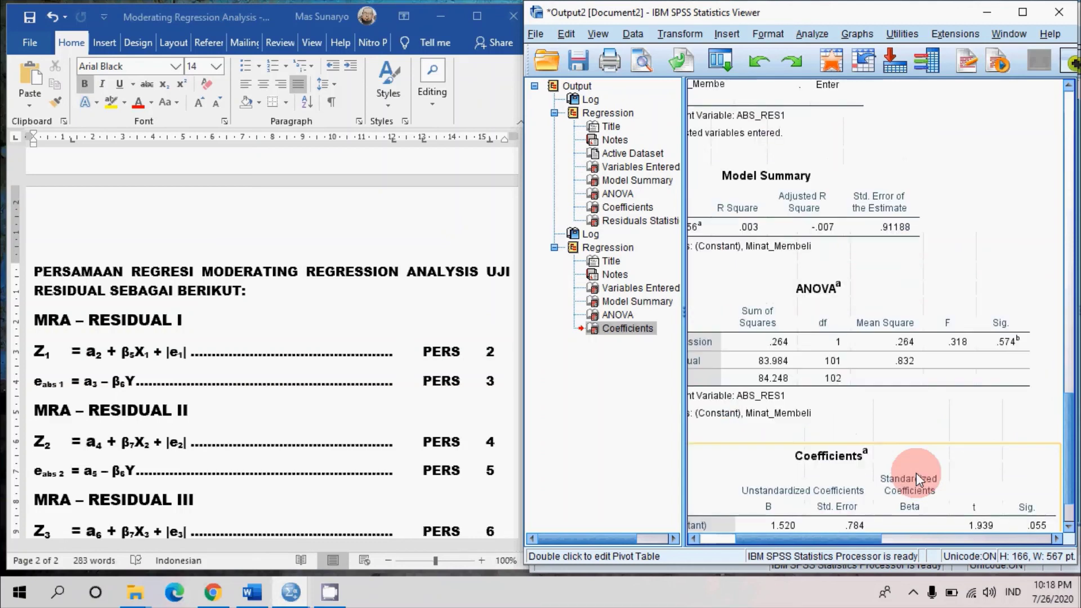
scroll(917, 471, up, 10)
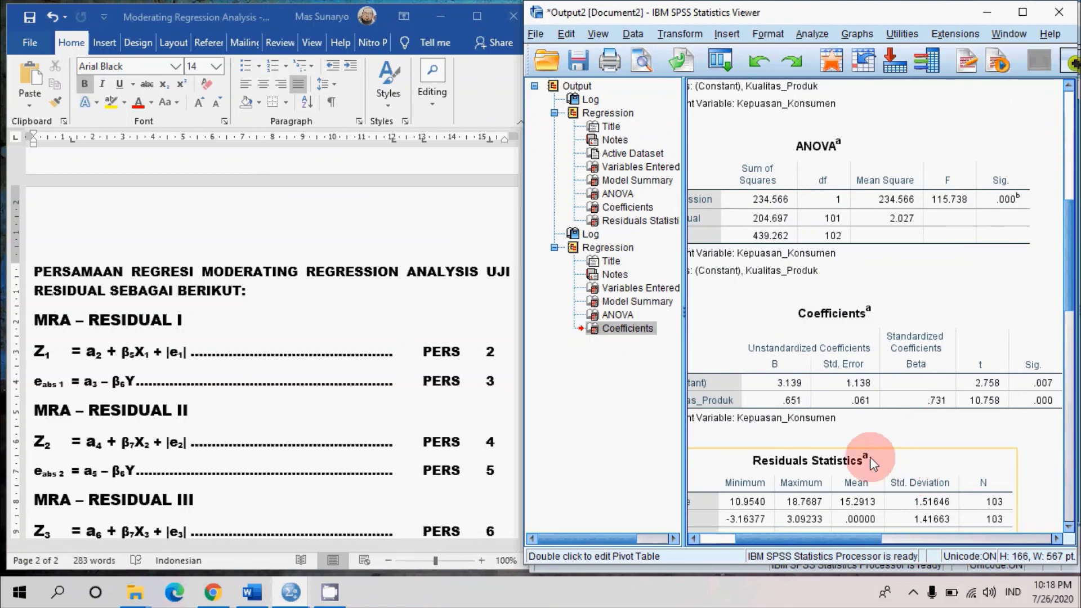
click(843, 380)
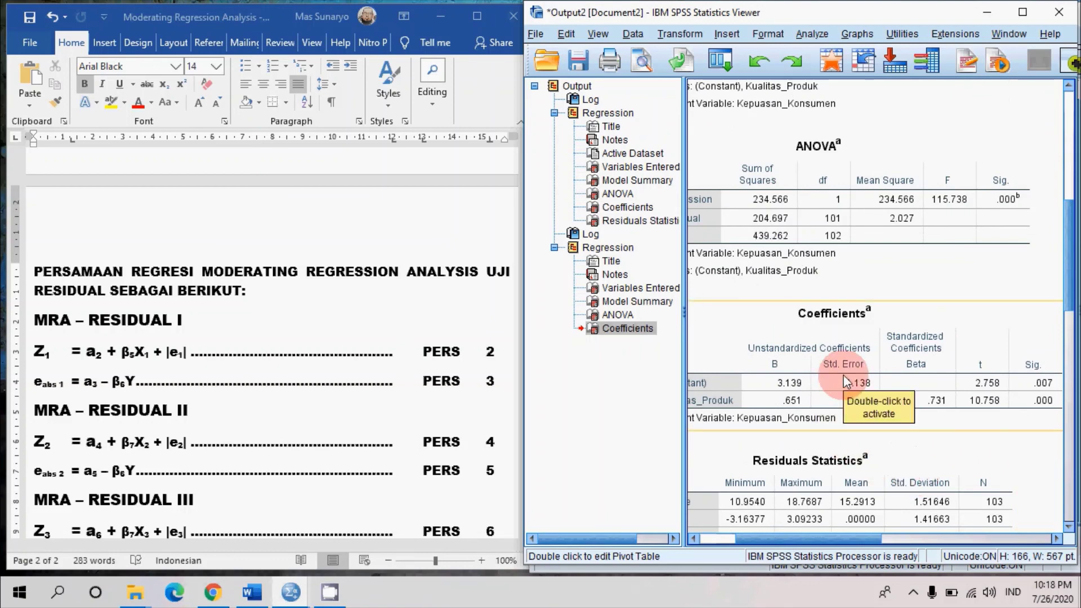
click(844, 382)
click(880, 417)
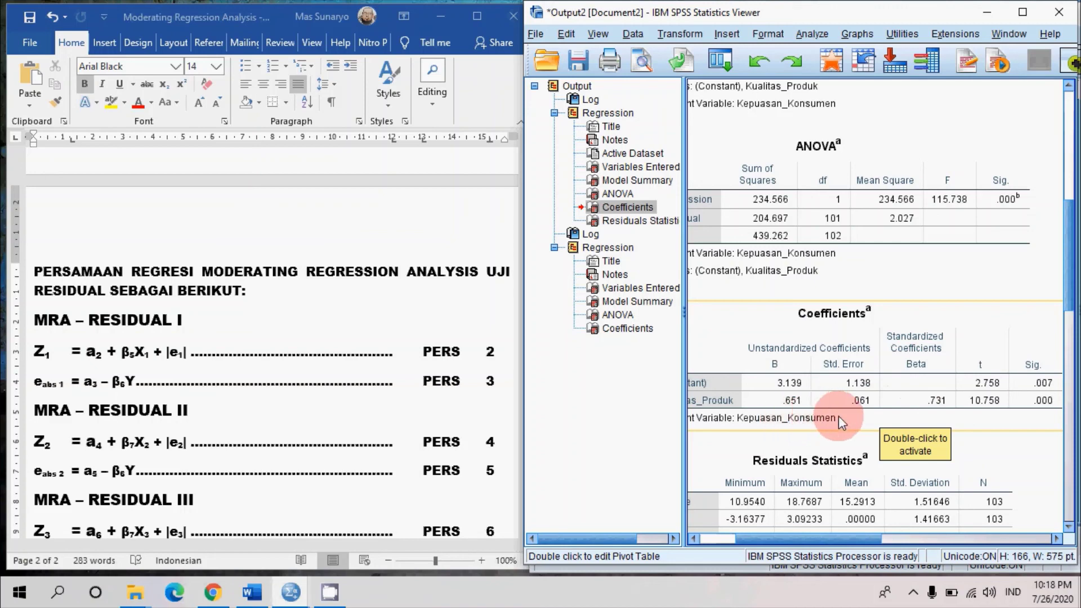
scroll(844, 417, down, 15)
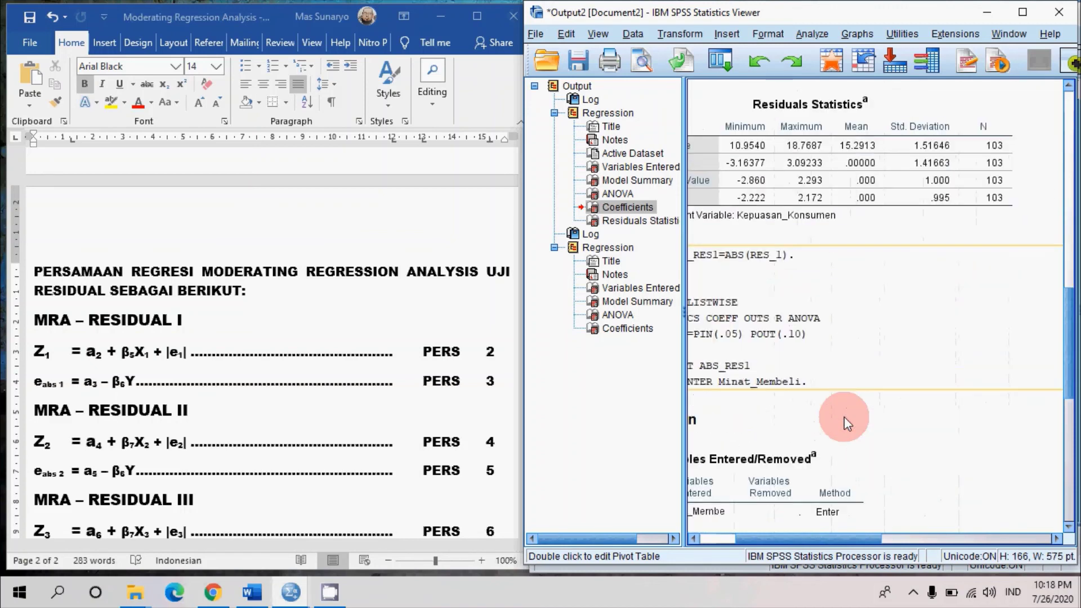
Step: Compare the Minat_Membeli coefficients of the ABS_RES1 regression with the Kualitas_Produk coefficients of the Kepuasan_Konsumen regression, against equations PERS 2 and 3
scroll(843, 418, down, 3)
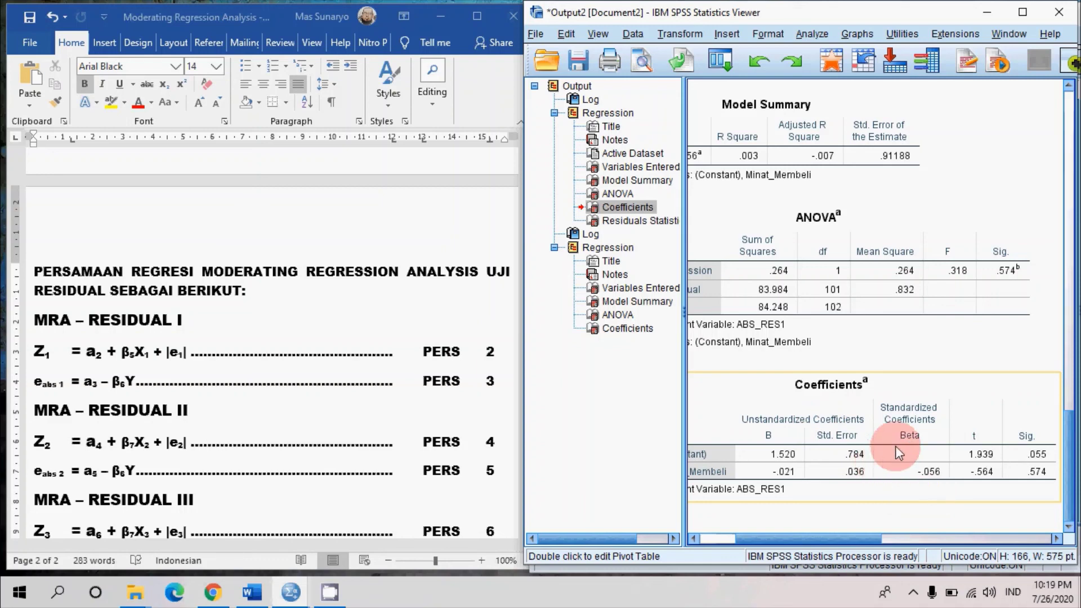
scroll(895, 444, up, 5)
scroll(918, 423, up, 5)
scroll(917, 422, up, 5)
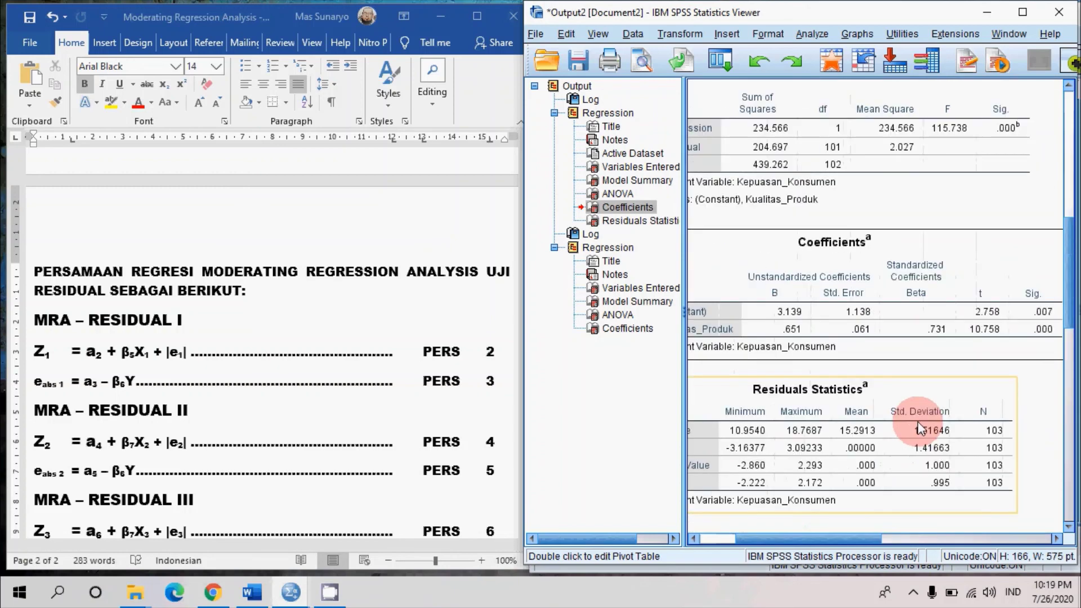
click(859, 259)
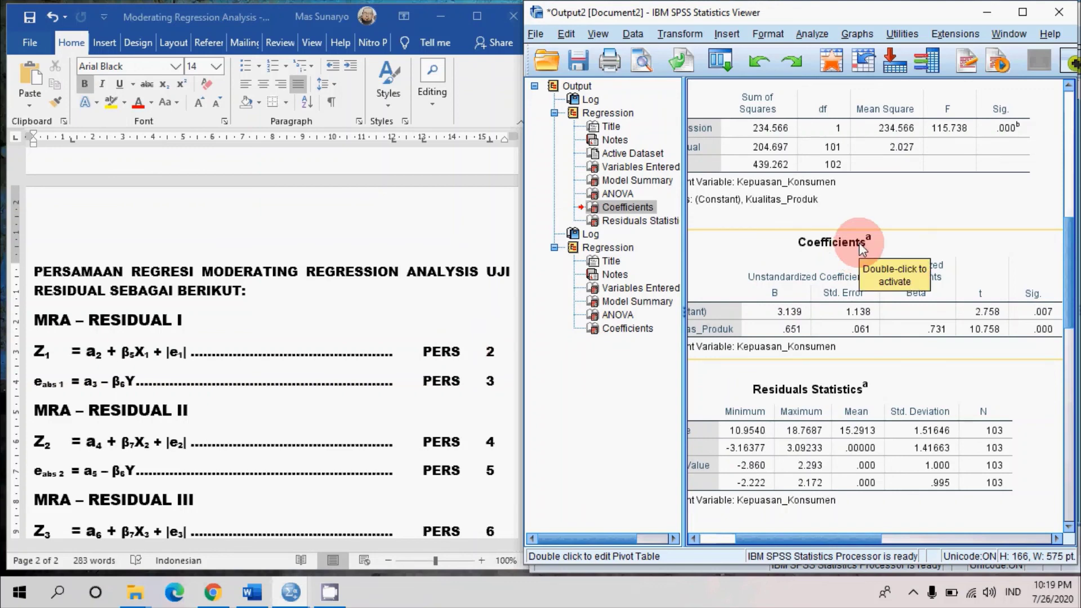
click(438, 361)
click(860, 282)
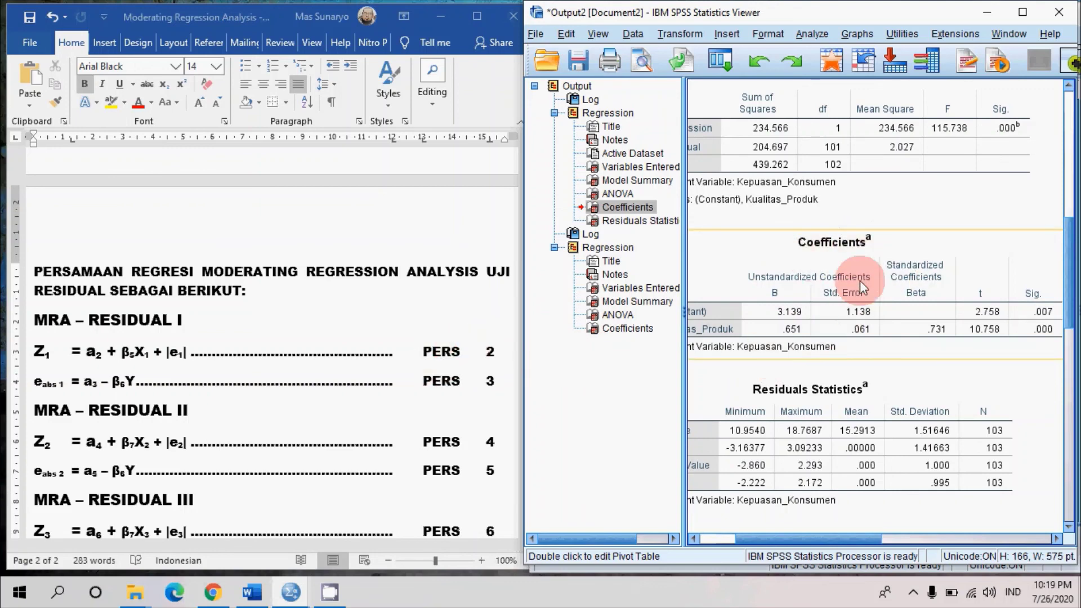
click(855, 251)
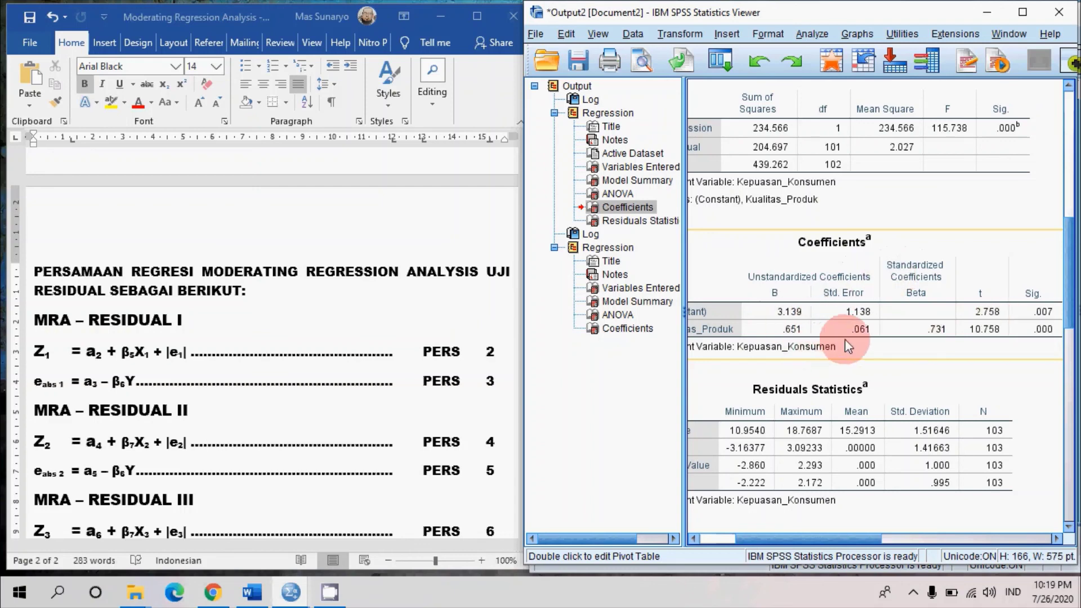
click(910, 327)
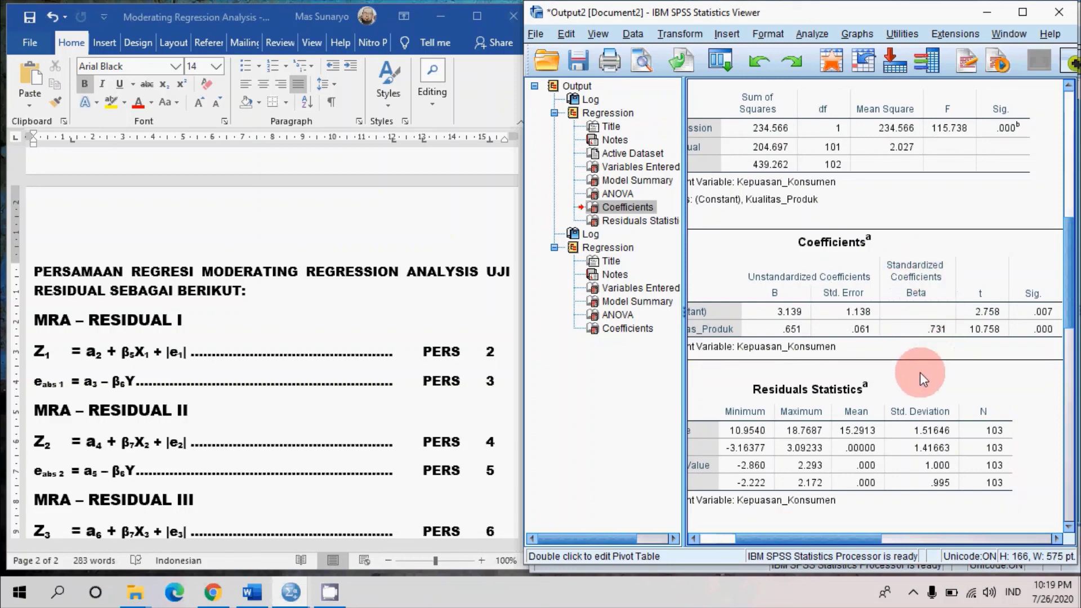
Step: Review the Residuals Statistics table of the Kepuasan_Konsumen regression, and switch to the Word notes at equation PERS 3
click(830, 417)
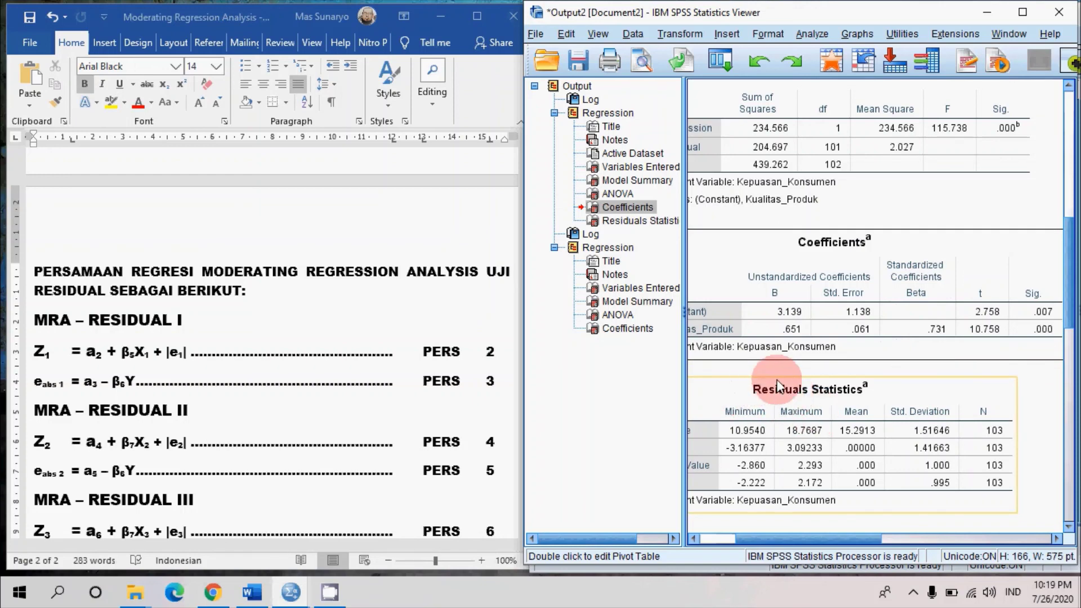
click(1031, 401)
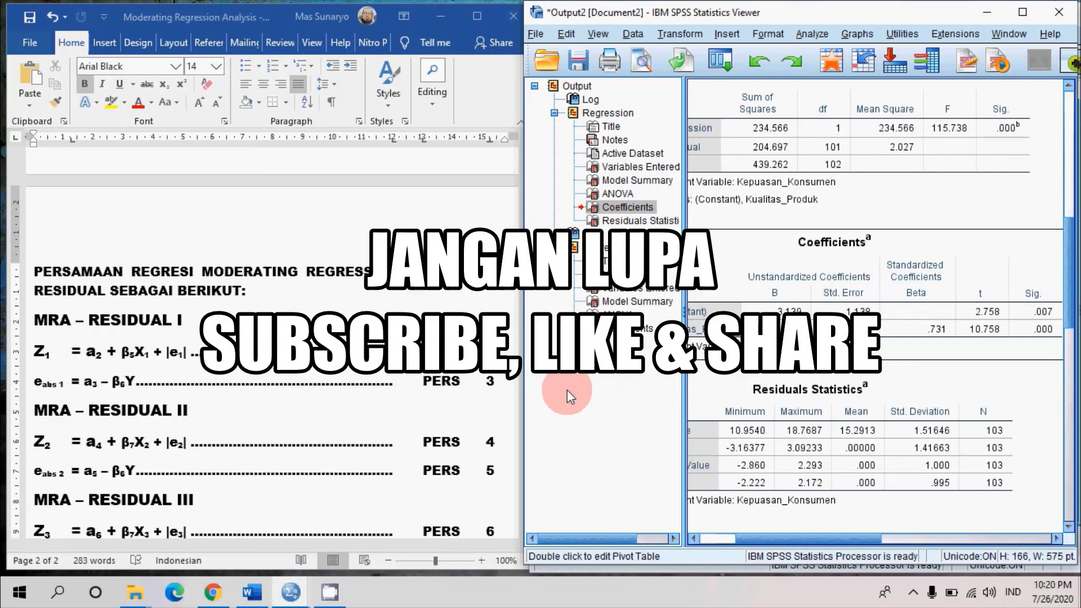
click(372, 281)
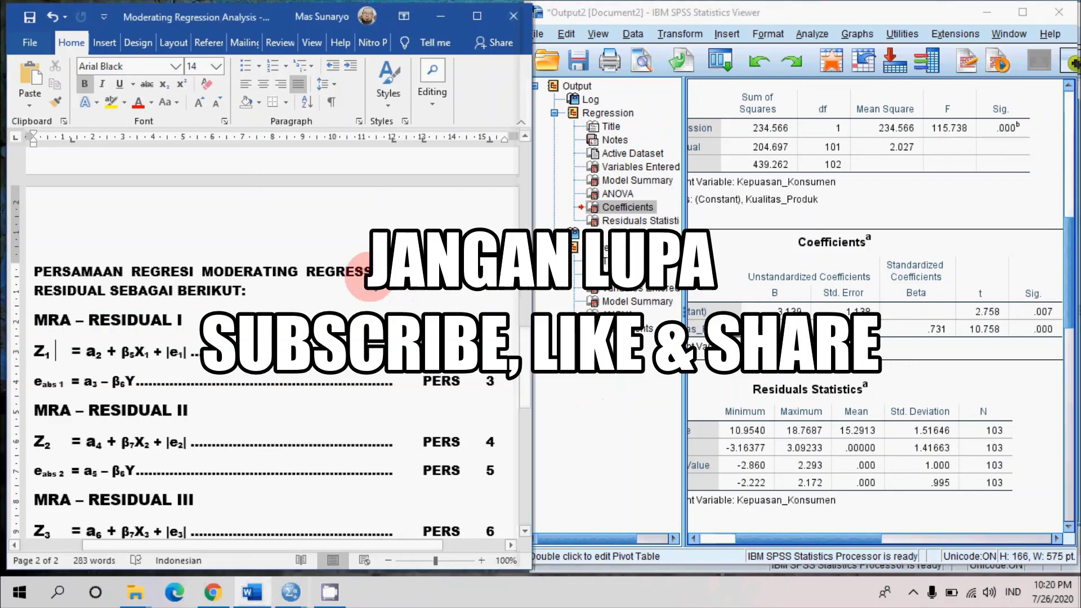
click(450, 381)
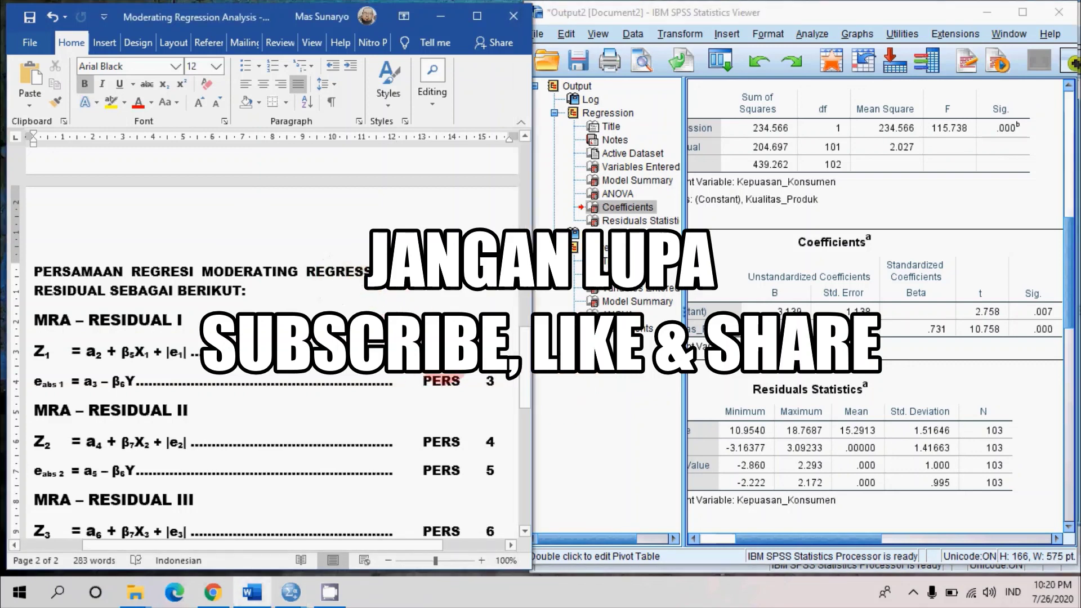